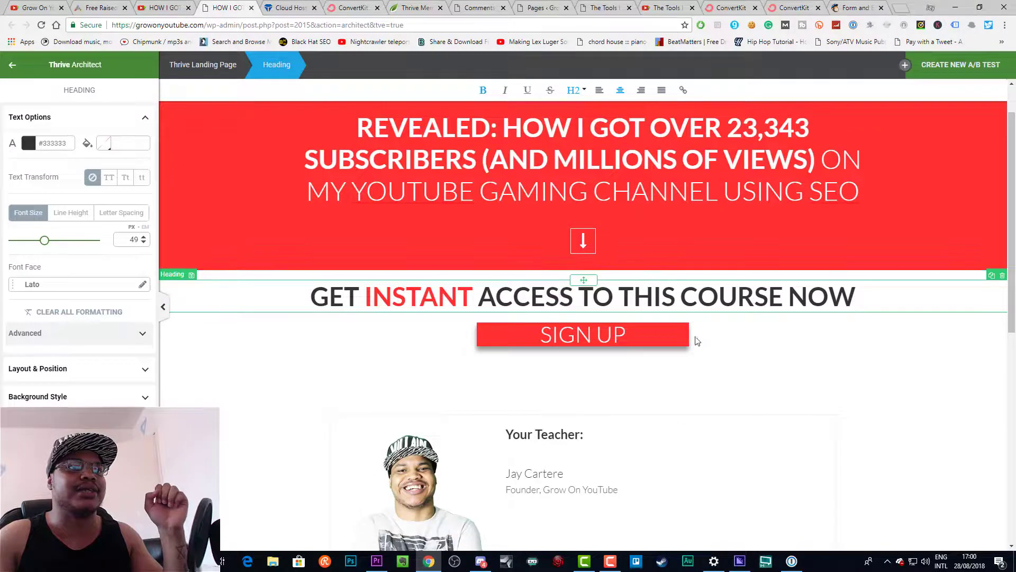
Step: Set the width of the SIGN UP button below the "GET INSTANT ACCESS TO THIS COURSE NOW" heading to 58
{"action": "left_click", "coordinate": [687, 333]}
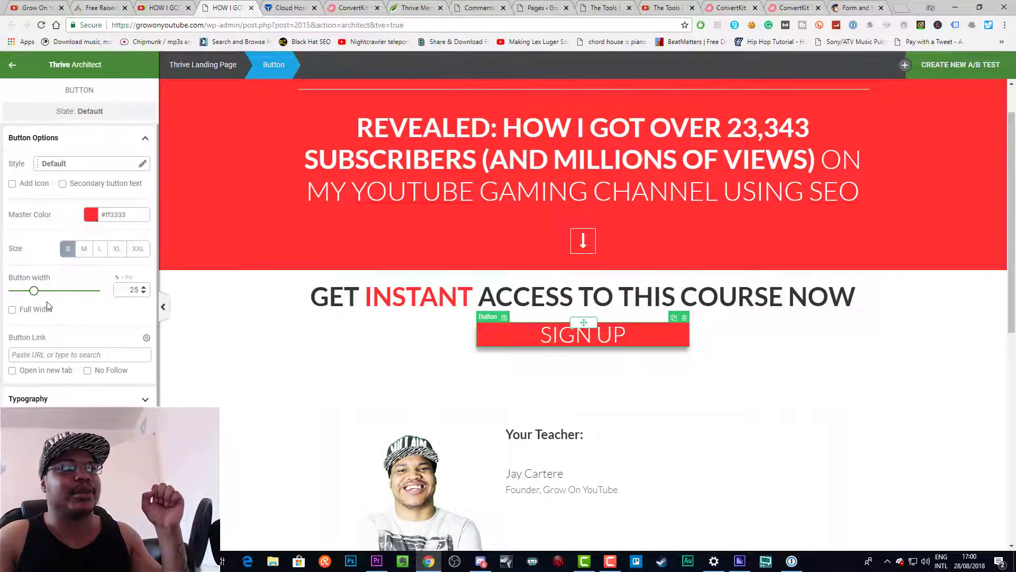
{"action": "left_click_drag", "start_coordinate": [34, 290], "coordinate": [61, 290]}
{"action": "scroll", "coordinate": [435, 443], "scroll_direction": "down", "scroll_amount": 7}
{"action": "scroll", "coordinate": [445, 431], "scroll_direction": "down", "scroll_amount": 2}
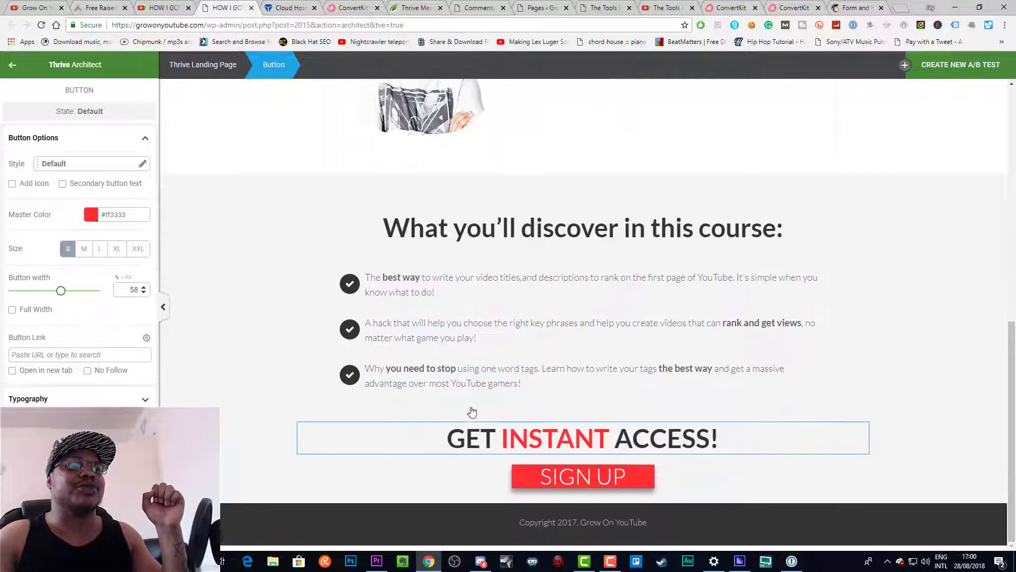
{"action": "scroll", "coordinate": [530, 368], "scroll_direction": "up", "scroll_amount": 10}
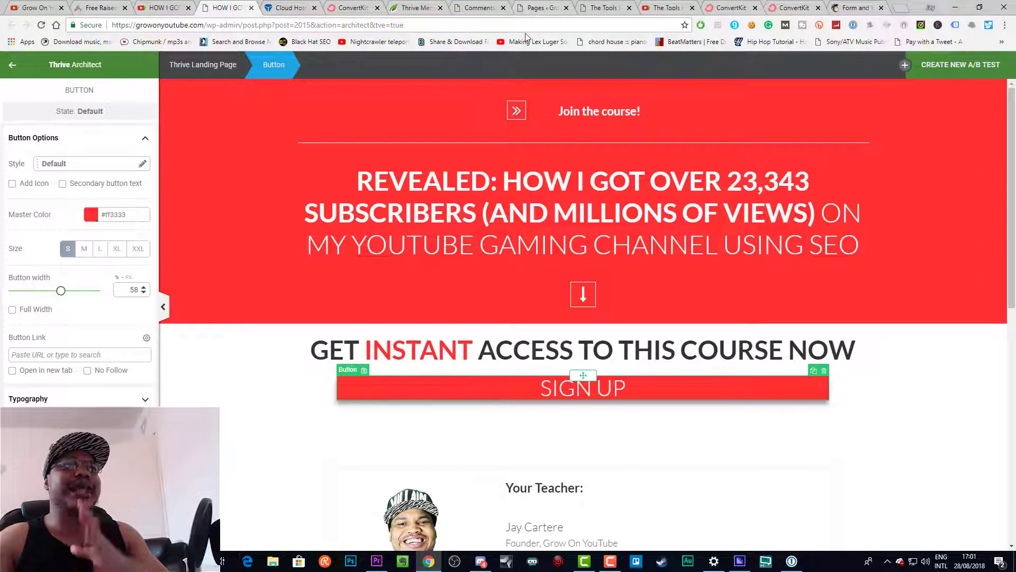
Step: Switch to Mailchimp and open the Campaigns page
{"action": "left_click", "coordinate": [849, 7]}
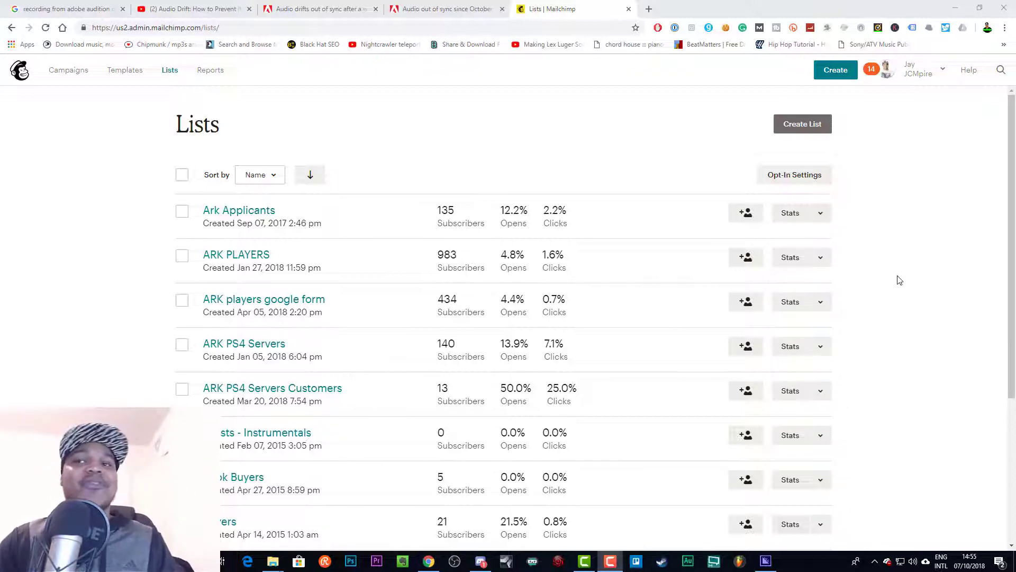
{"action": "left_click", "coordinate": [840, 78]}
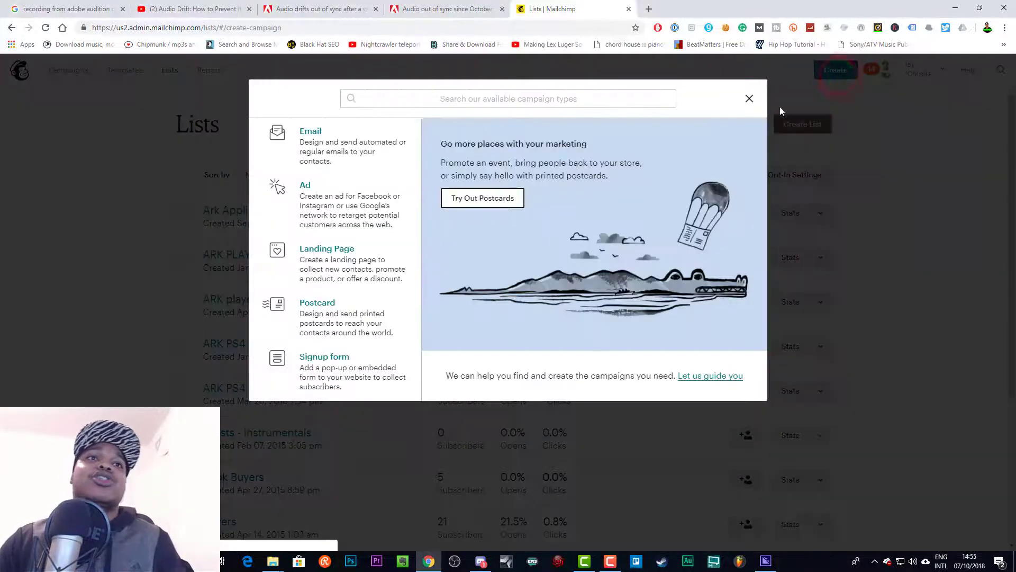
{"action": "left_click", "coordinate": [748, 99]}
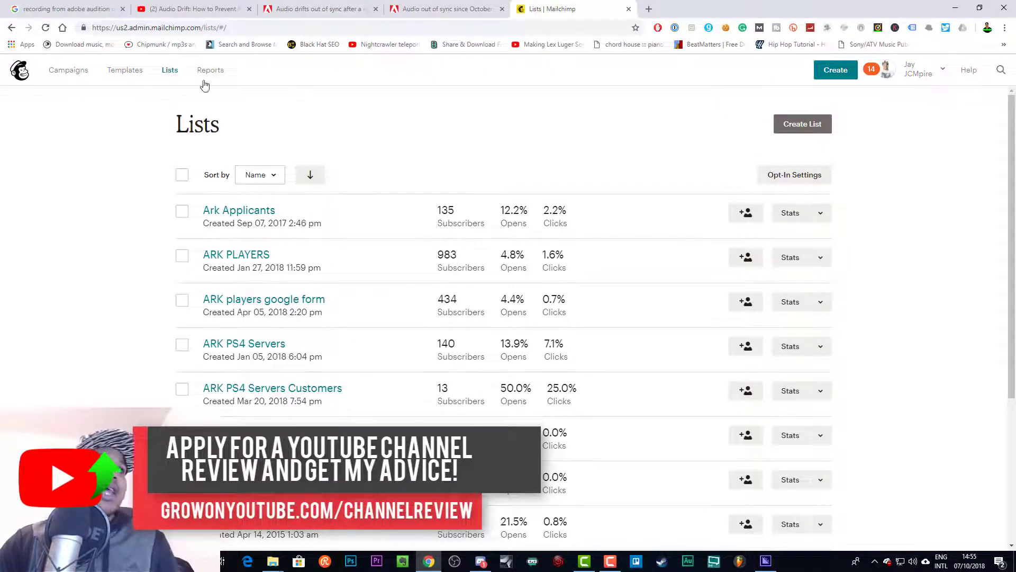
{"action": "left_click", "coordinate": [76, 71]}
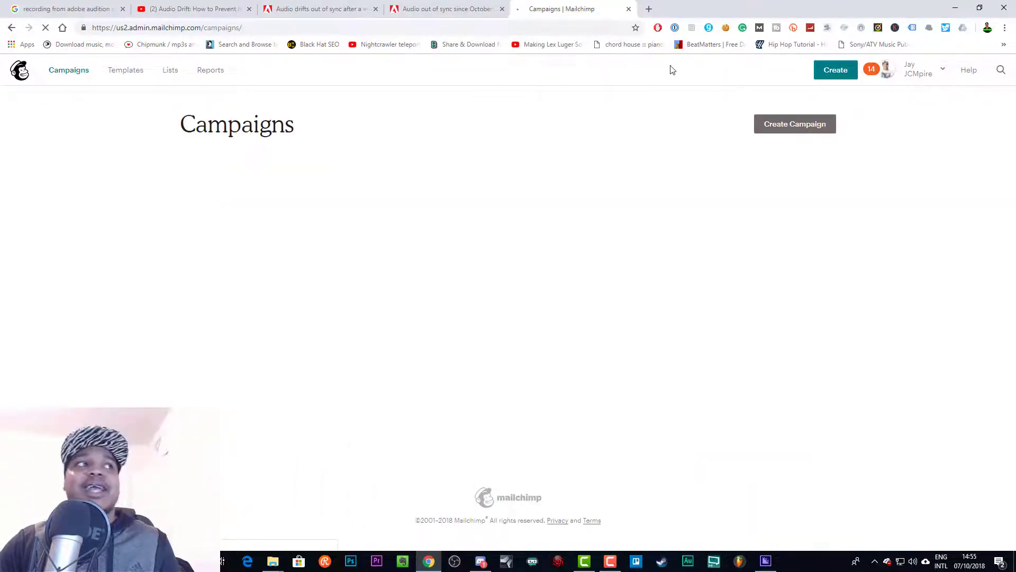
Step: Create a signup landing page named "TEST" for the ARK PS4 Servers list and begin designing it
{"action": "left_click", "coordinate": [840, 72]}
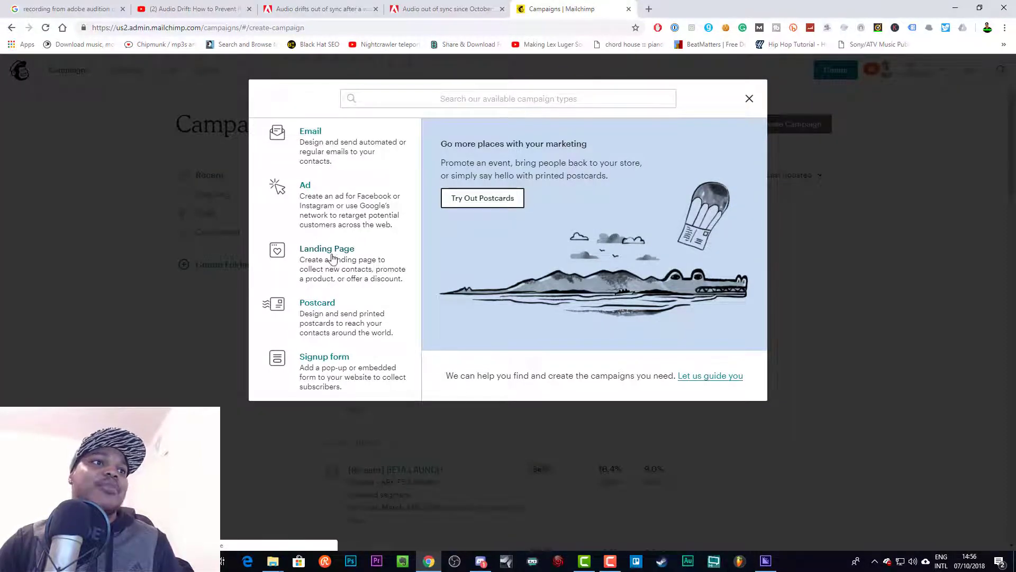
{"action": "left_click", "coordinate": [333, 254]}
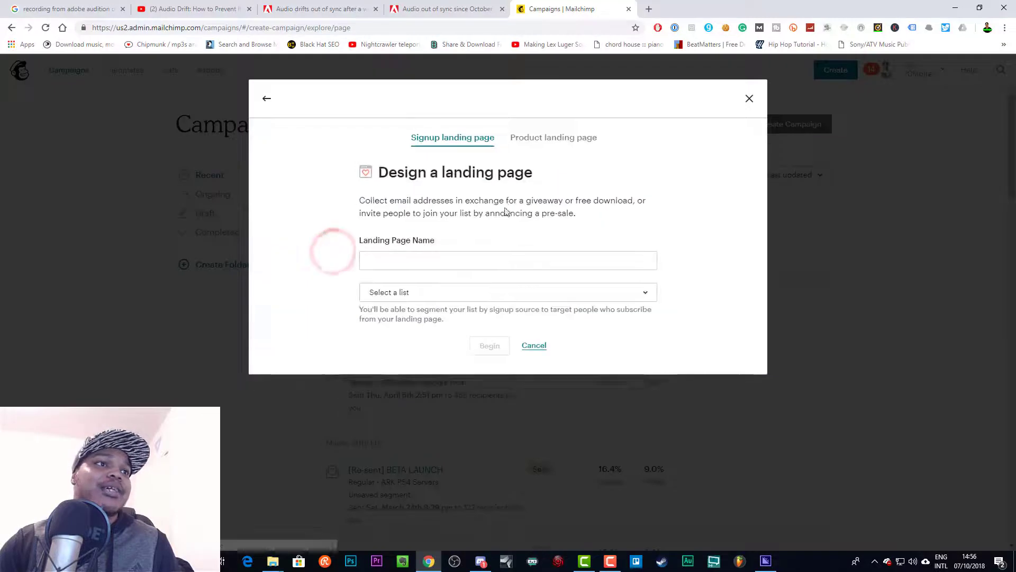
{"action": "left_click", "coordinate": [455, 260]}
{"action": "type", "text": "TEST"}
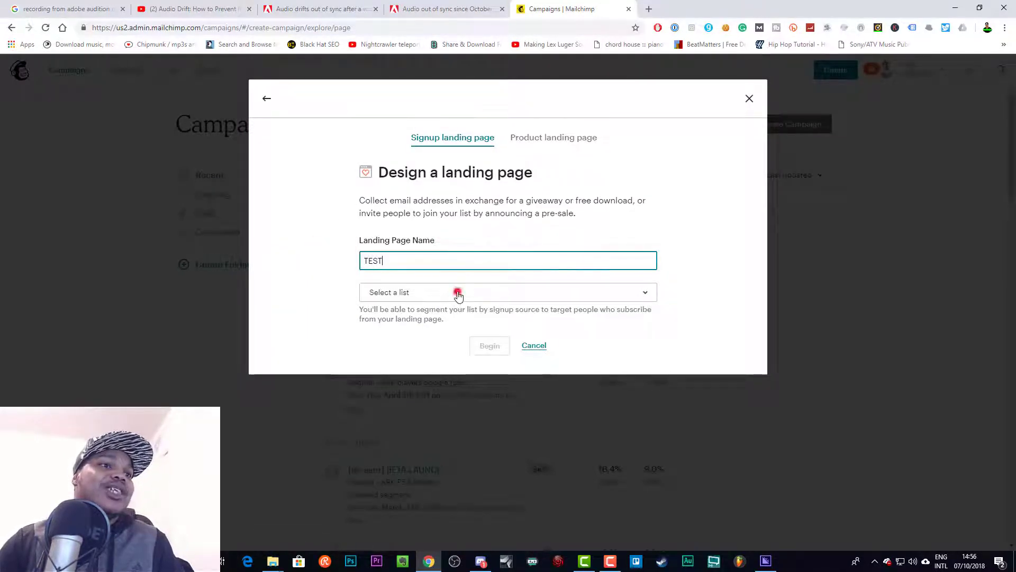
{"action": "left_click", "coordinate": [459, 295]}
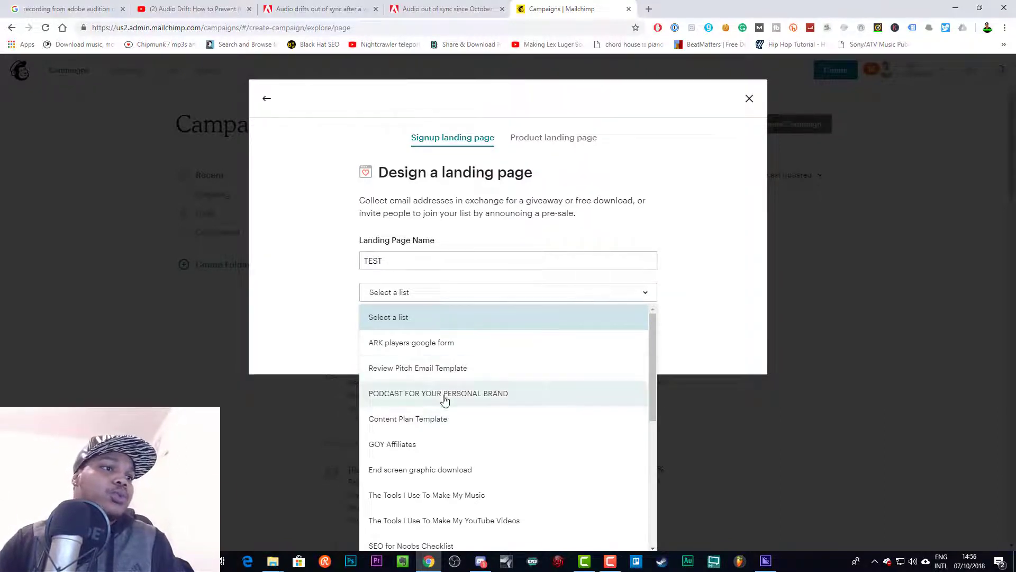
{"action": "scroll", "coordinate": [444, 403], "scroll_direction": "down", "scroll_amount": 4}
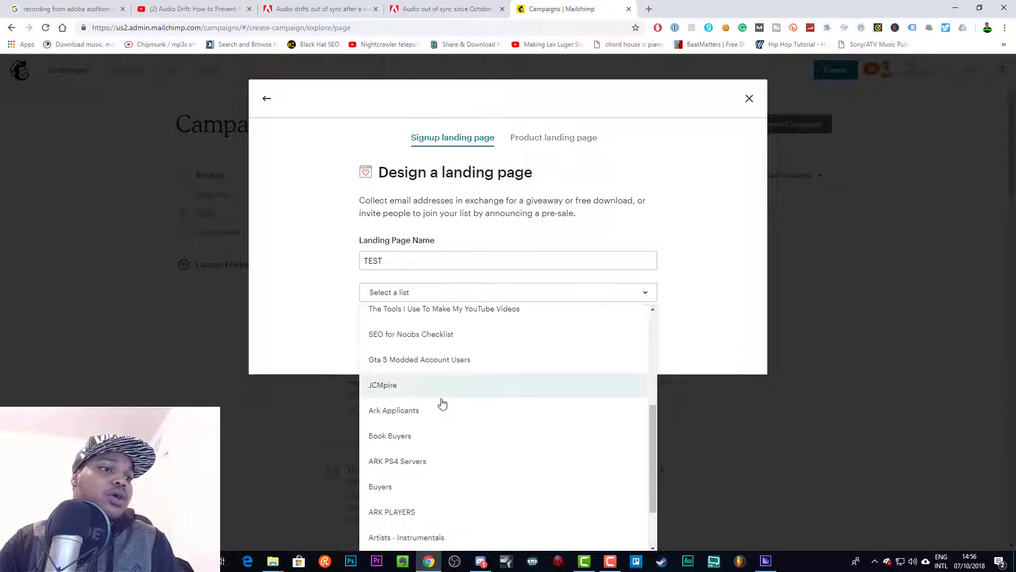
{"action": "left_click", "coordinate": [418, 462]}
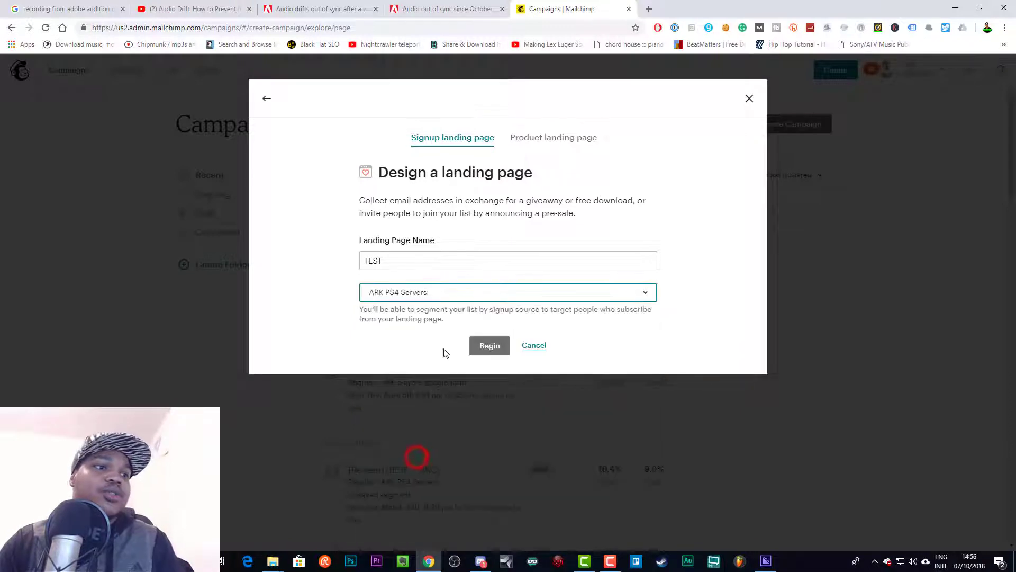
{"action": "left_click", "coordinate": [481, 352]}
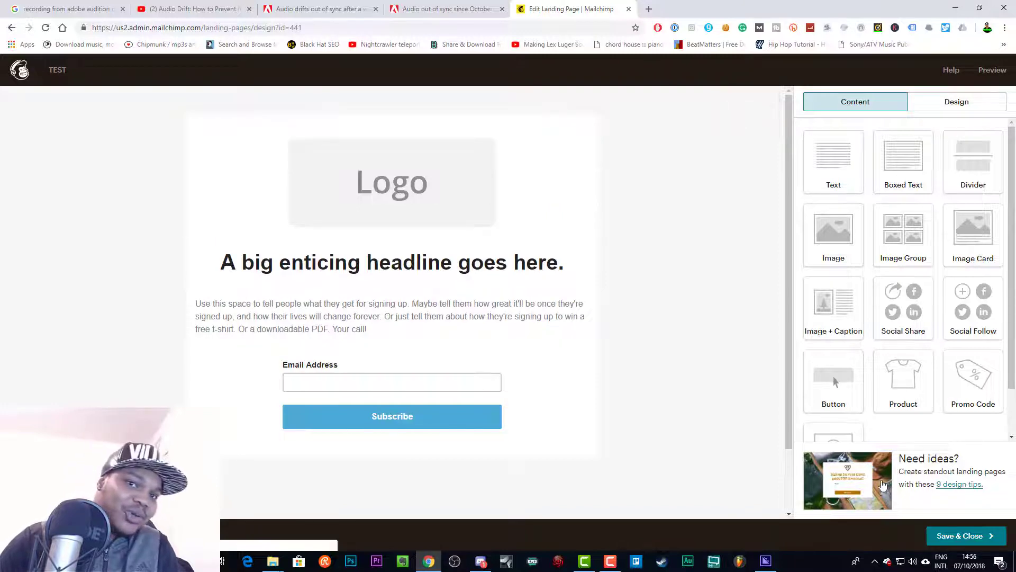
{"action": "scroll", "coordinate": [883, 487], "scroll_direction": "down", "scroll_amount": 1}
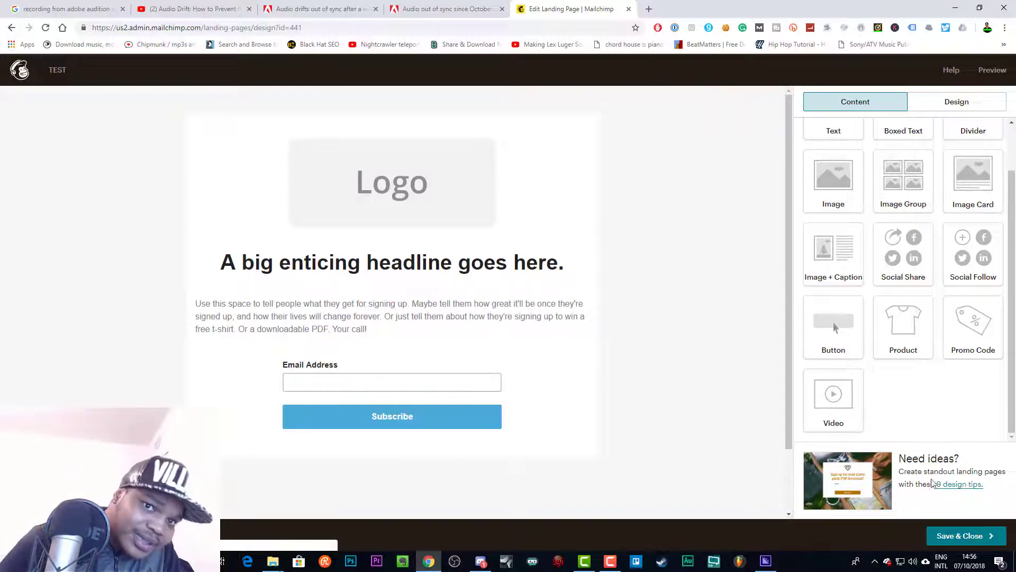
{"action": "scroll", "coordinate": [854, 344], "scroll_direction": "up", "scroll_amount": 1}
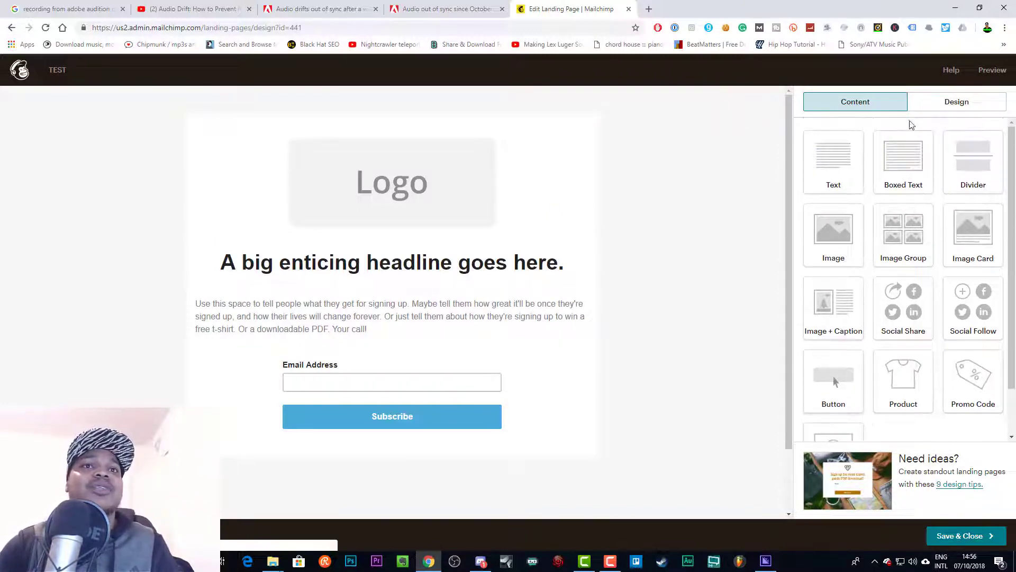
{"action": "left_click", "coordinate": [967, 101]}
{"action": "left_click", "coordinate": [871, 105]}
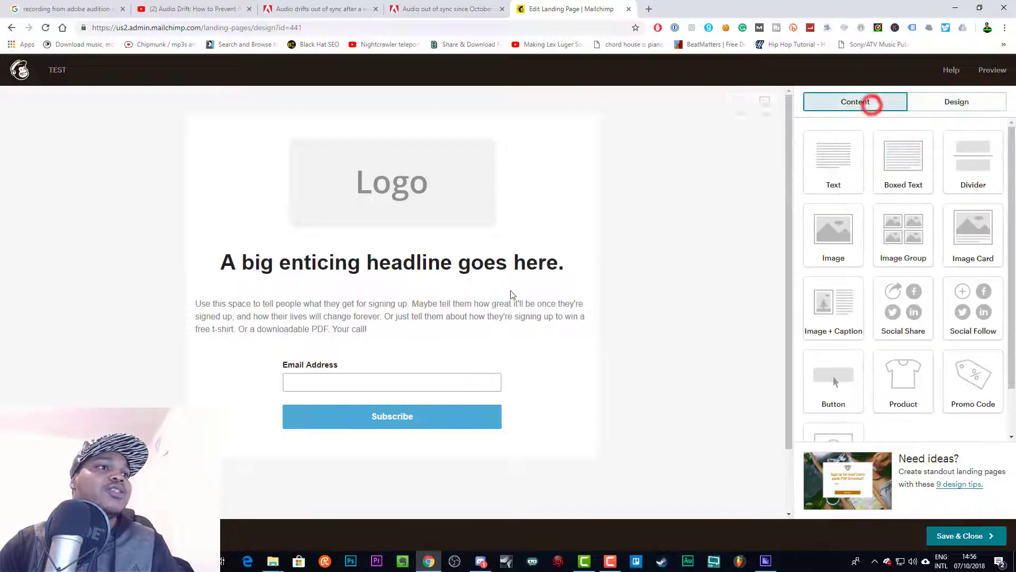
Step: Replace the landing page's headline text with "edit"
{"action": "mouse_move", "coordinate": [447, 270]}
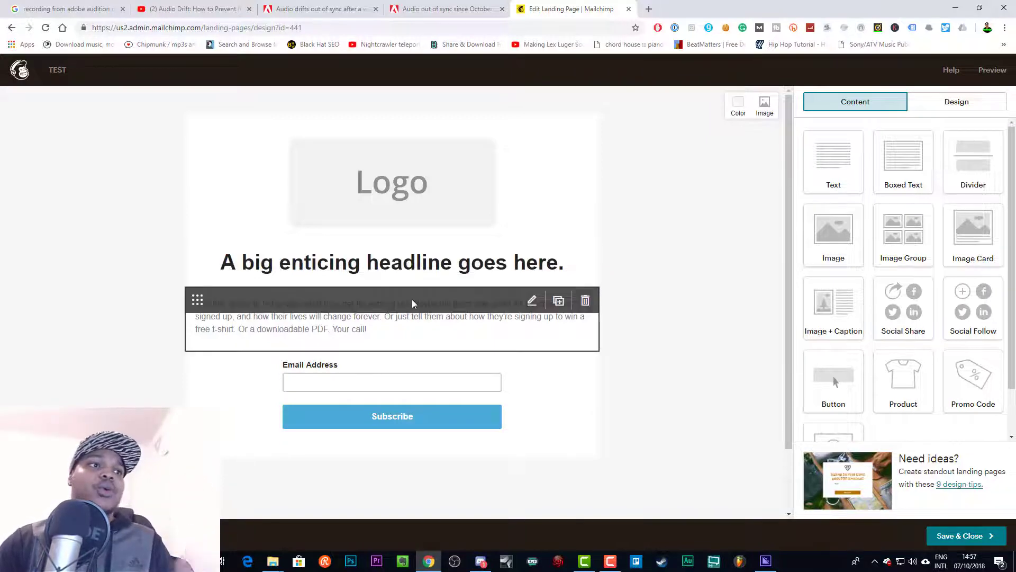
{"action": "left_click", "coordinate": [370, 315]}
{"action": "left_click", "coordinate": [532, 300]}
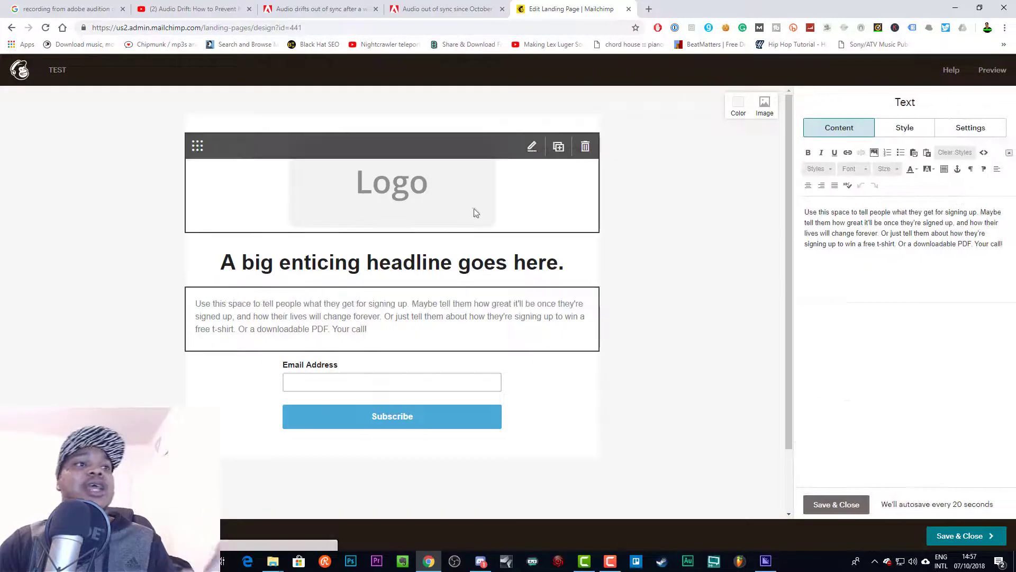
{"action": "left_click", "coordinate": [478, 269]}
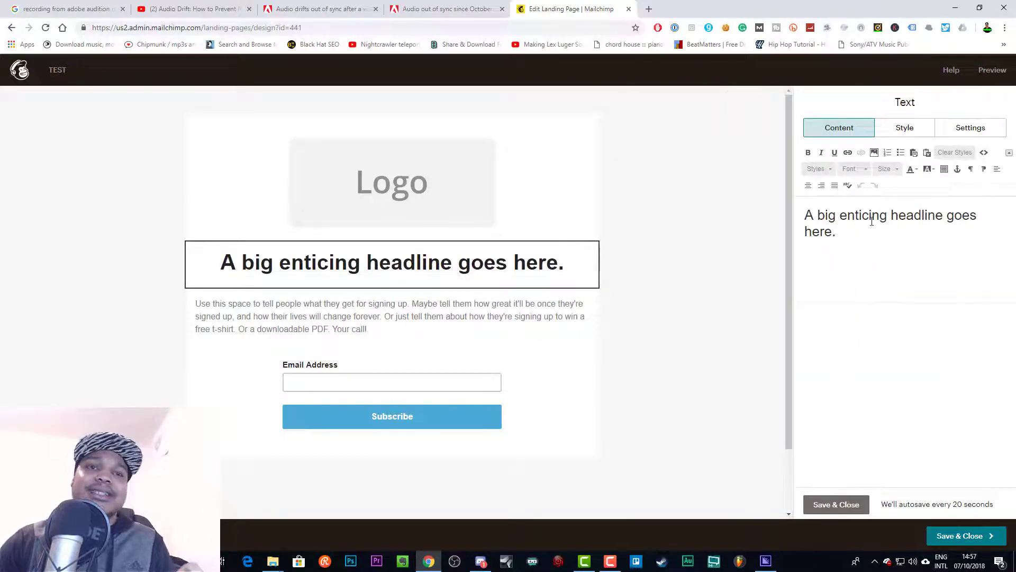
{"action": "left_click", "coordinate": [863, 227]}
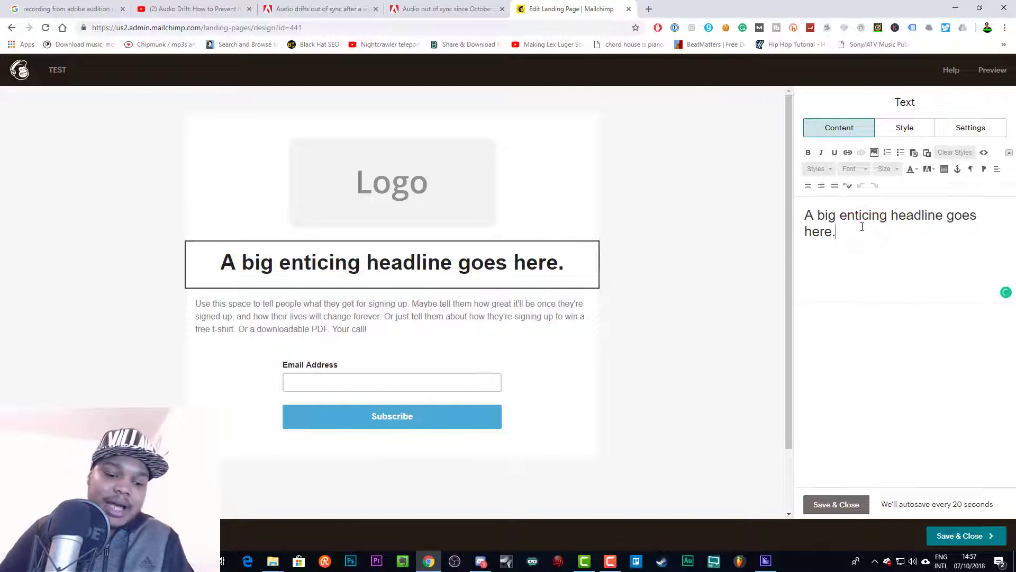
{"action": "key", "text": "ctrl+a"}
{"action": "type", "text": "edit"}
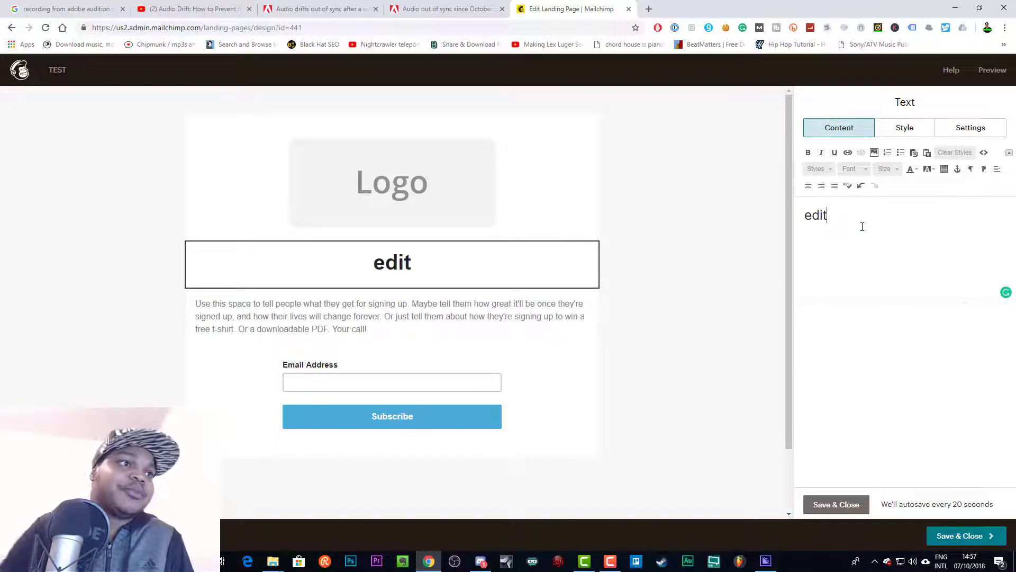
Step: Open the description text block under the headline for editing and select all of its text
{"action": "left_click", "coordinate": [469, 312]}
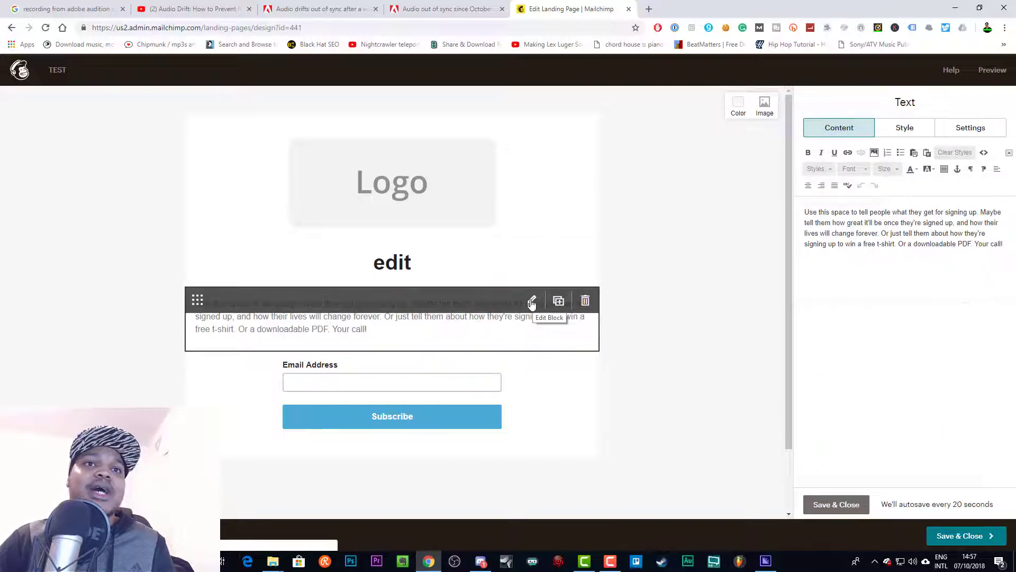
{"action": "triple_click", "coordinate": [1005, 243]}
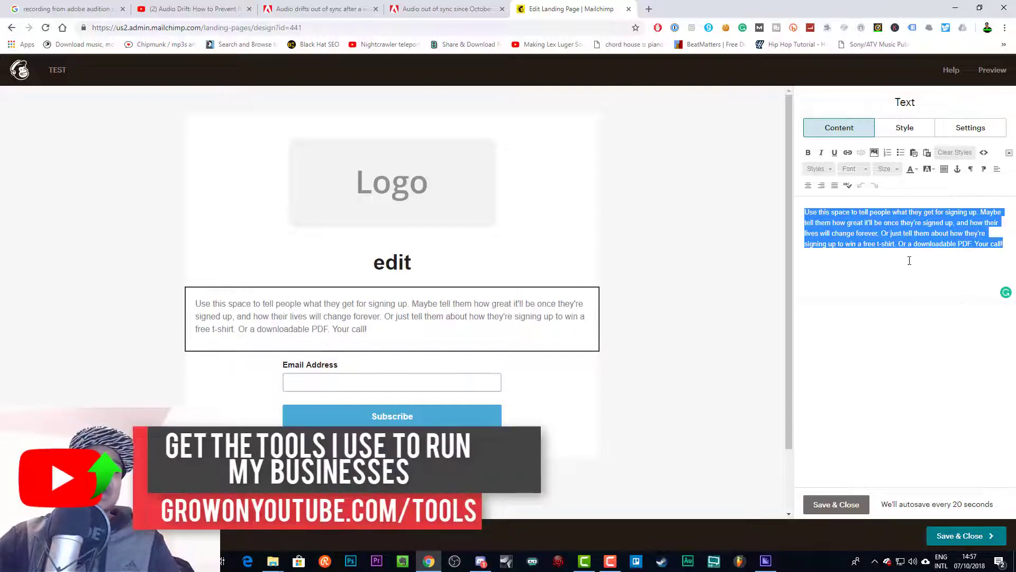
Step: Add the First Name field to the landing page's signup form
{"action": "mouse_move", "coordinate": [494, 334]}
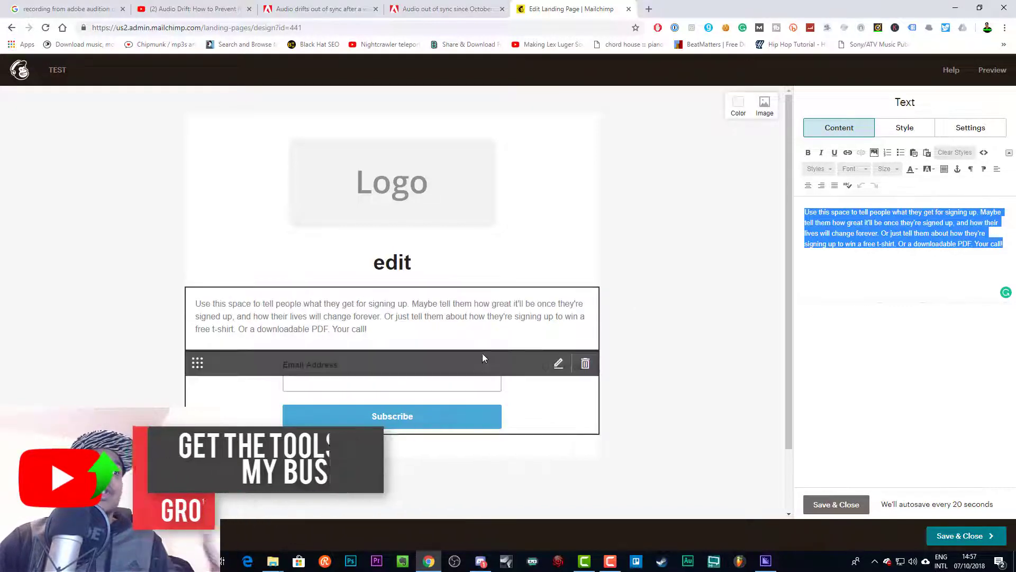
{"action": "left_click", "coordinate": [462, 371]}
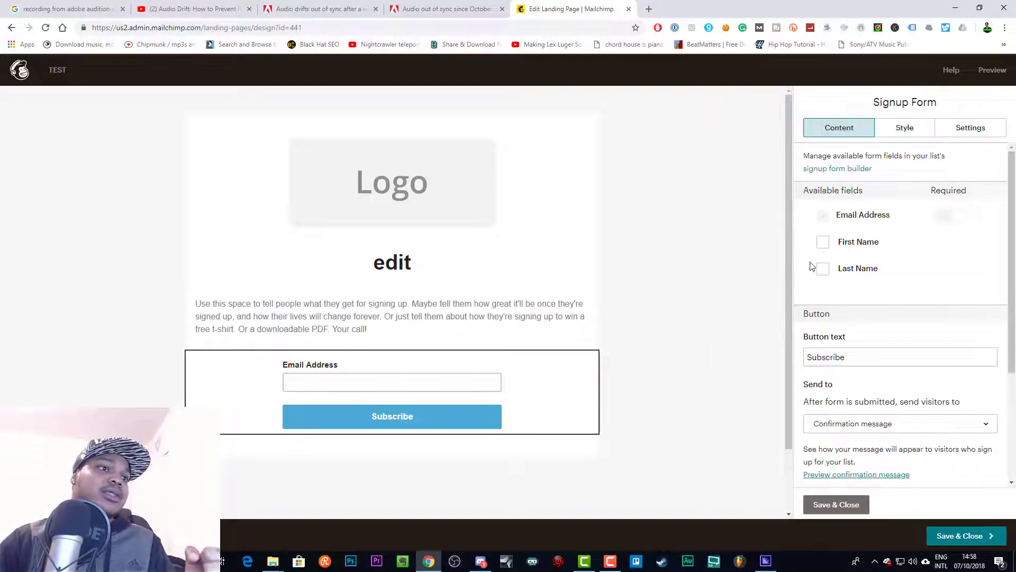
{"action": "left_click", "coordinate": [825, 244]}
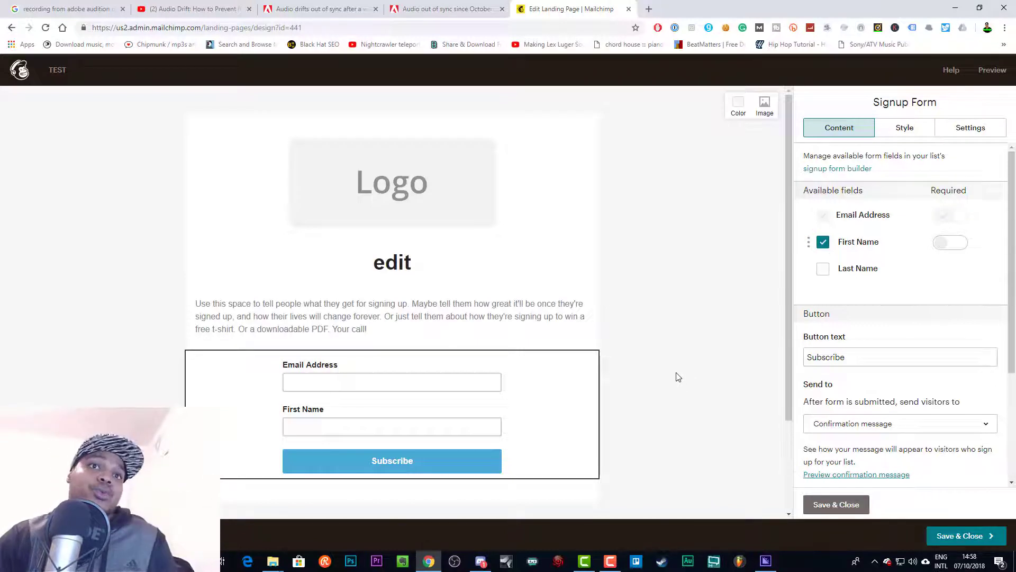
{"action": "scroll", "coordinate": [680, 370], "scroll_direction": "down", "scroll_amount": 2}
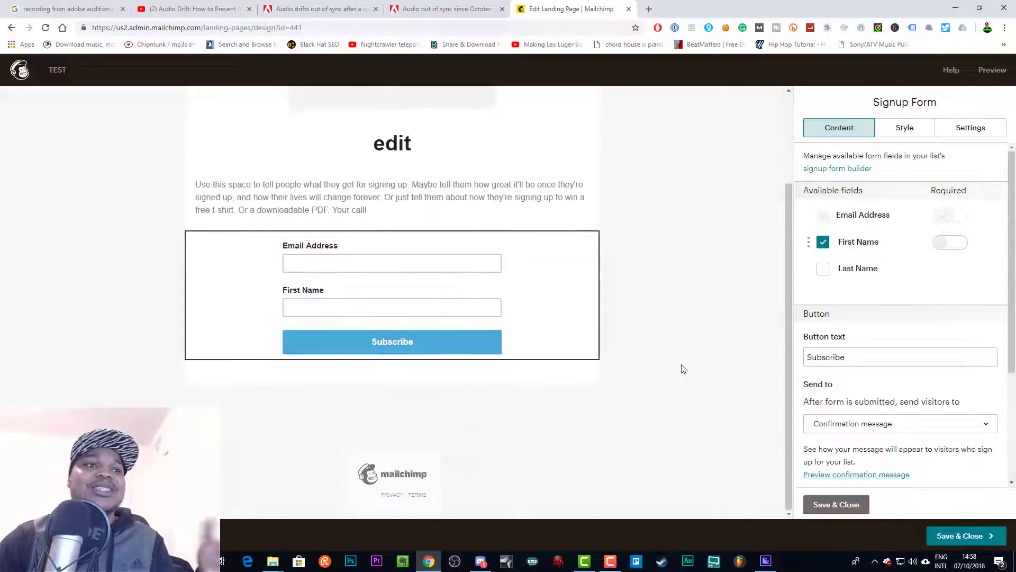
{"action": "scroll", "coordinate": [679, 374], "scroll_direction": "up", "scroll_amount": 2}
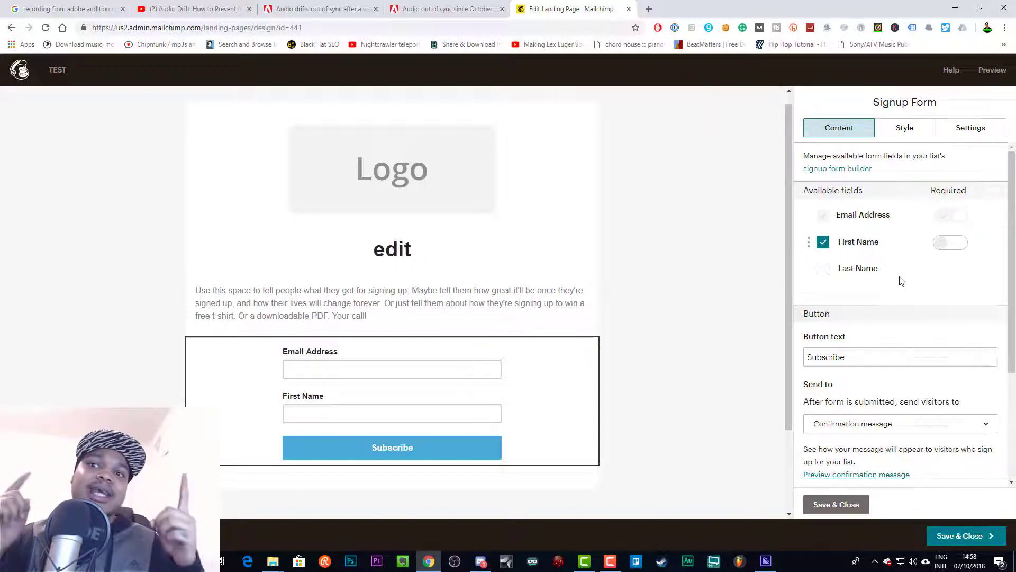
Step: Try sending visitors to a web address after form submission, and restore the Confirmation message option
{"action": "left_click_drag", "start_coordinate": [1013, 261], "coordinate": [1014, 355]}
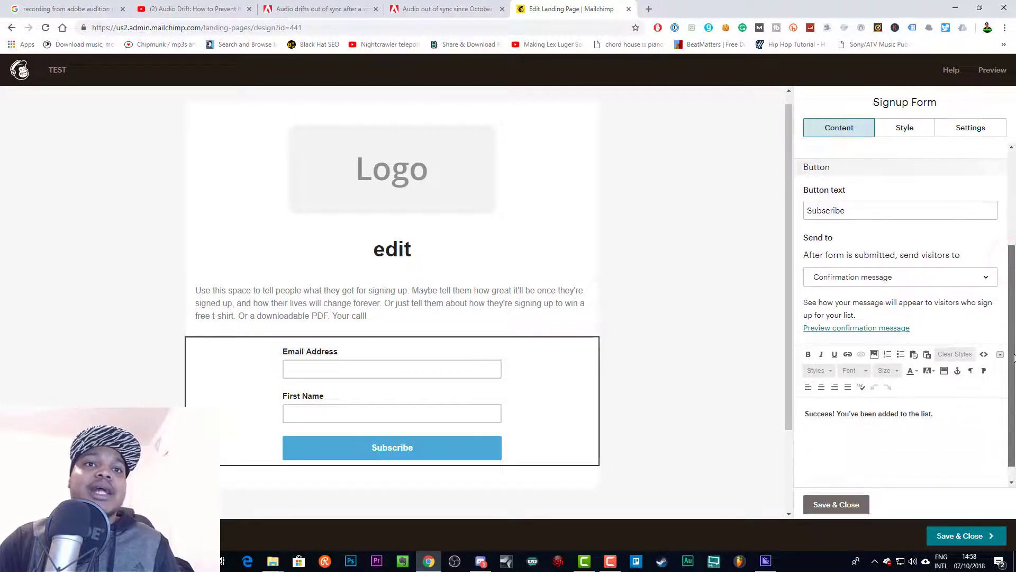
{"action": "left_click", "coordinate": [898, 279]}
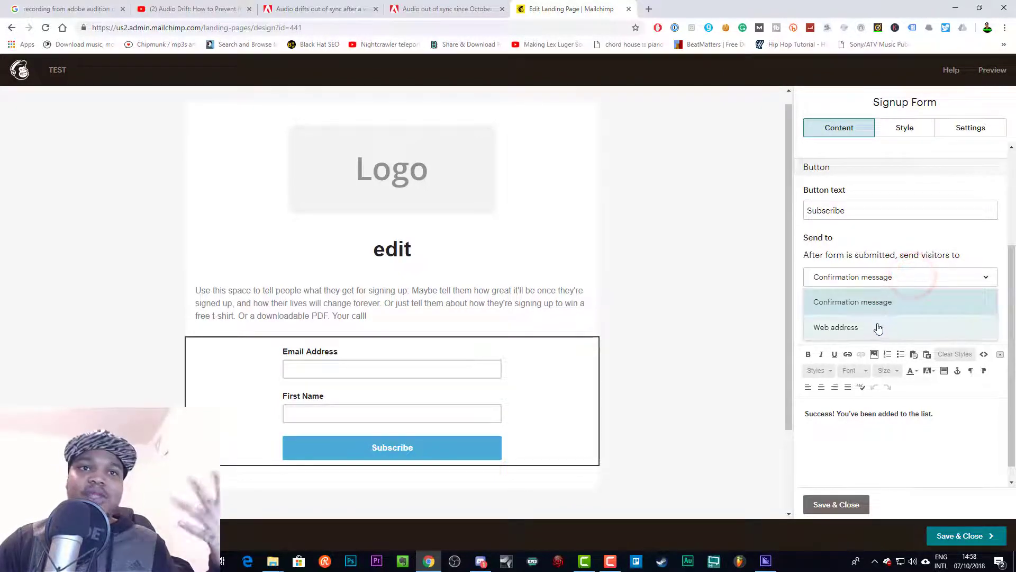
{"action": "left_click", "coordinate": [873, 303]}
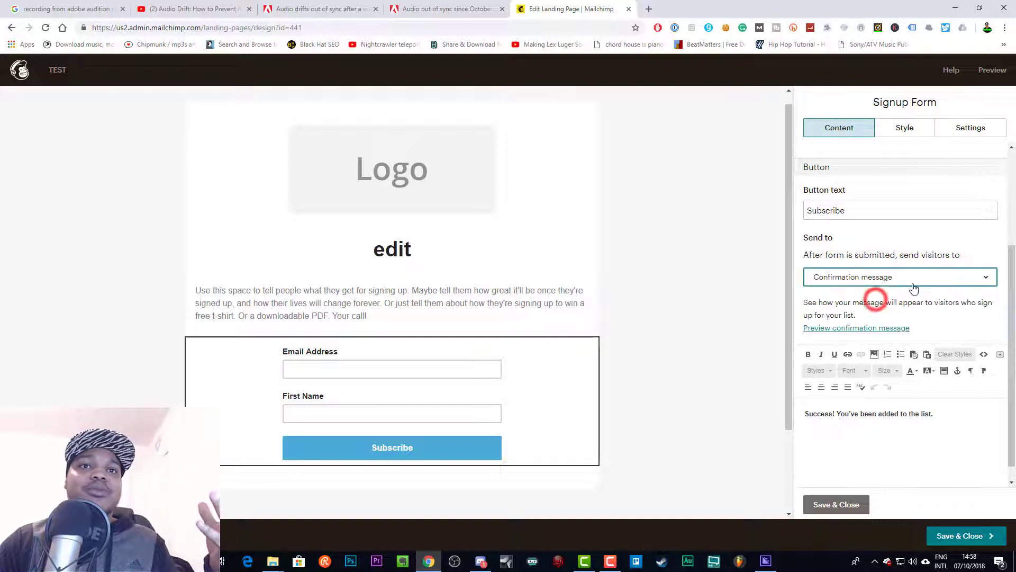
{"action": "left_click", "coordinate": [920, 278]}
{"action": "left_click", "coordinate": [875, 327]}
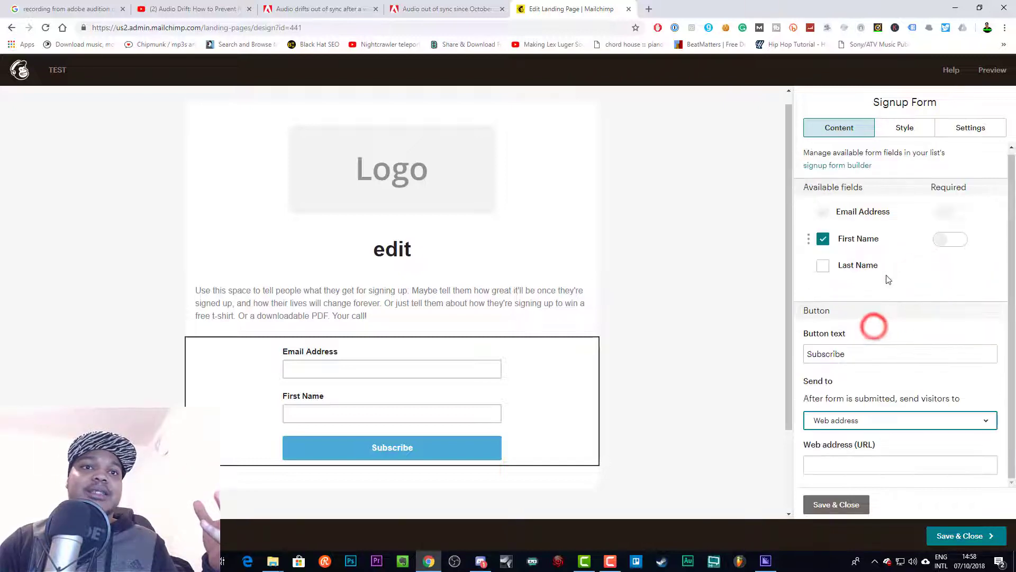
{"action": "left_click", "coordinate": [904, 422]}
{"action": "left_click", "coordinate": [900, 442]}
Step: Go to the signup form's success message text and preview the confirmation message on the landing page
{"action": "scroll", "coordinate": [919, 436], "scroll_direction": "down", "scroll_amount": 3}
{"action": "left_click", "coordinate": [886, 445]}
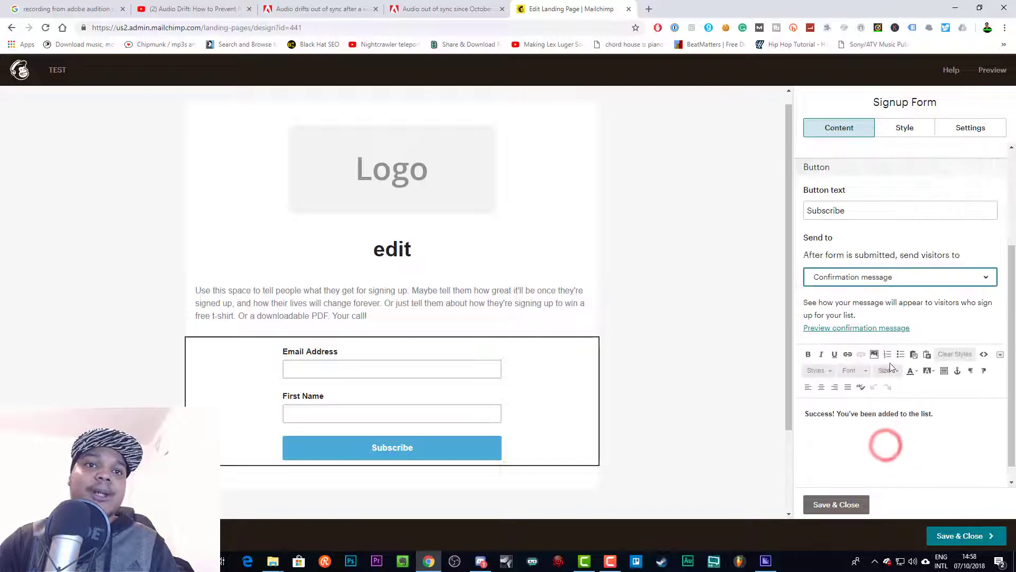
{"action": "left_click", "coordinate": [869, 327]}
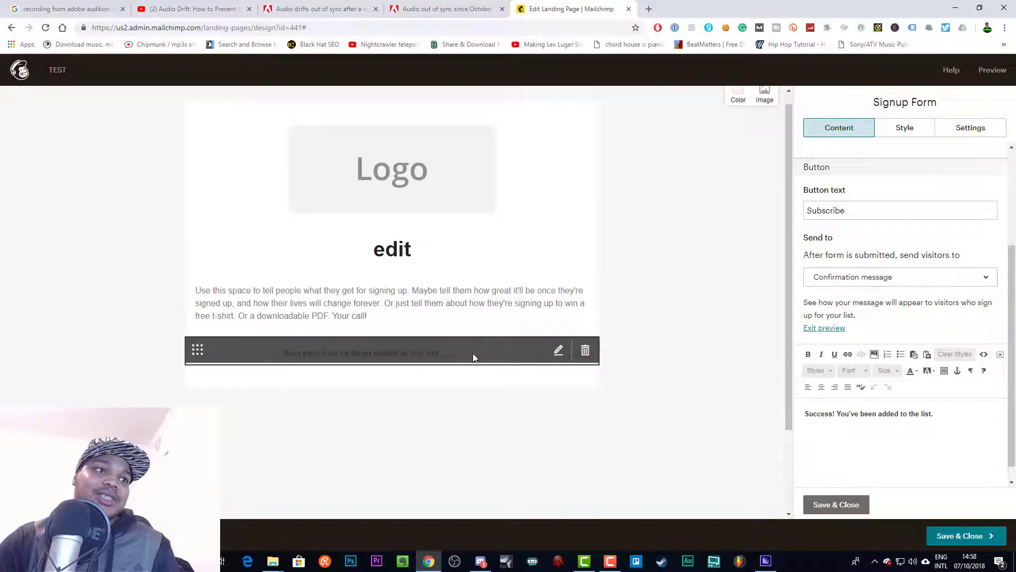
Step: Examine the signup form's success message text and exit the confirmation message preview
{"action": "scroll", "coordinate": [871, 328], "scroll_direction": "down", "scroll_amount": 1}
{"action": "scroll", "coordinate": [876, 343], "scroll_direction": "up", "scroll_amount": 3}
{"action": "scroll", "coordinate": [876, 341], "scroll_direction": "down", "scroll_amount": 3}
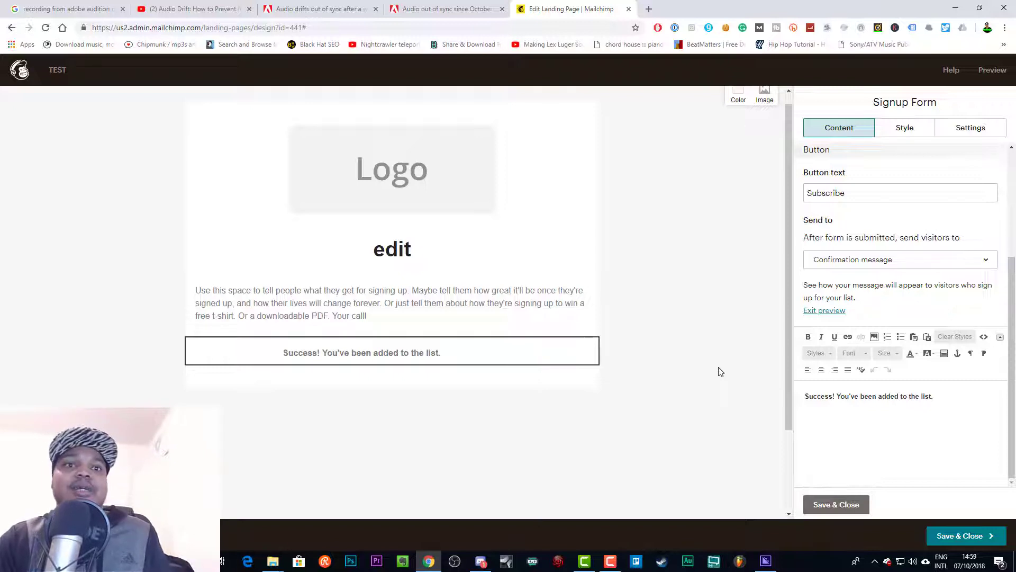
{"action": "left_click_drag", "start_coordinate": [937, 396], "coordinate": [833, 387]}
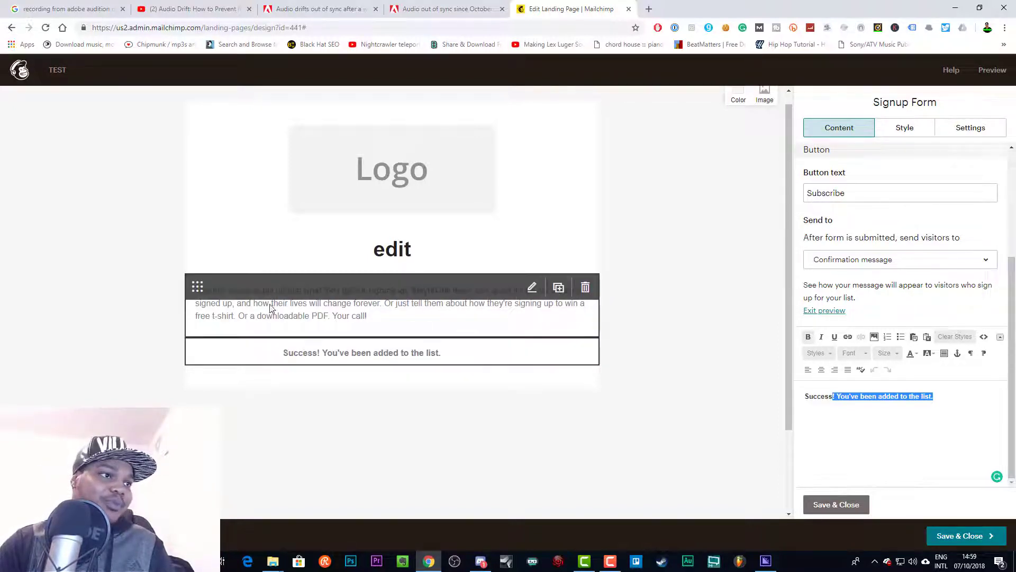
{"action": "left_click", "coordinate": [408, 352]}
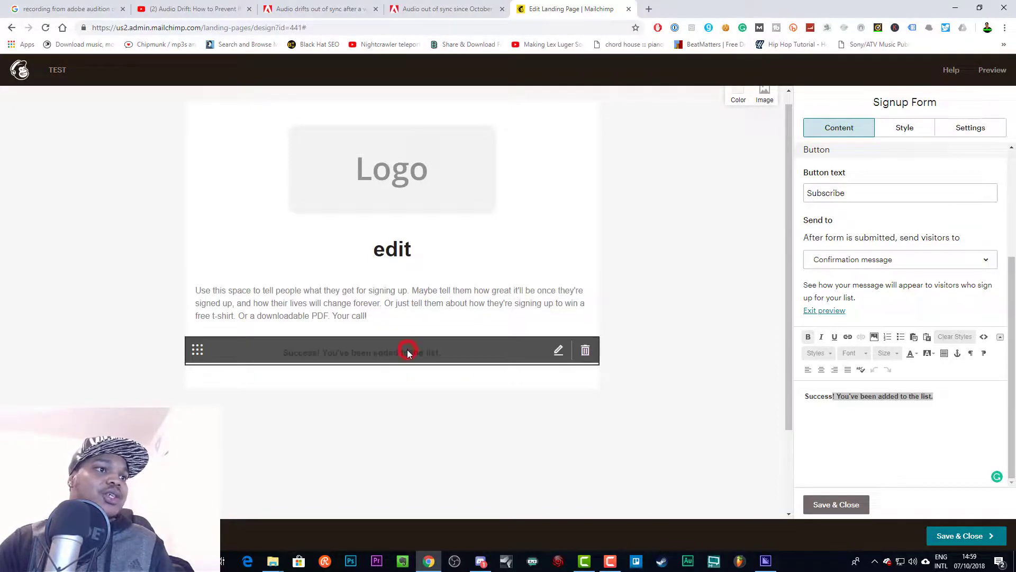
{"action": "left_click", "coordinate": [836, 312]}
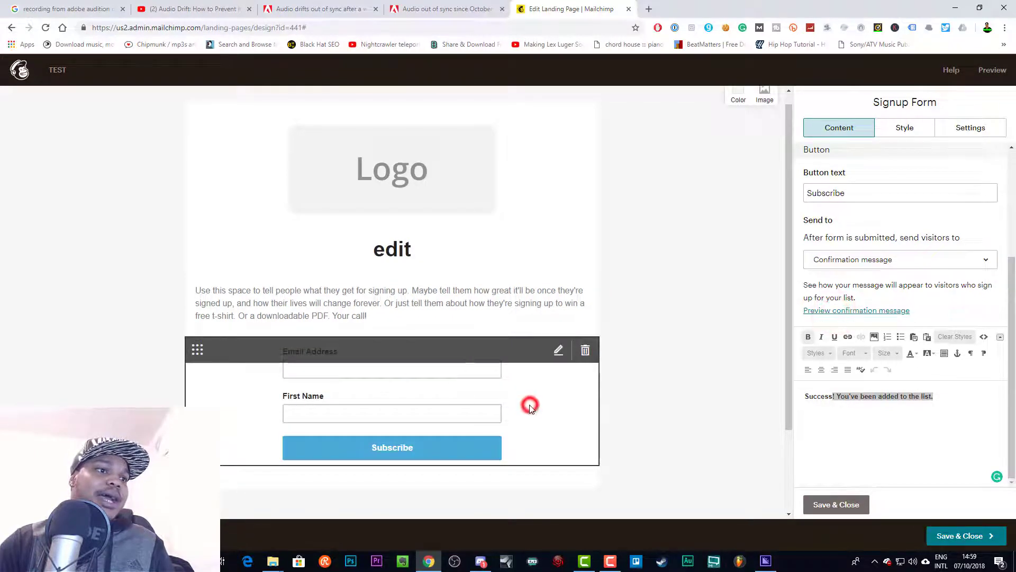
Step: Reopen the signup form block for editing and select its Subscribe button text
{"action": "left_click", "coordinate": [466, 446]}
{"action": "left_click", "coordinate": [502, 443]}
{"action": "left_click", "coordinate": [557, 349]}
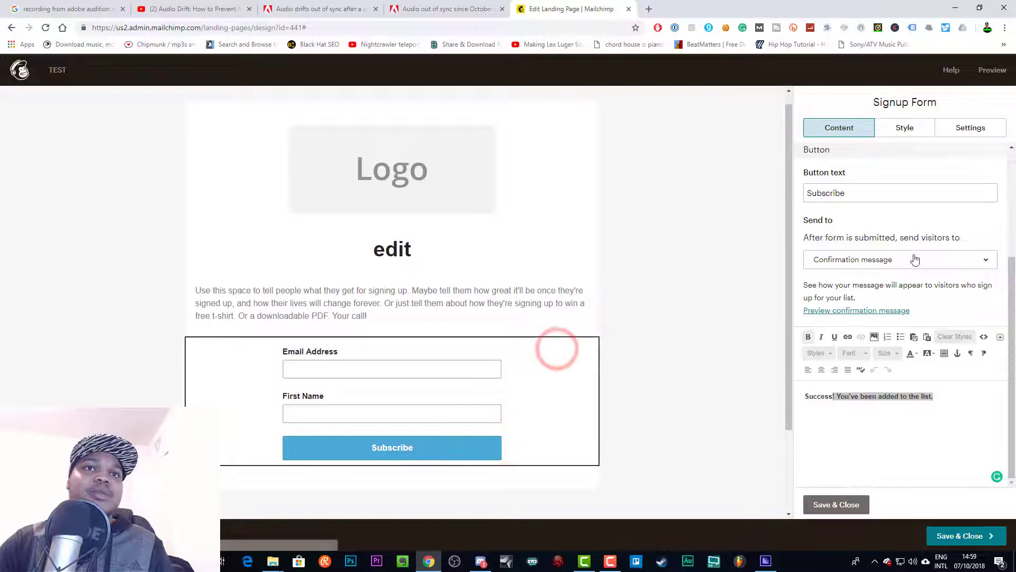
{"action": "scroll", "coordinate": [916, 259], "scroll_direction": "up", "scroll_amount": 3}
{"action": "scroll", "coordinate": [906, 291], "scroll_direction": "down", "scroll_amount": 3}
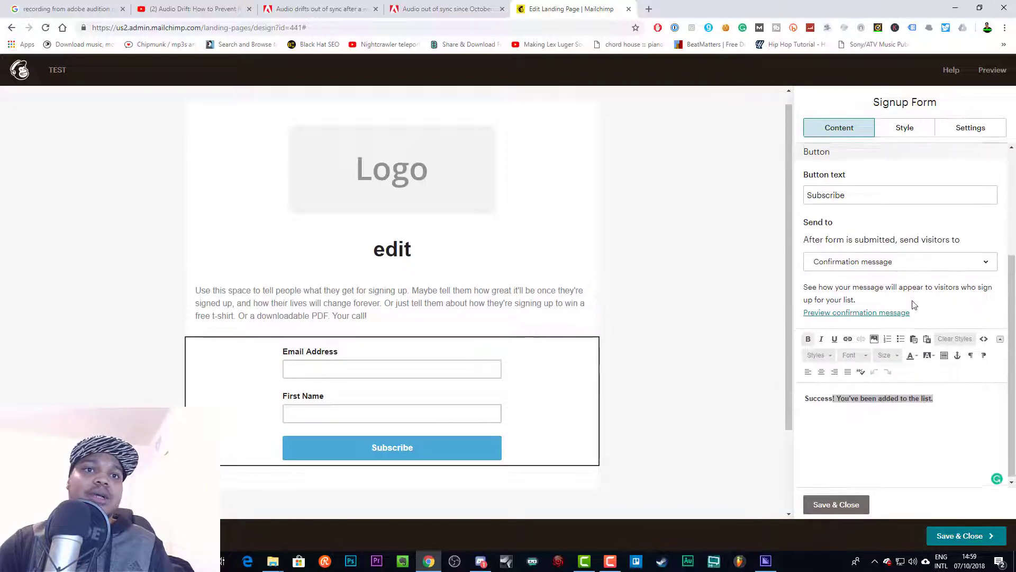
{"action": "scroll", "coordinate": [892, 297], "scroll_direction": "up", "scroll_amount": 1}
{"action": "double_click", "coordinate": [852, 245]}
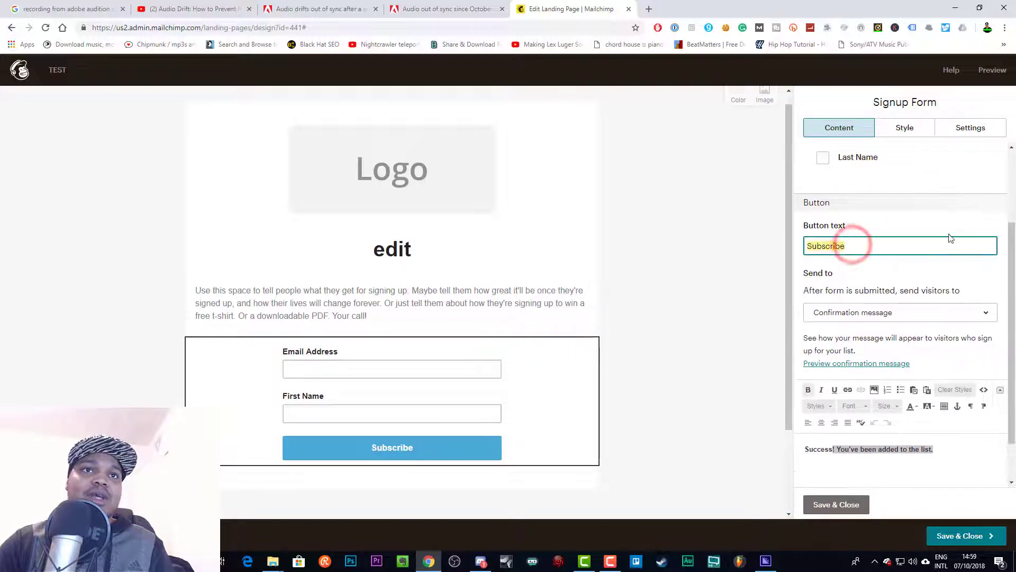
Step: Set the Subscribe button's background color to red #ff0000 in the signup form's style options
{"action": "left_click", "coordinate": [919, 133]}
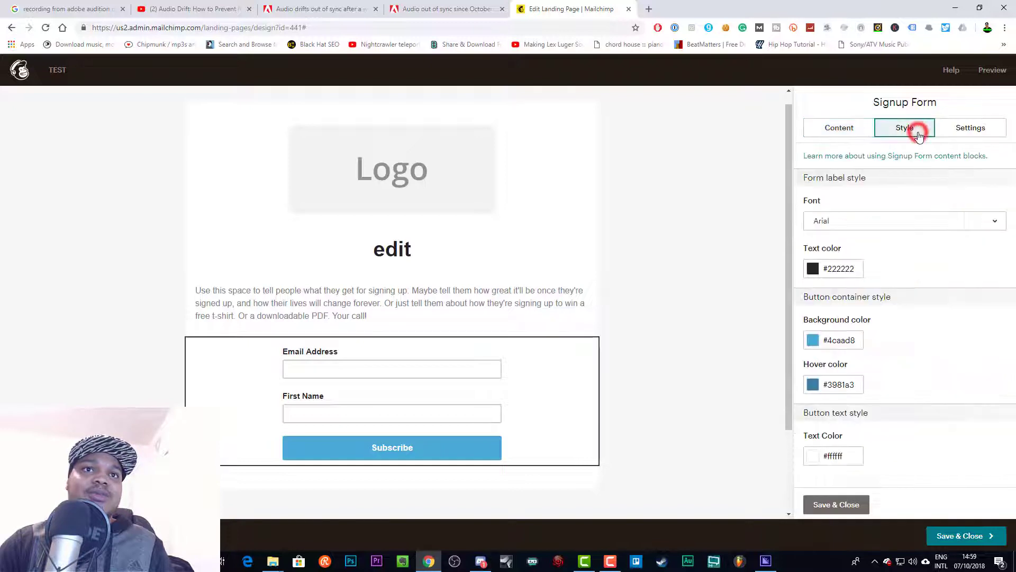
{"action": "left_click", "coordinate": [813, 340]}
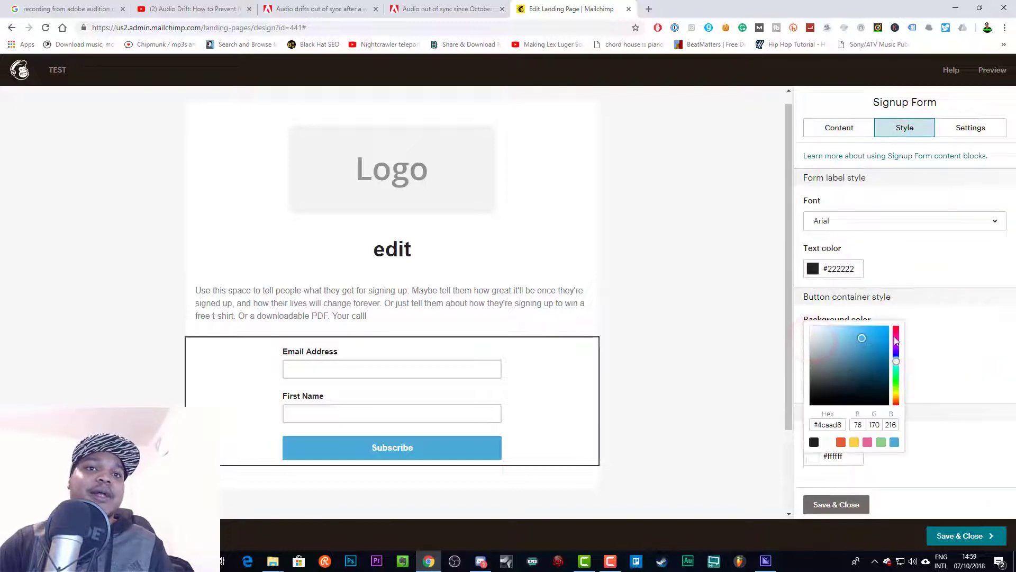
{"action": "left_click_drag", "start_coordinate": [896, 360], "coordinate": [895, 318]}
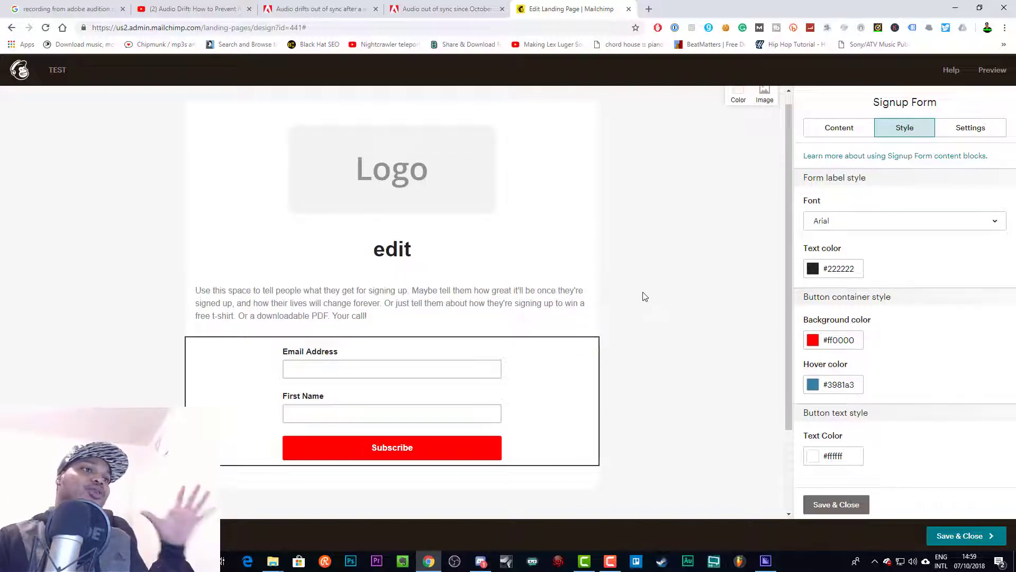
Step: View the replacement options for the logo placeholder, including the Content Manager files and the upload dialog
{"action": "left_click", "coordinate": [456, 180]}
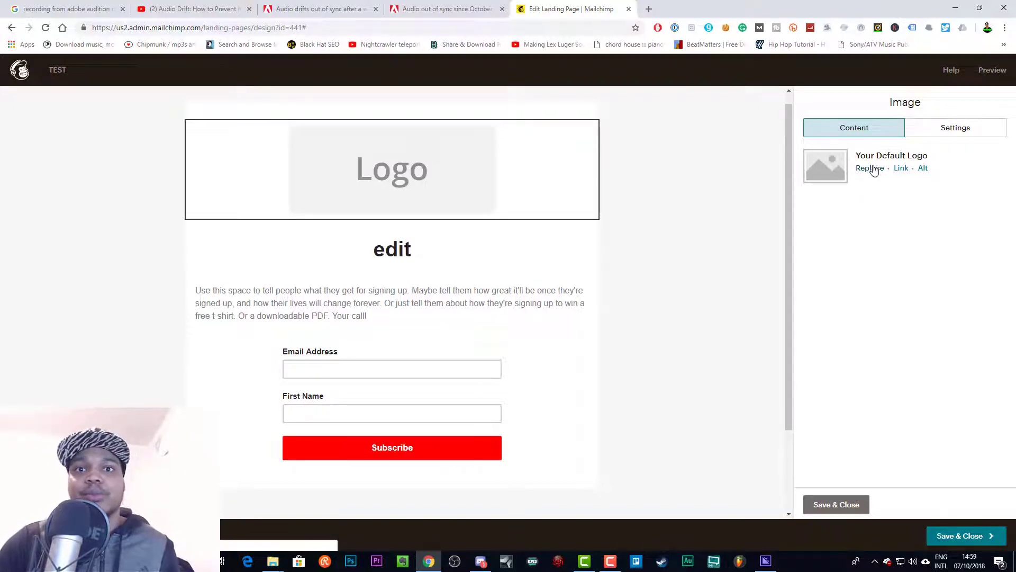
{"action": "left_click", "coordinate": [870, 169]}
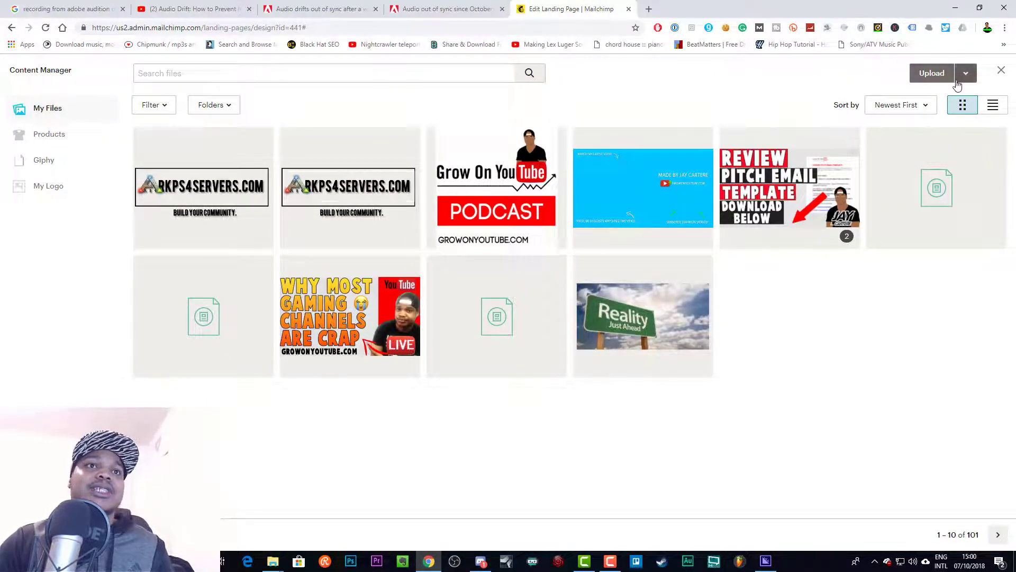
{"action": "left_click", "coordinate": [933, 73]}
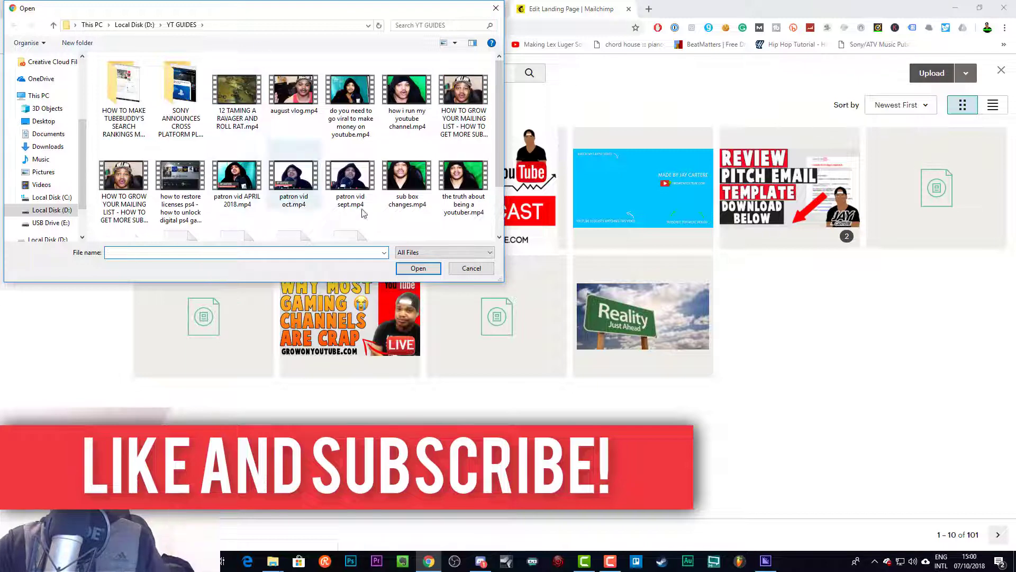
{"action": "left_click", "coordinate": [496, 8]}
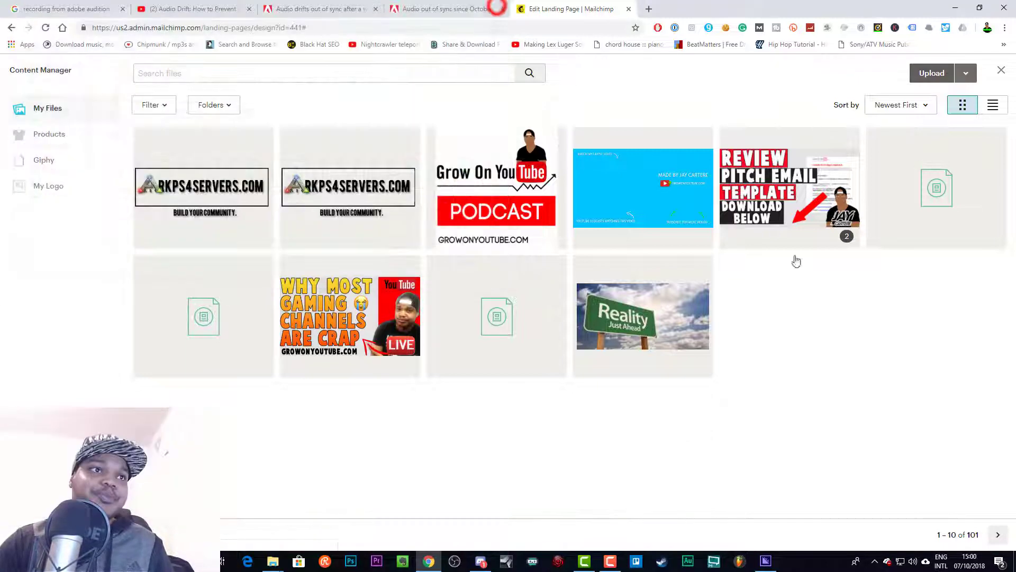
{"action": "left_click", "coordinate": [1000, 68]}
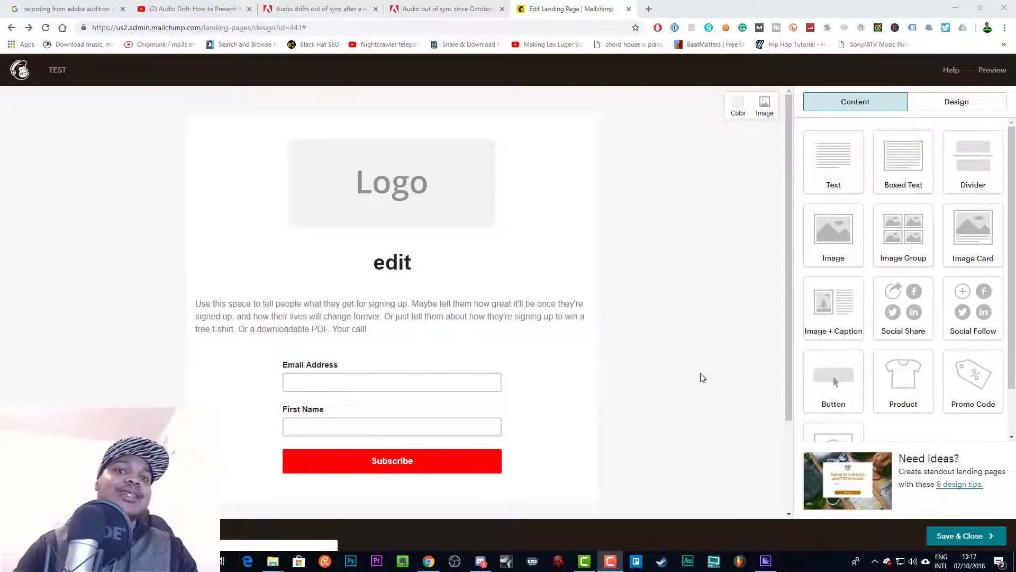
Step: Save the page design and try test as the custom ending of the landing page's Mailchimp-domain URL
{"action": "left_click", "coordinate": [961, 535]}
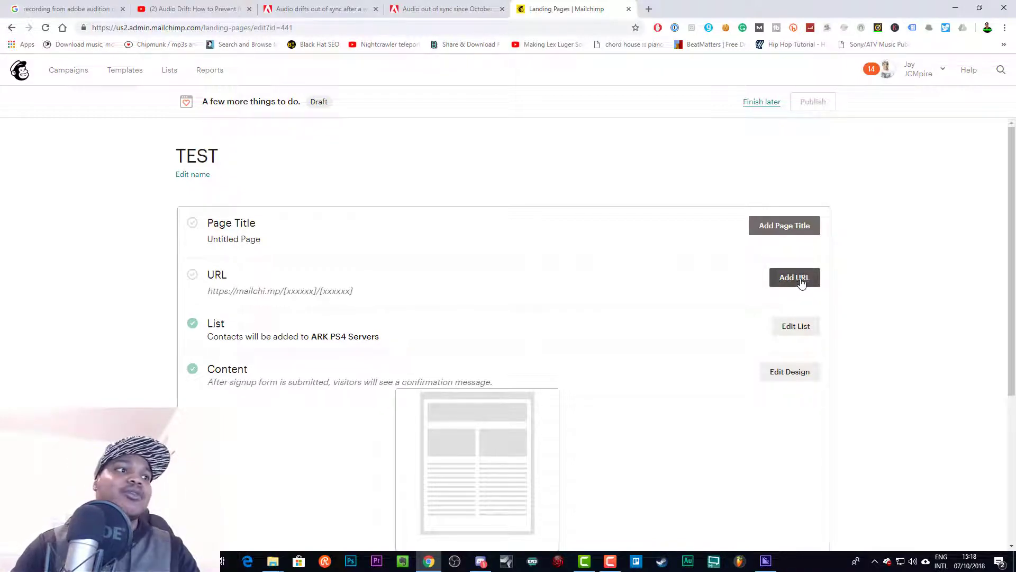
{"action": "left_click", "coordinate": [802, 285]}
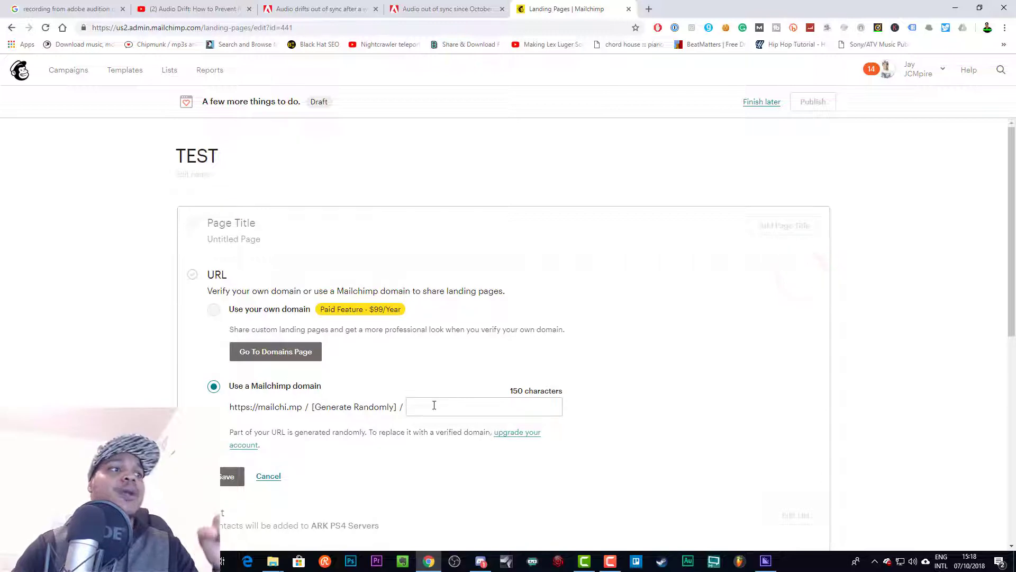
{"action": "scroll", "coordinate": [346, 381], "scroll_direction": "down", "scroll_amount": 1}
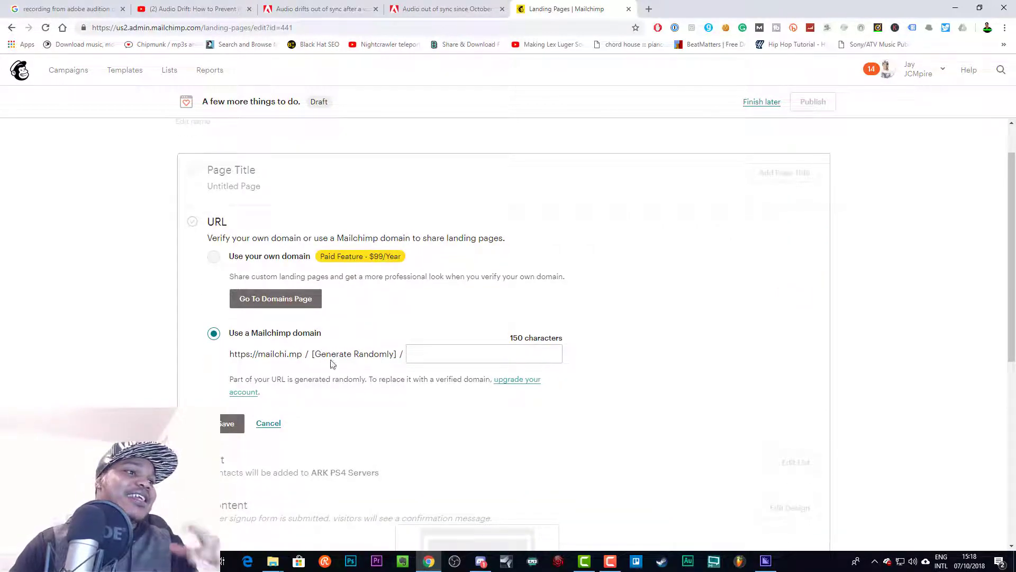
{"action": "left_click", "coordinate": [468, 351]}
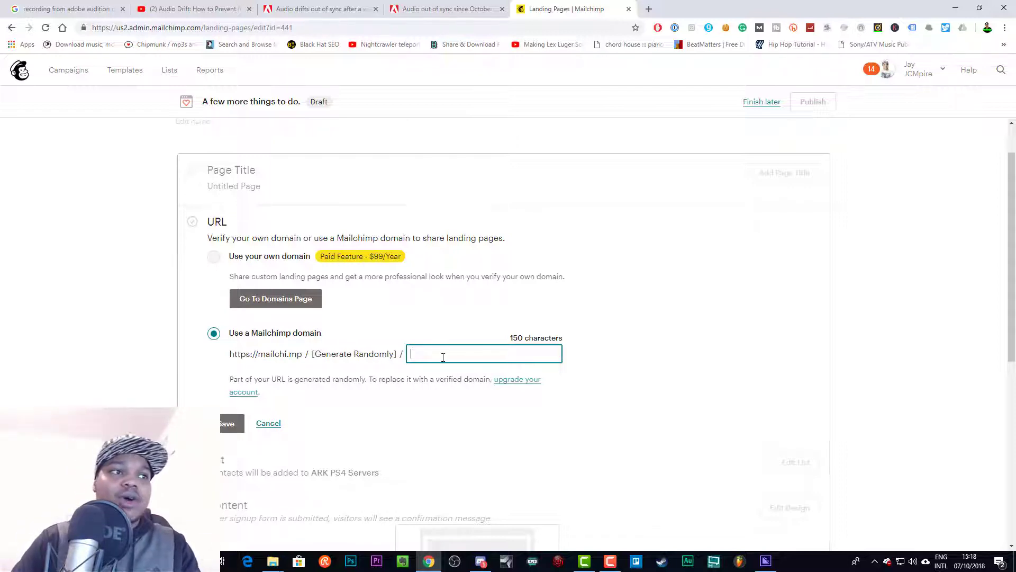
{"action": "type", "text": "test"}
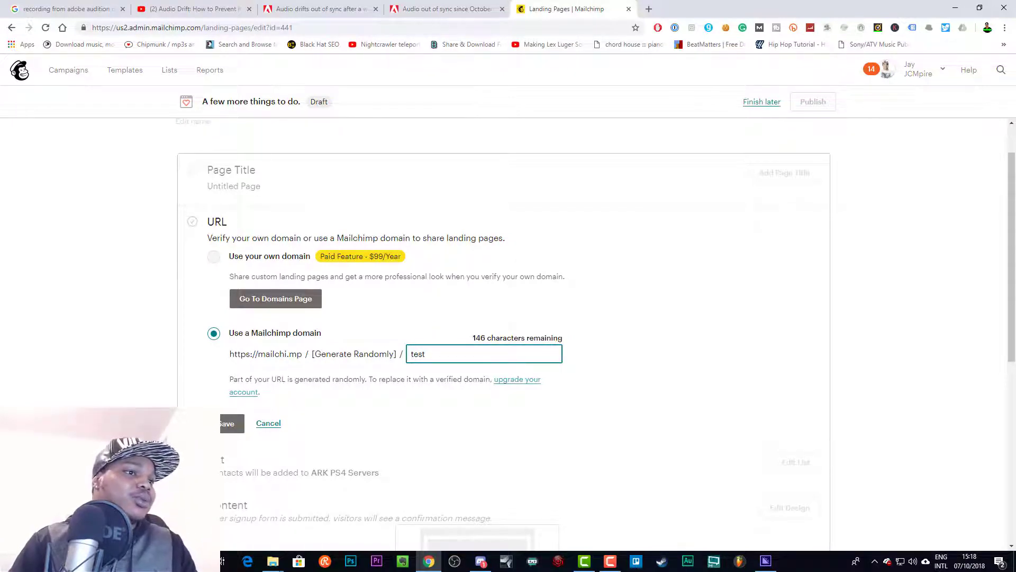
{"action": "left_click", "coordinate": [229, 430]}
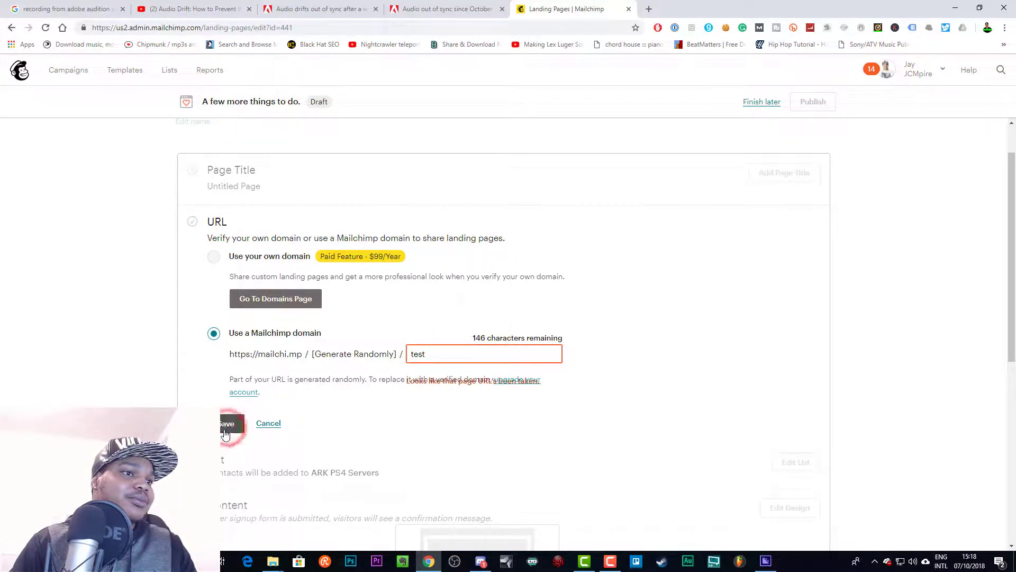
Step: Change the ending of the landing page's URL to test5556, save it and select the resulting address
{"action": "left_click", "coordinate": [471, 353]}
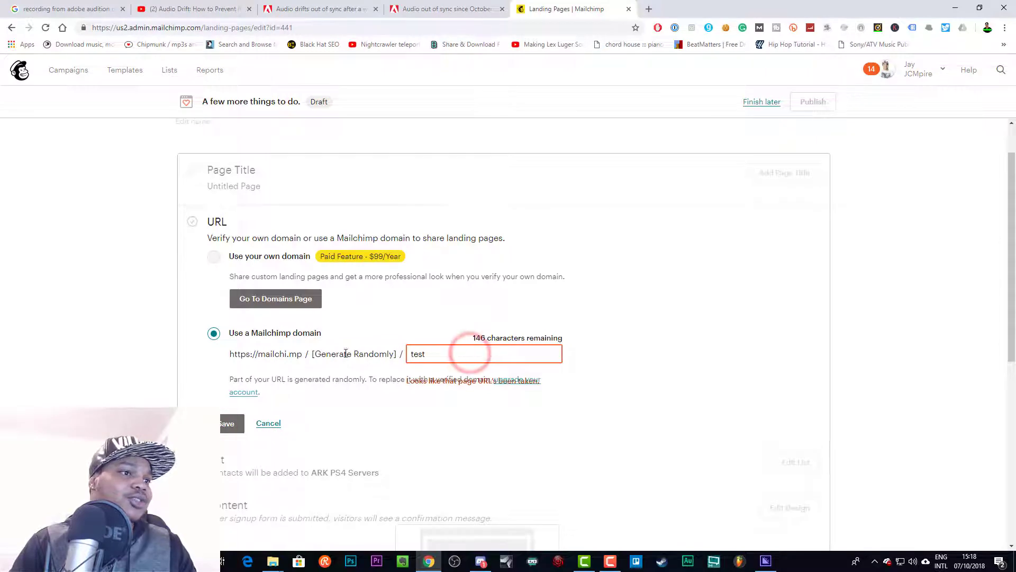
{"action": "type", "text": "5556"}
{"action": "left_click", "coordinate": [231, 424]}
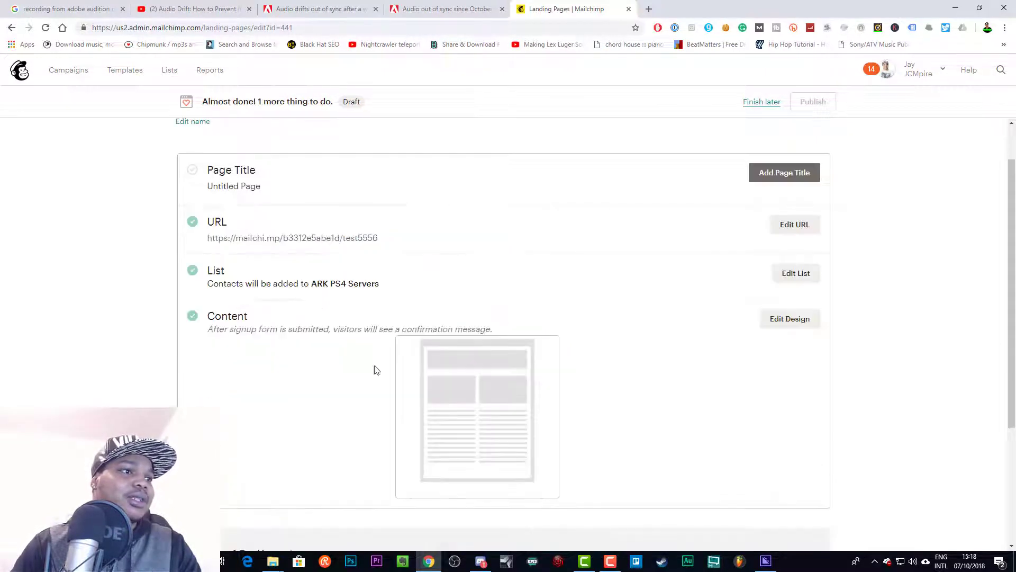
{"action": "left_click_drag", "start_coordinate": [391, 238], "coordinate": [208, 238]}
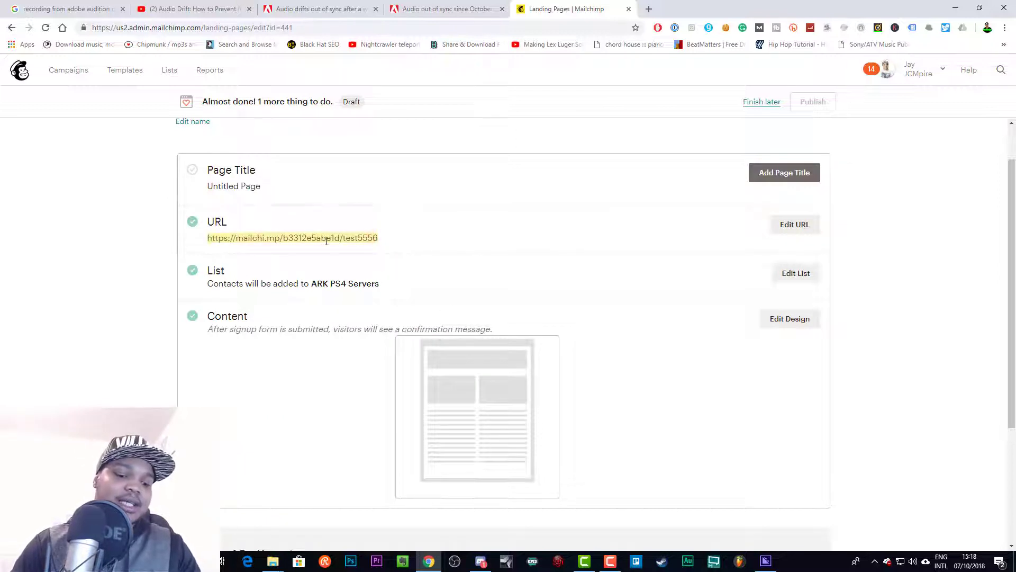
Step: Try to publish the landing page, and try saving its page title as Untitled Page
{"action": "scroll", "coordinate": [327, 245], "scroll_direction": "down", "scroll_amount": 3}
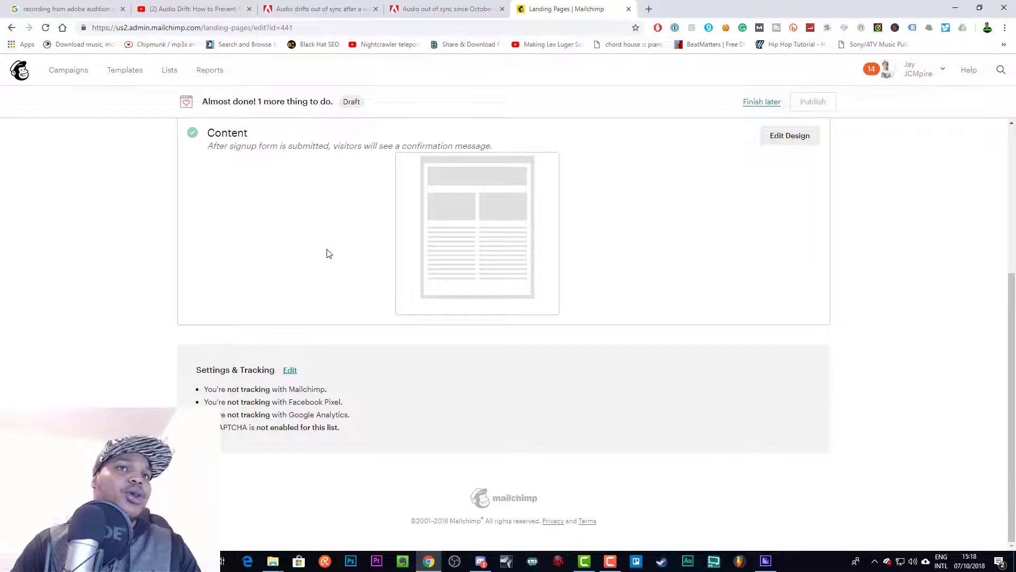
{"action": "scroll", "coordinate": [703, 261], "scroll_direction": "up", "scroll_amount": 5}
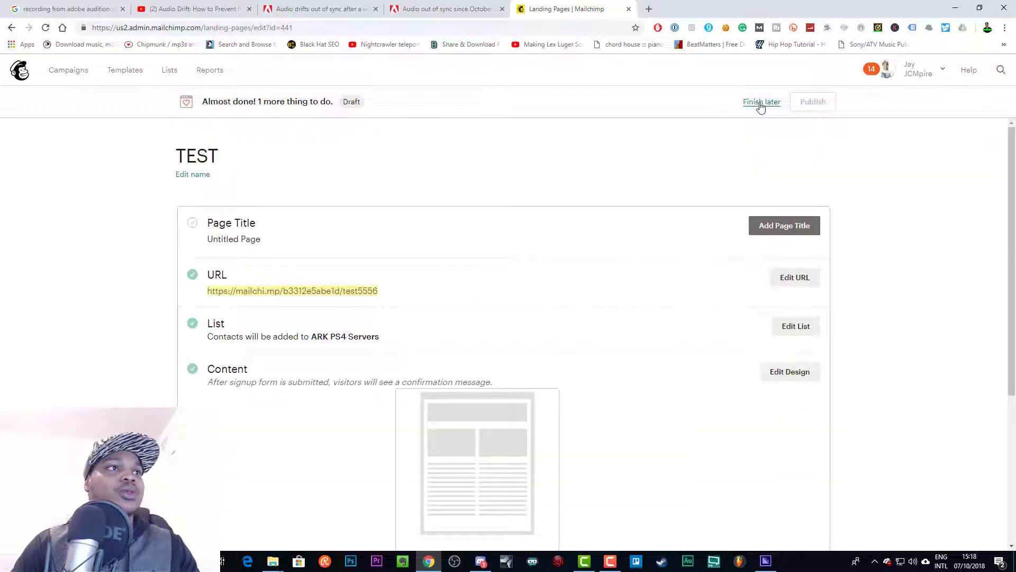
{"action": "left_click", "coordinate": [813, 104]}
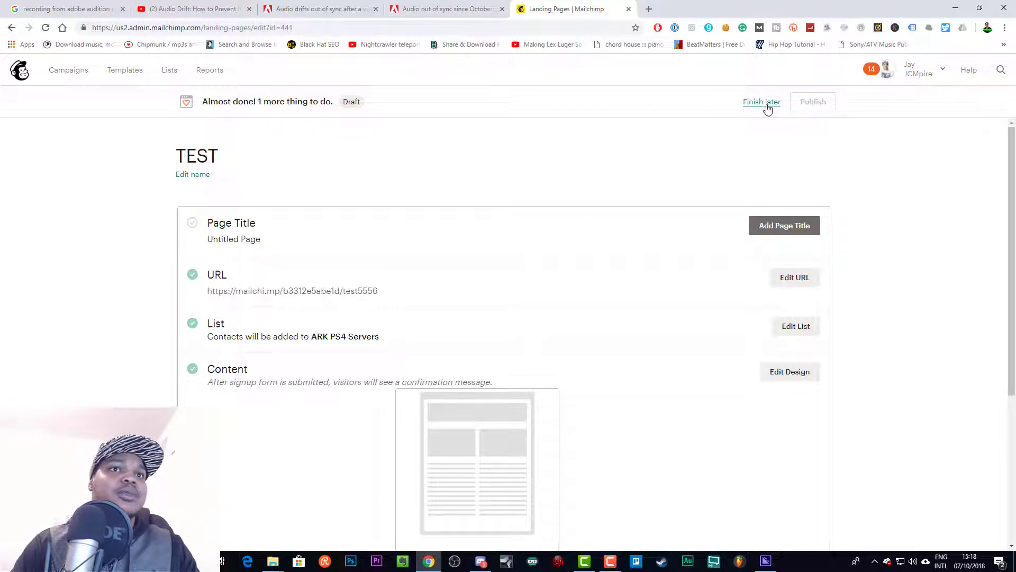
{"action": "left_click", "coordinate": [794, 226]}
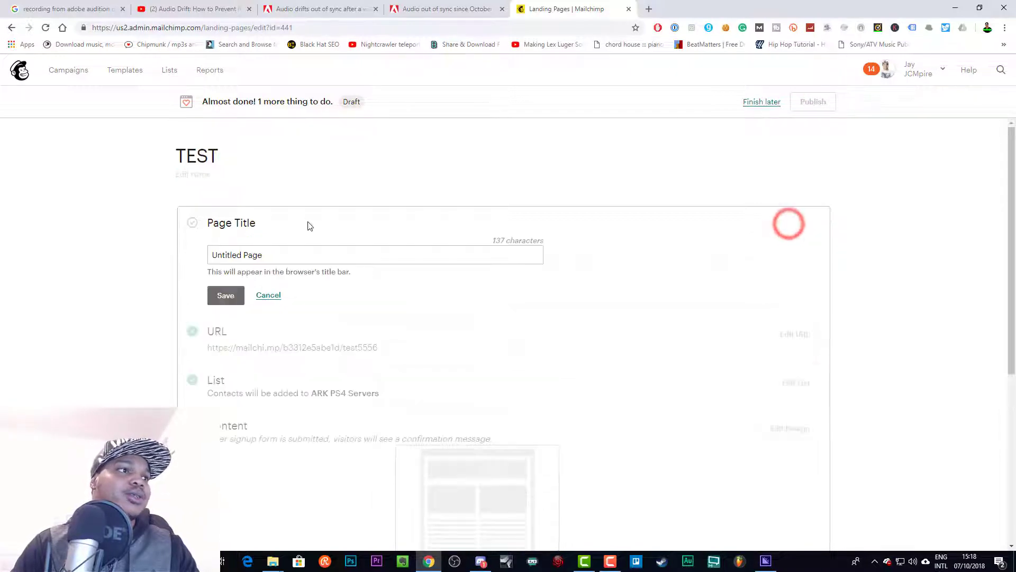
{"action": "left_click", "coordinate": [225, 295]}
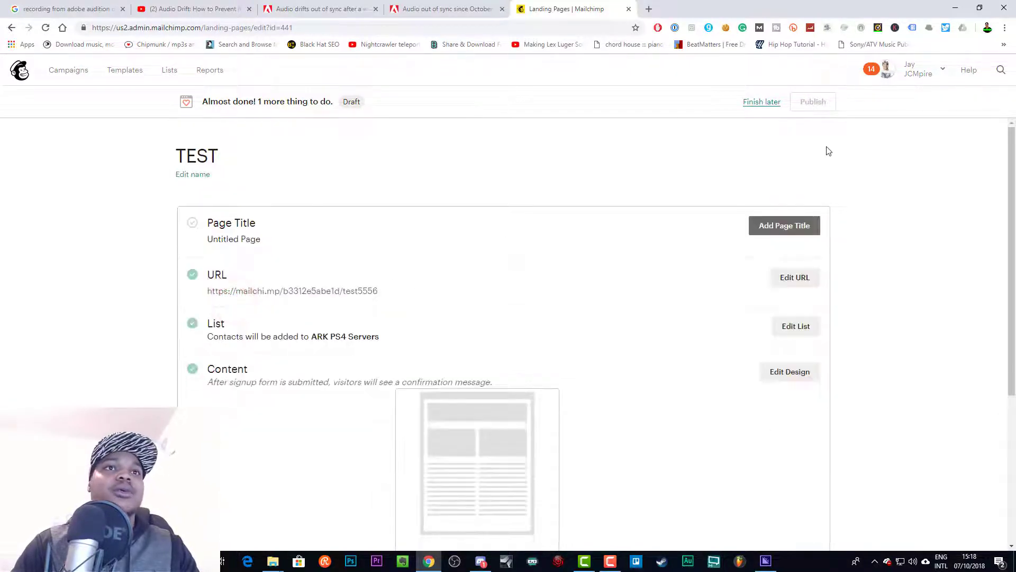
Step: Set the page title to Untitled PageTTT, save it and publish the landing page
{"action": "left_click", "coordinate": [783, 225]}
{"action": "left_click", "coordinate": [326, 257]}
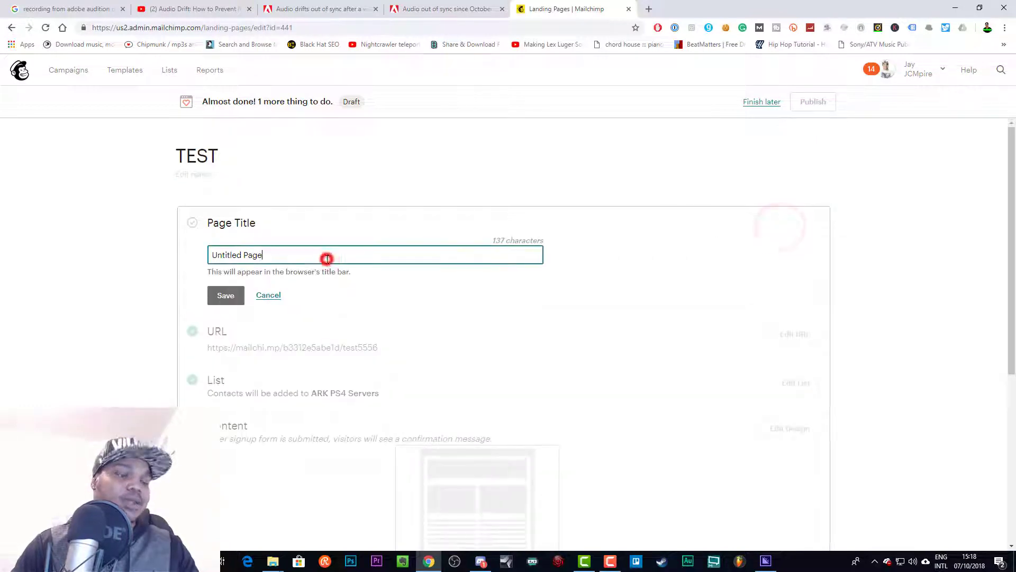
{"action": "type", "text": "TTT"}
{"action": "left_click", "coordinate": [227, 295]}
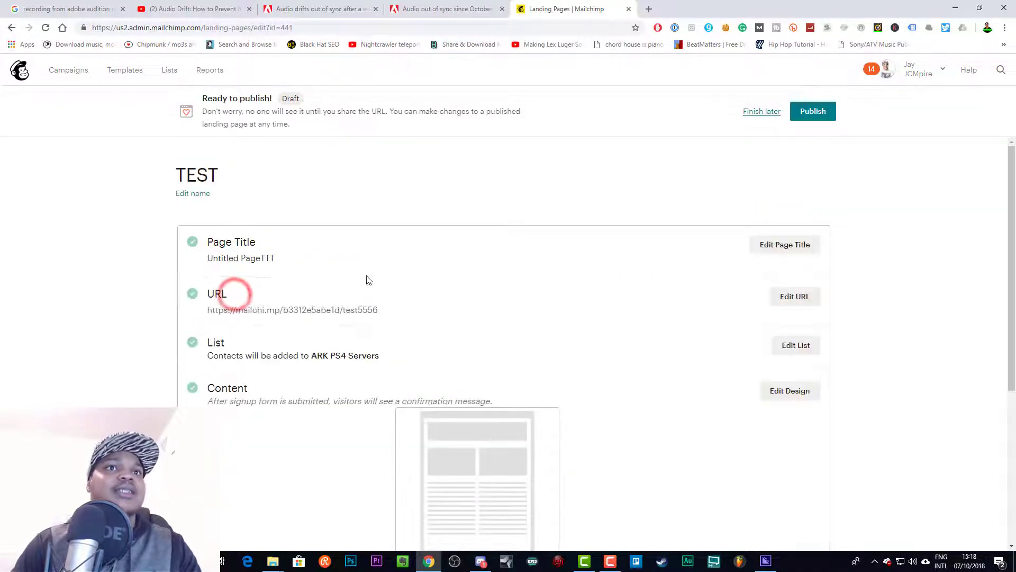
{"action": "left_click", "coordinate": [828, 116]}
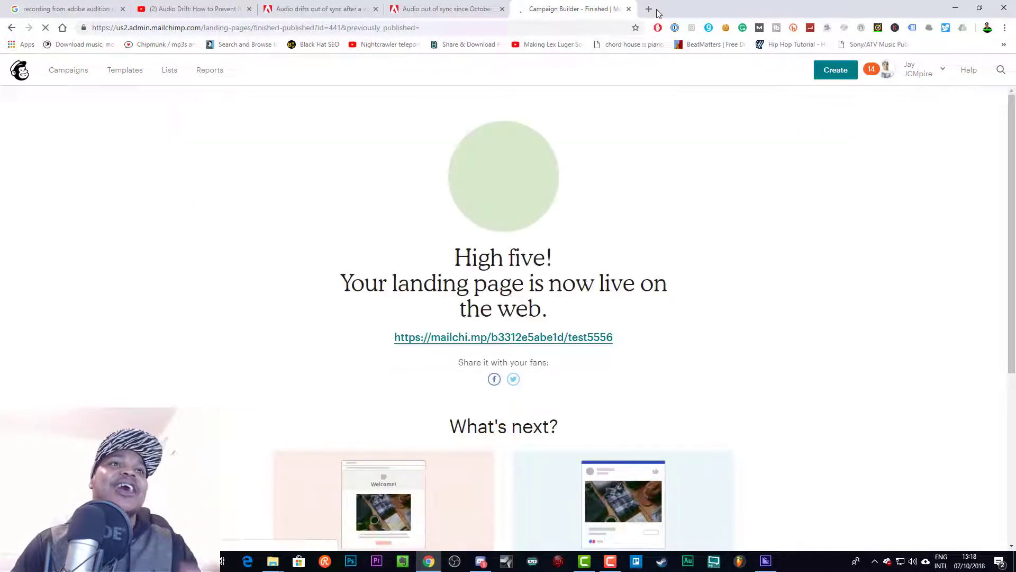
Step: Copy the published landing page's link, view the live page in a new browser tab and close that tab
{"action": "right_click", "coordinate": [568, 345]}
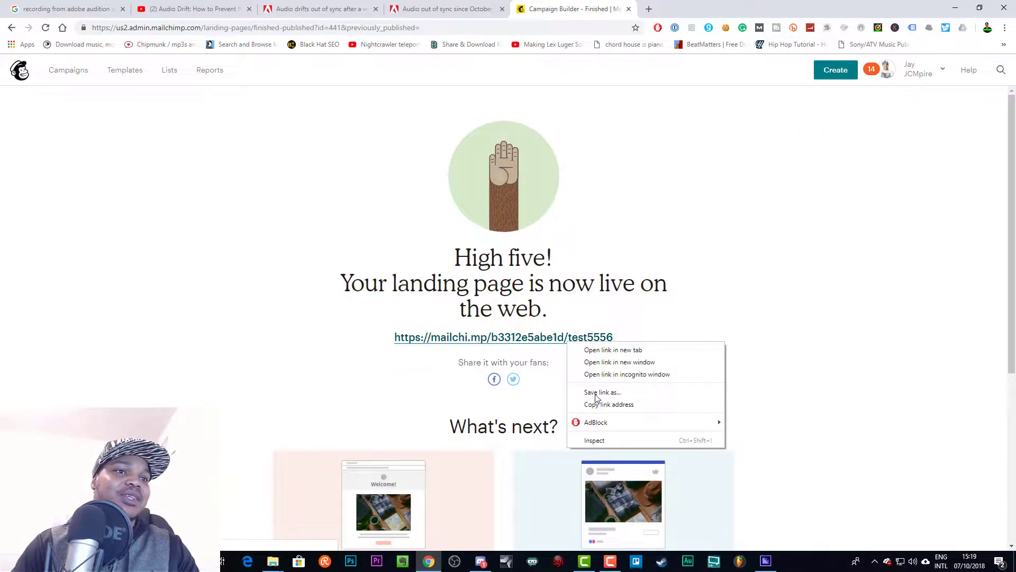
{"action": "left_click", "coordinate": [596, 409]}
{"action": "left_click", "coordinate": [649, 8]}
{"action": "key", "text": "ctrl+v"}
{"action": "key", "text": "Return"}
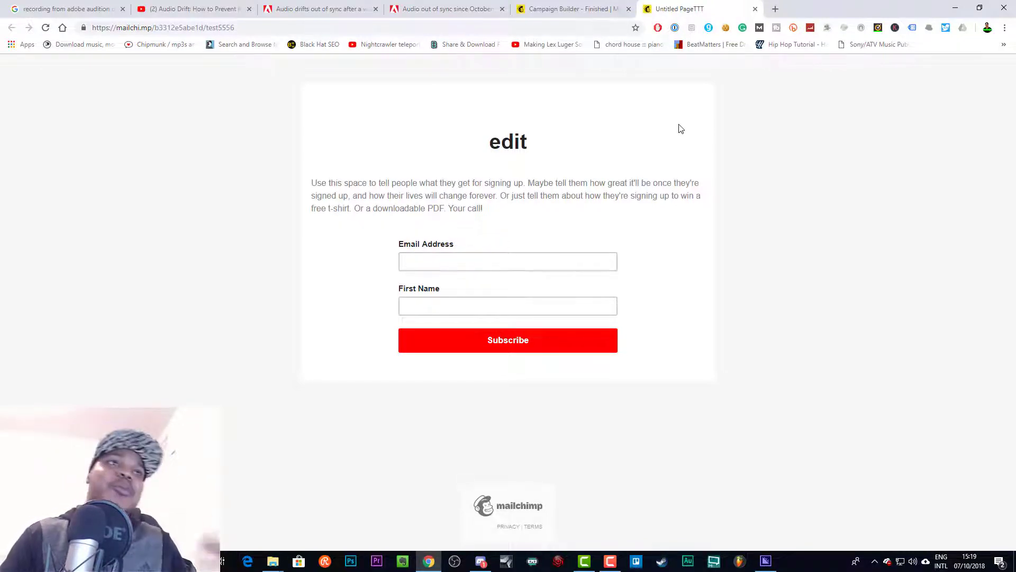
{"action": "left_click", "coordinate": [755, 9]}
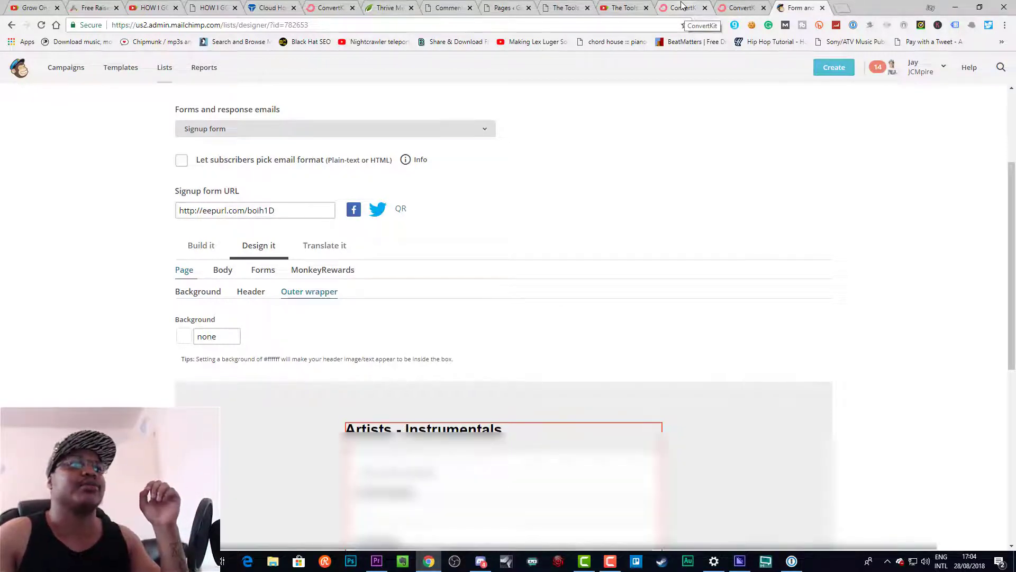
Step: Switch to ConvertKit, look over the subscriber growth dashboard and open the Forms page in a new browser tab
{"action": "left_click", "coordinate": [683, 7]}
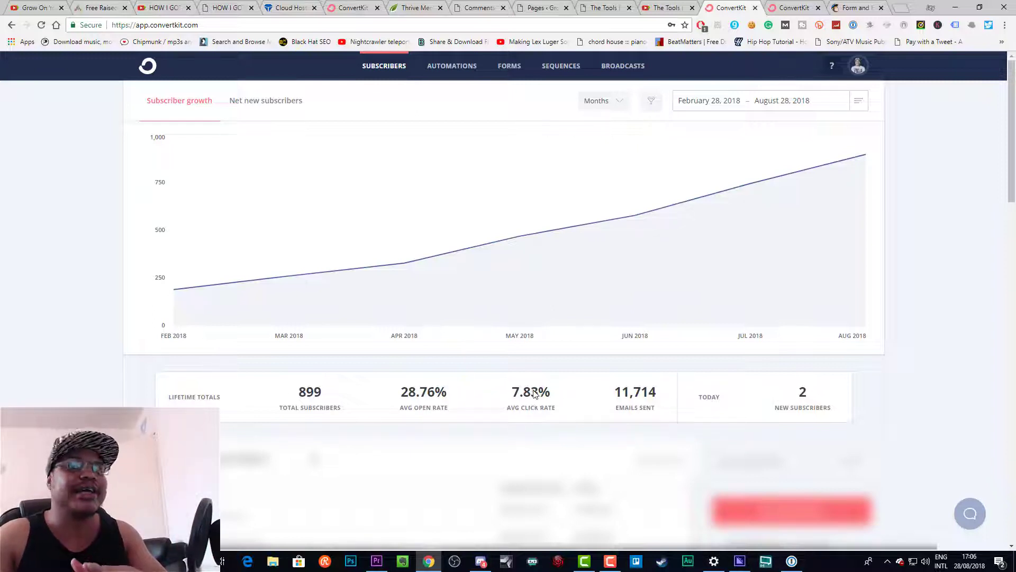
{"action": "mouse_move", "coordinate": [535, 394]}
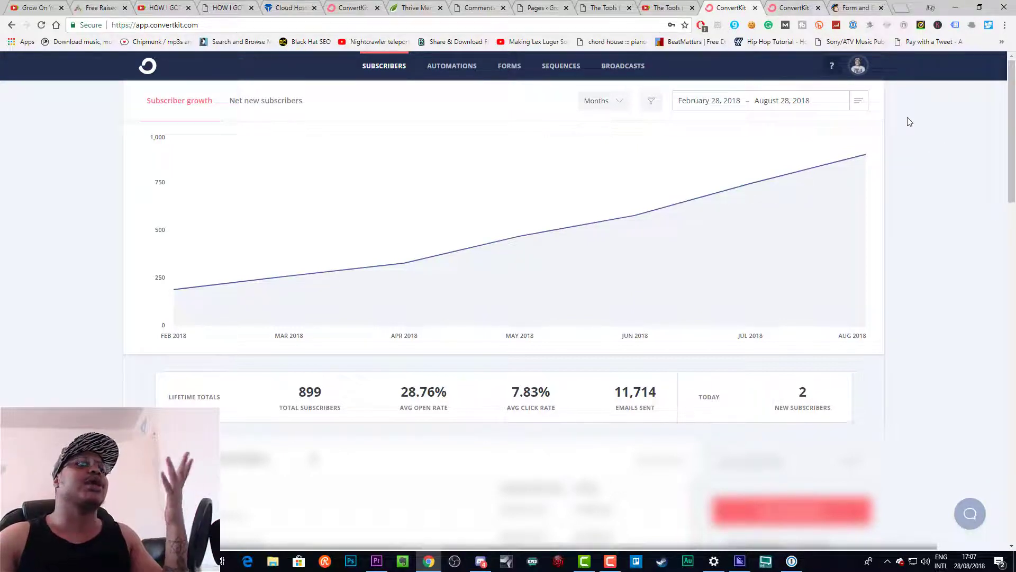
{"action": "right_click", "coordinate": [510, 73]}
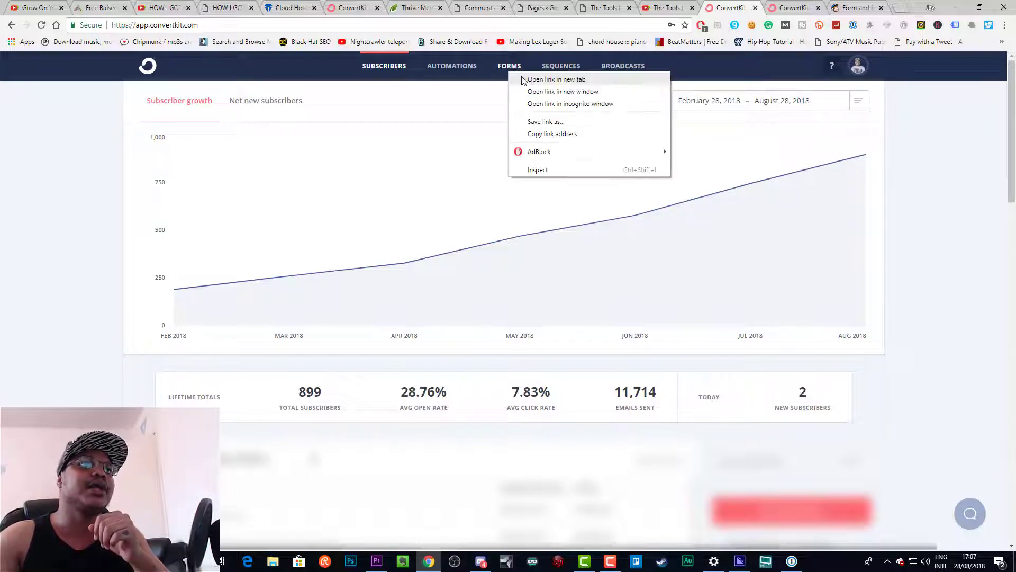
{"action": "left_click", "coordinate": [556, 80]}
{"action": "key", "text": "ctrl+Tab"}
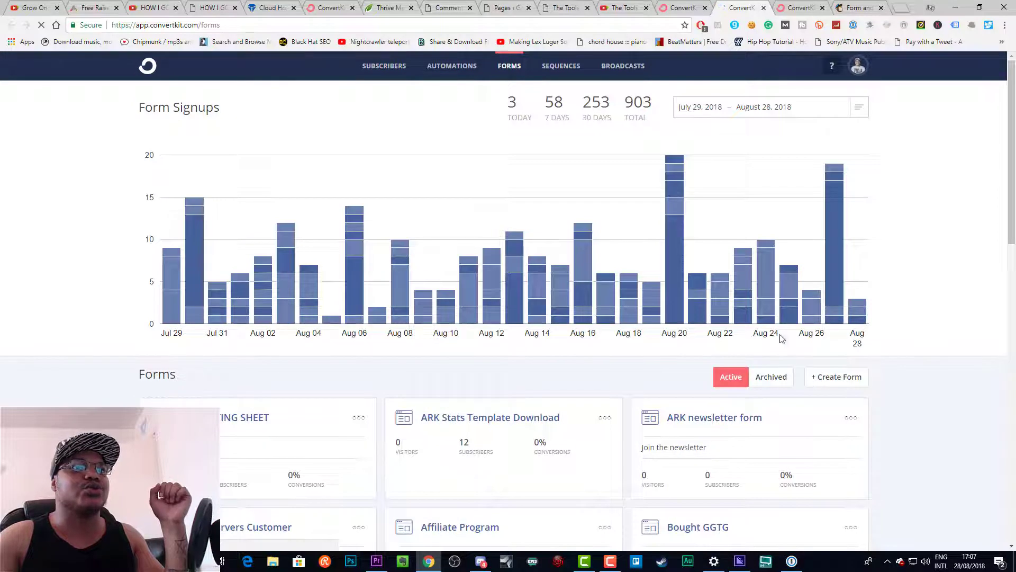
Step: Create a new landing page using the Profile template
{"action": "left_click", "coordinate": [843, 379]}
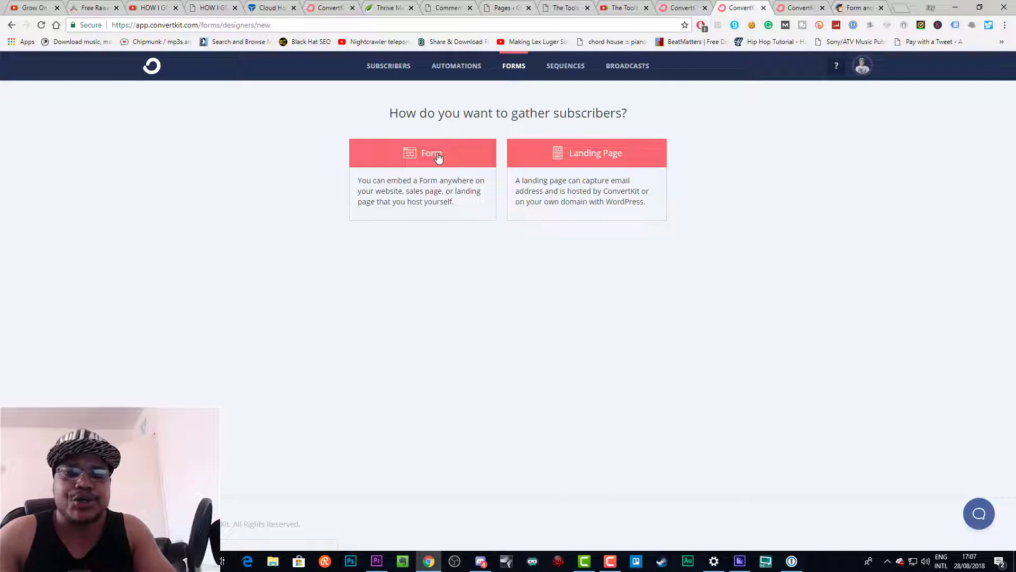
{"action": "left_click", "coordinate": [583, 156]}
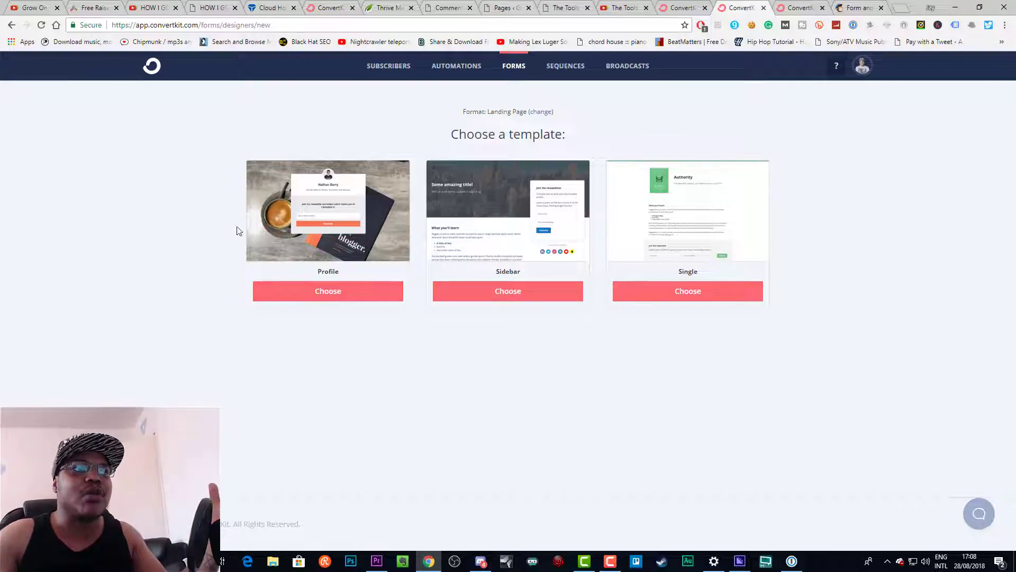
{"action": "left_click", "coordinate": [335, 300]}
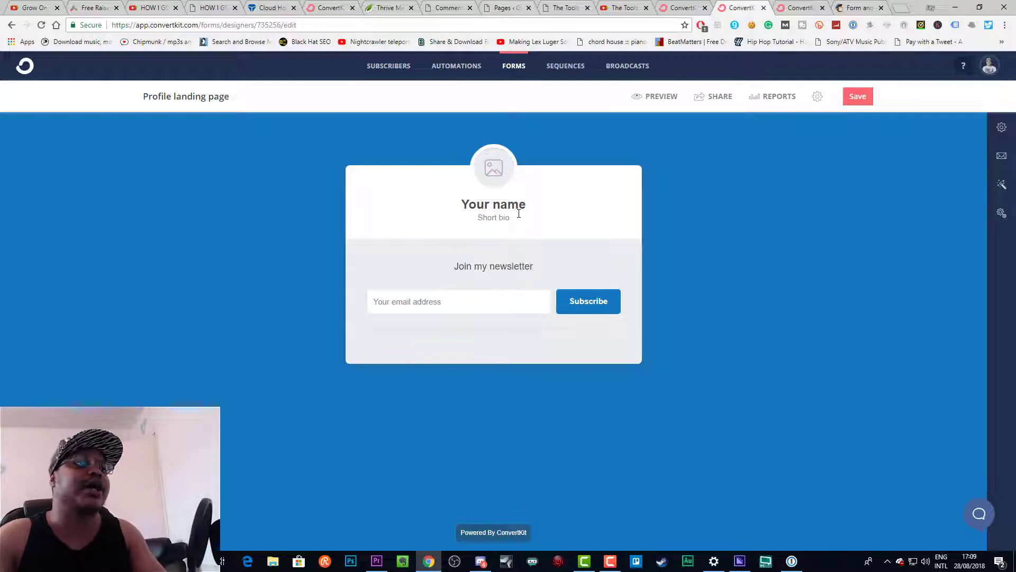
Step: Examine the landing page's editable name heading, short bio, newsletter text and profile image settings
{"action": "left_click_drag", "start_coordinate": [536, 204], "coordinate": [457, 204]}
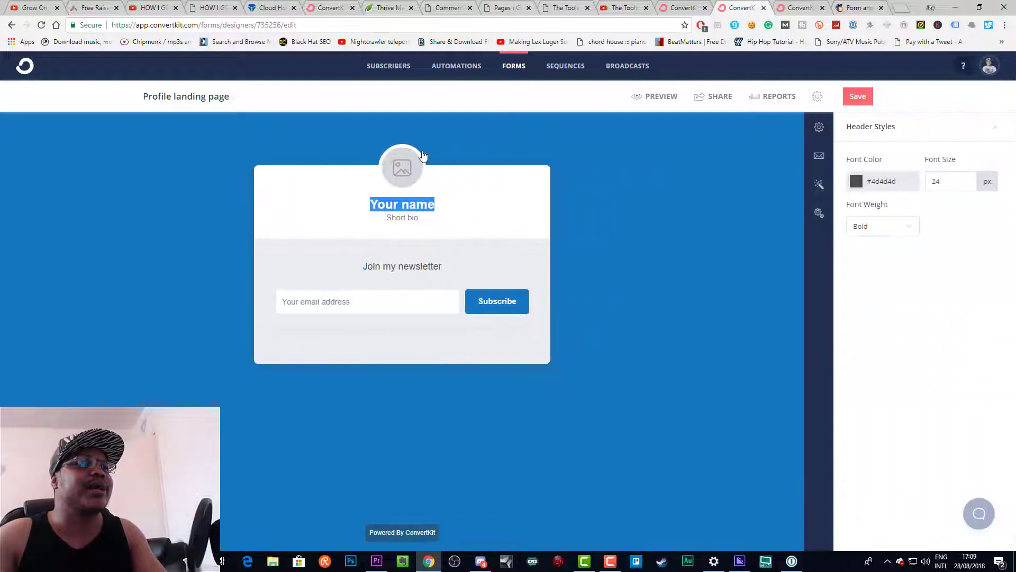
{"action": "left_click", "coordinate": [418, 219]}
{"action": "left_click", "coordinate": [357, 207]}
{"action": "left_click_drag", "start_coordinate": [422, 218], "coordinate": [386, 217]}
{"action": "left_click", "coordinate": [433, 214]}
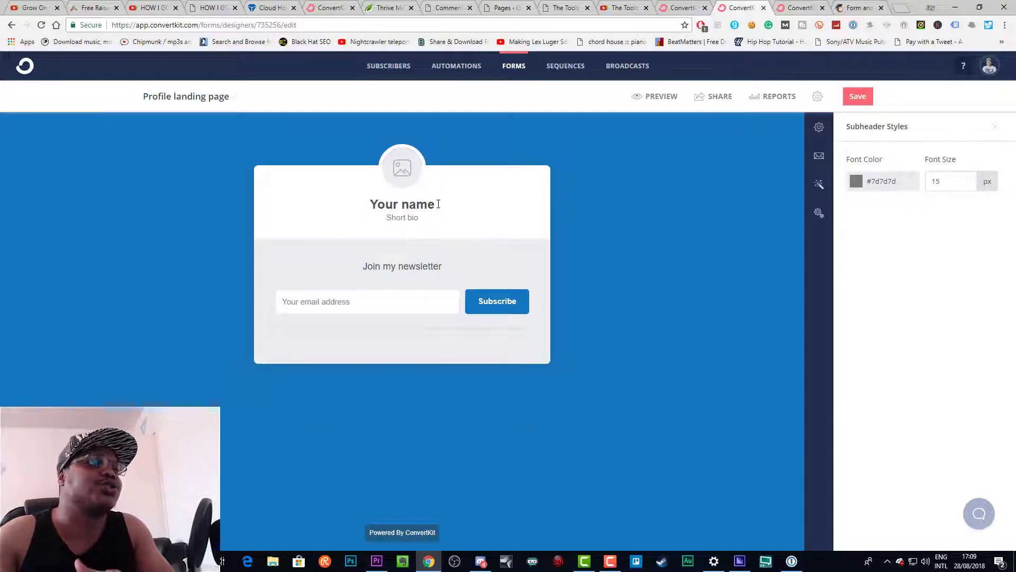
{"action": "left_click_drag", "start_coordinate": [444, 265], "coordinate": [361, 266]}
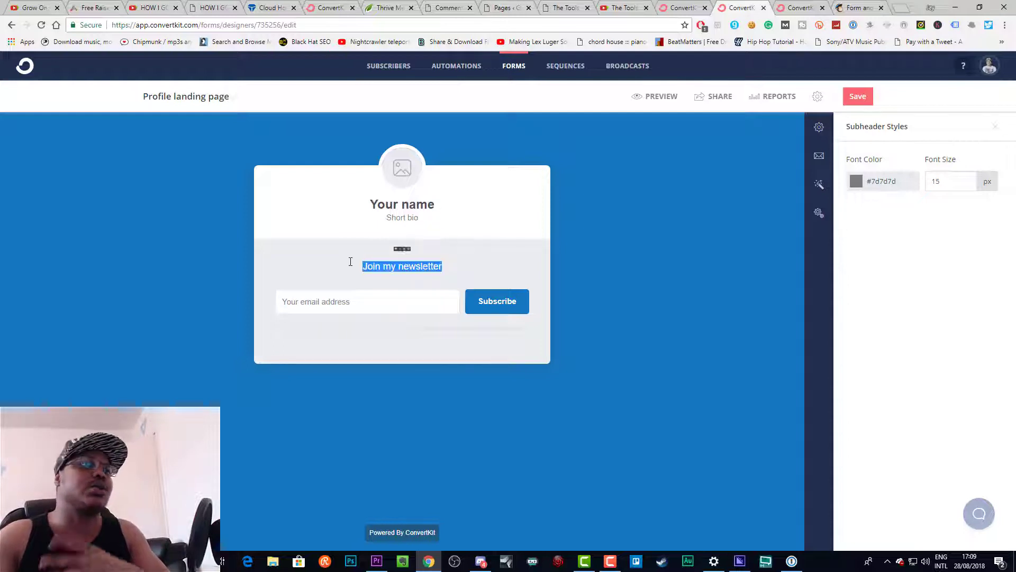
{"action": "left_click_drag", "start_coordinate": [431, 204], "coordinate": [346, 203]}
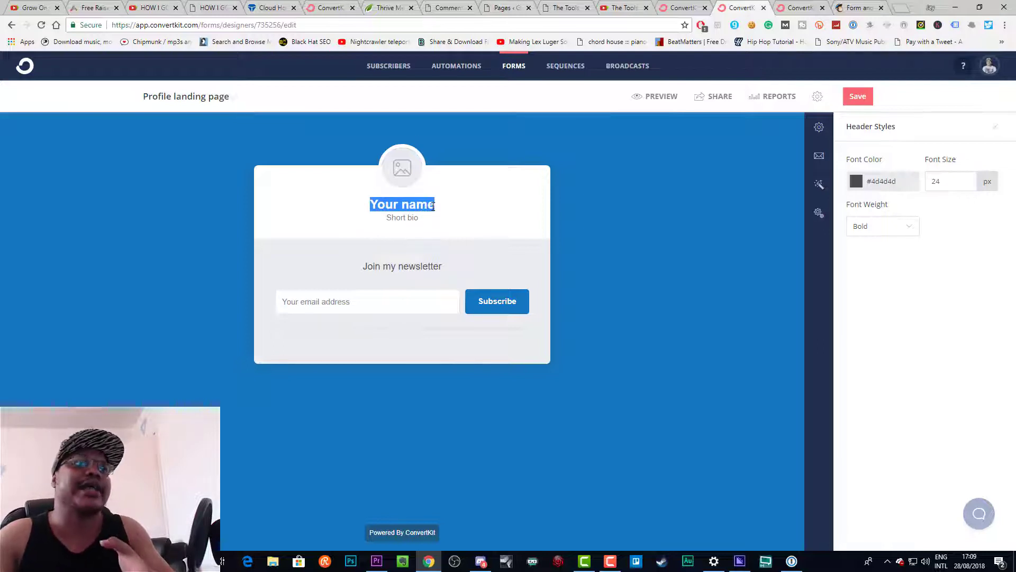
{"action": "left_click_drag", "start_coordinate": [443, 267], "coordinate": [362, 266]}
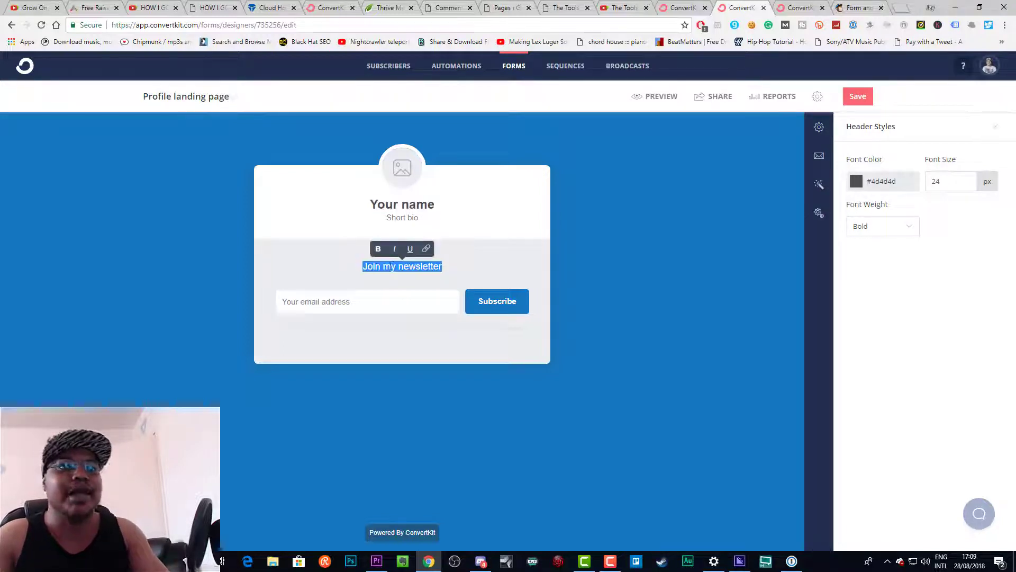
{"action": "left_click", "coordinate": [435, 205]}
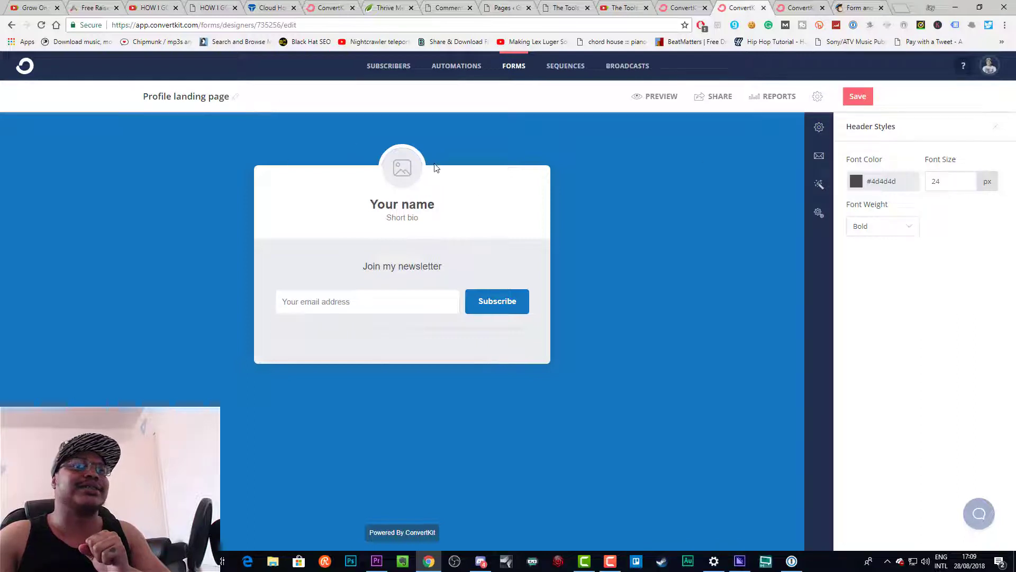
{"action": "left_click", "coordinate": [405, 170]}
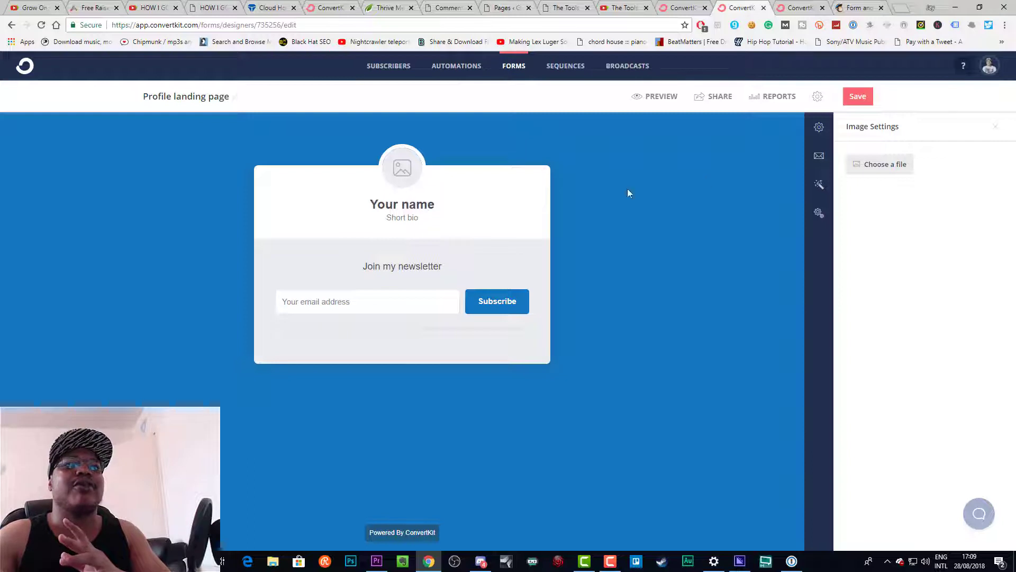
Step: Review the landing page's general, incentive email and style settings, then browse the template library and choose Profile again
{"action": "left_click", "coordinate": [819, 127]}
{"action": "left_click", "coordinate": [824, 159]}
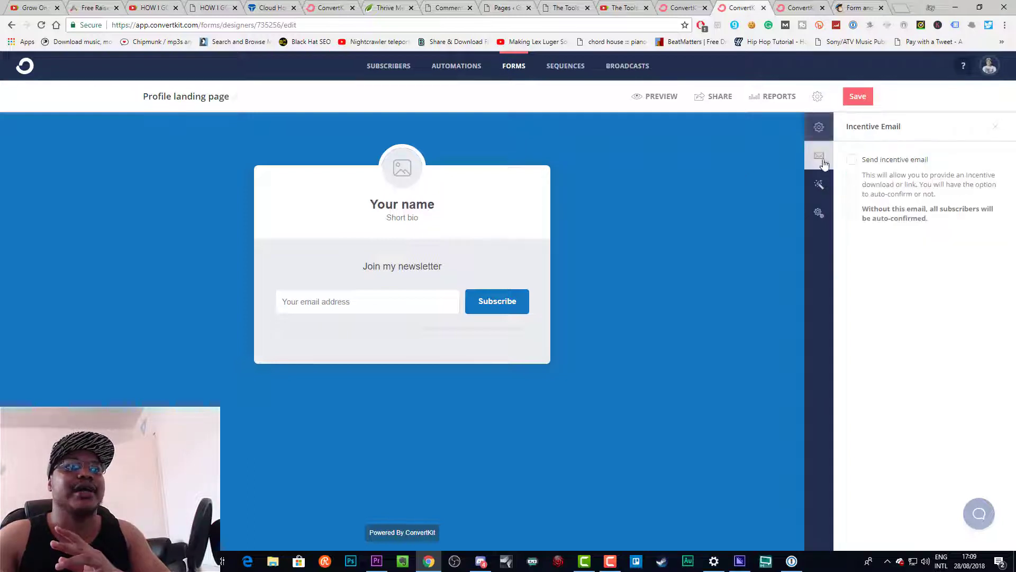
{"action": "left_click", "coordinate": [819, 184]}
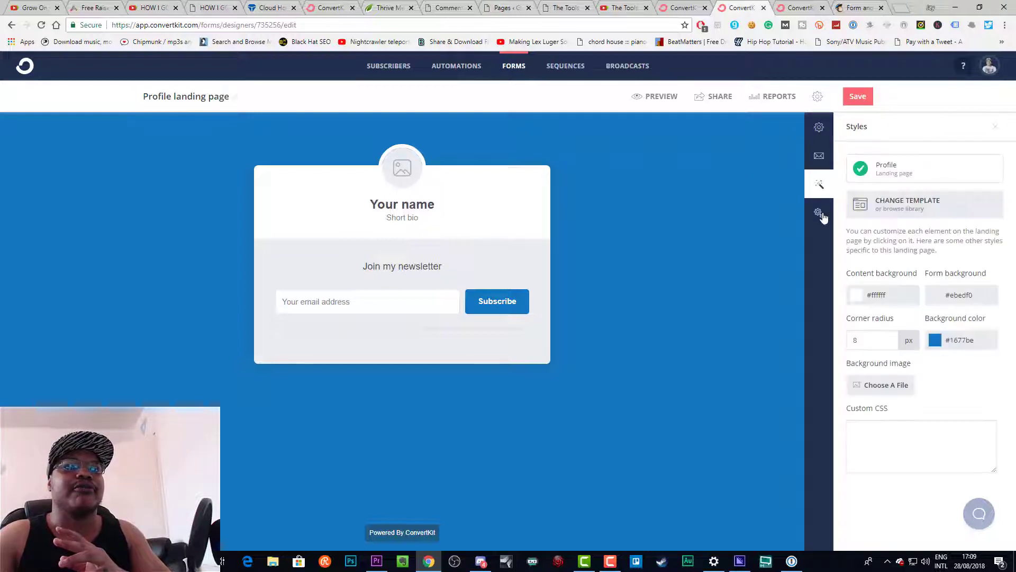
{"action": "left_click", "coordinate": [909, 206]}
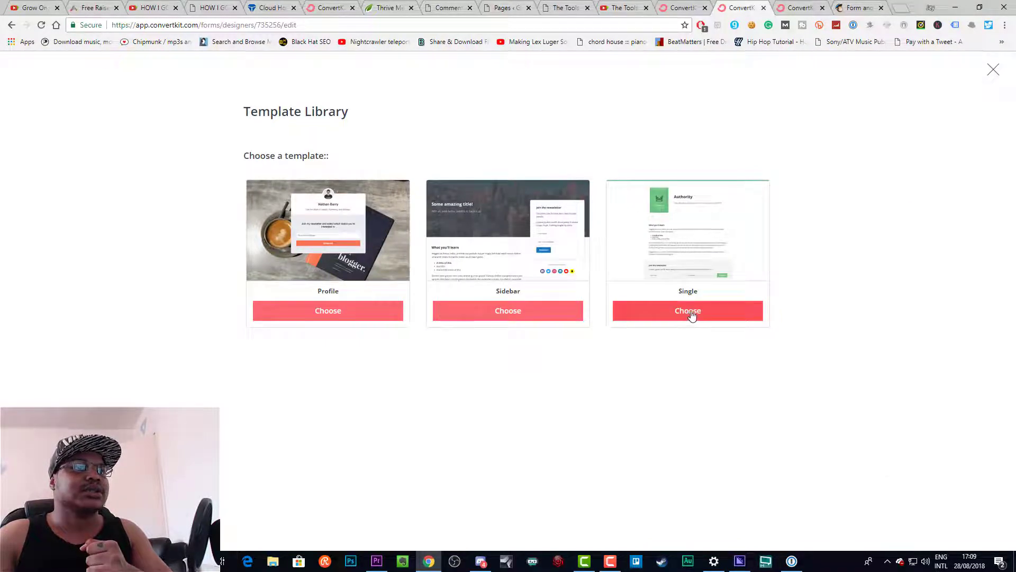
{"action": "left_click", "coordinate": [359, 318]}
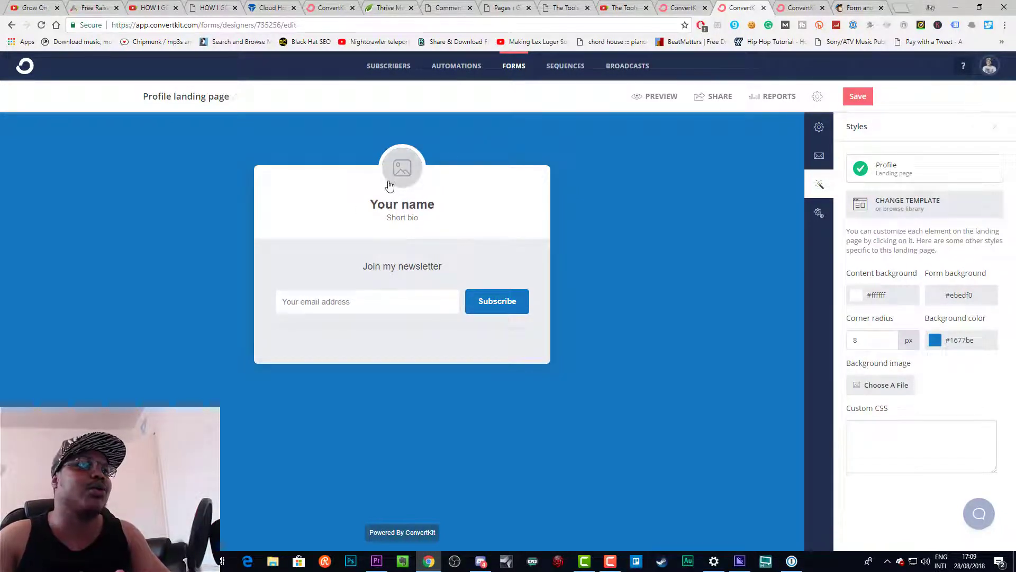
Step: Replace the "Your name" heading with "Subscribe to get instant access to the tools I use for my YouTube channel."
{"action": "left_click", "coordinate": [415, 204]}
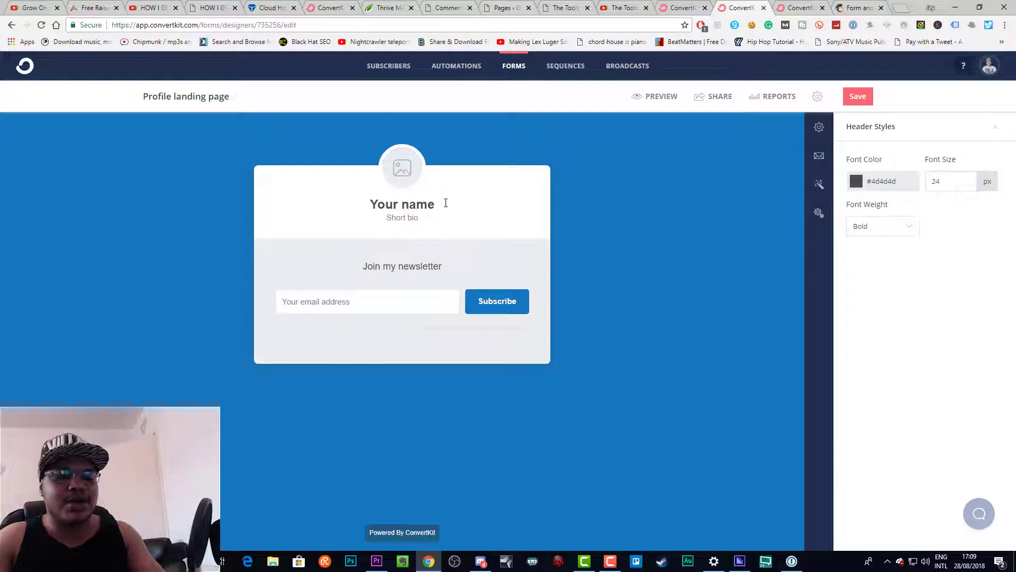
{"action": "left_click_drag", "start_coordinate": [447, 203], "coordinate": [334, 204]}
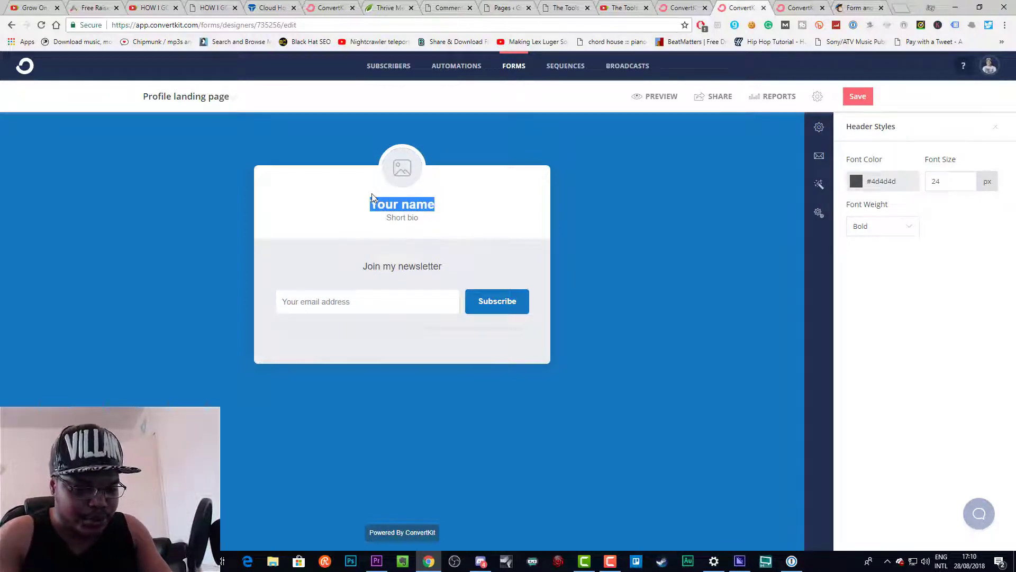
{"action": "type", "text": "Subscribe to get"}
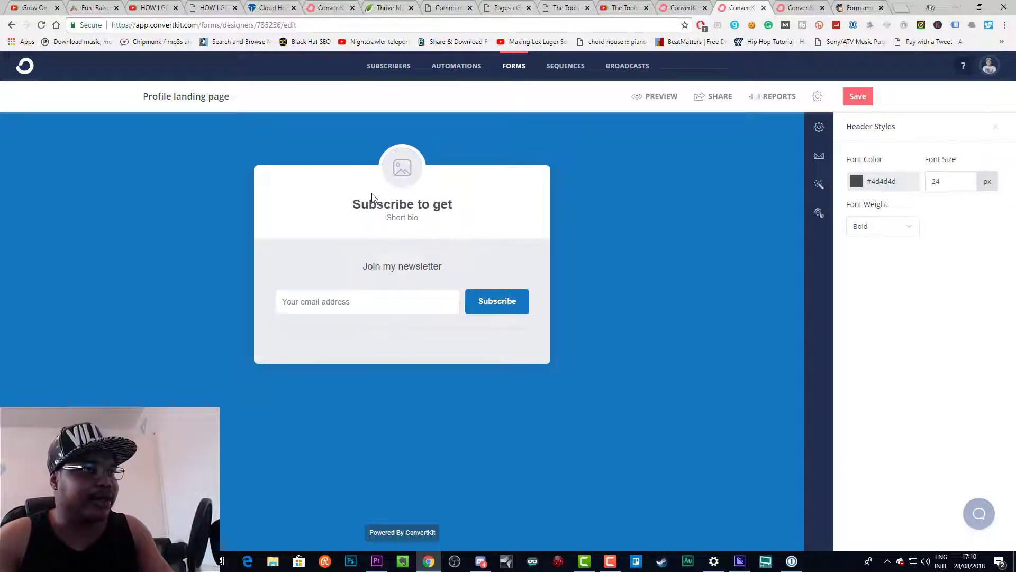
{"action": "key", "text": "BackSpace"}
{"action": "key", "text": "BackSpace"}
{"action": "type", "text": "et my list "}
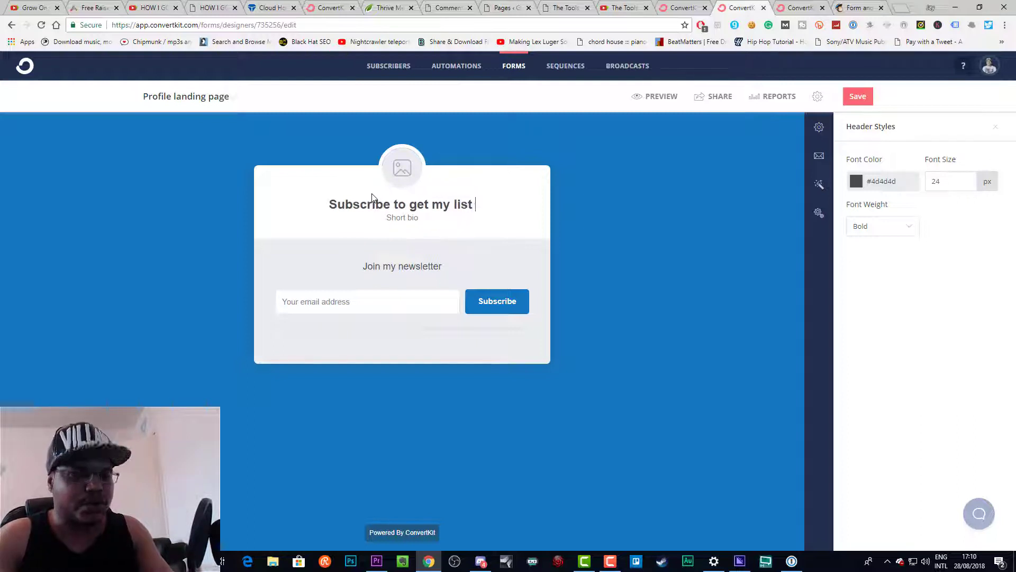
{"action": "type", "text": "of"}
{"action": "key", "text": "BackSpace"}
{"action": "key", "text": "BackSpace"}
{"action": "key", "text": "BackSpace"}
{"action": "key", "text": "BackSpace"}
{"action": "key", "text": "BackSpace"}
{"action": "key", "text": "BackSpace"}
{"action": "key", "text": "BackSpace"}
{"action": "key", "text": "BackSpace"}
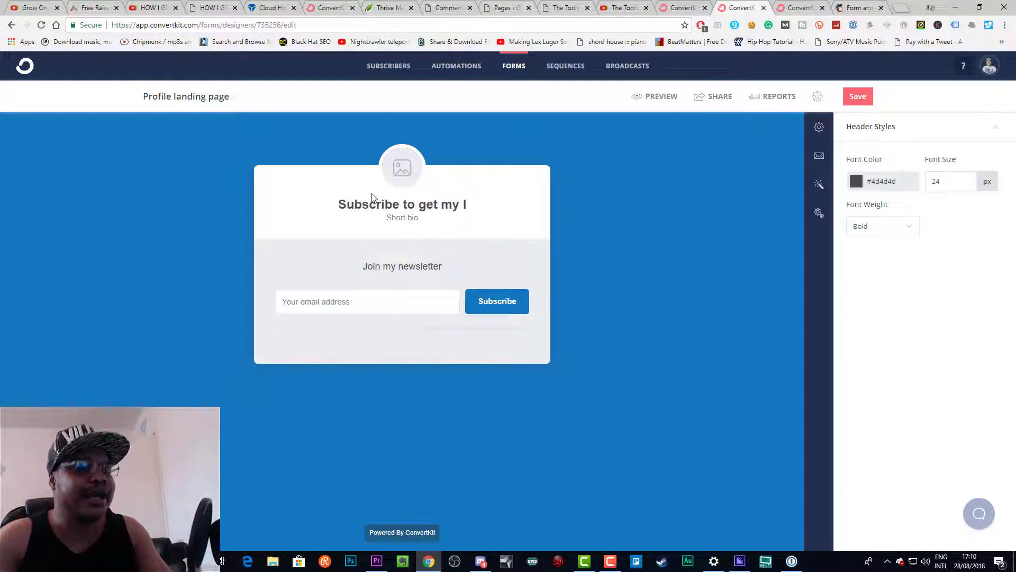
{"action": "key", "text": "BackSpace"}
{"action": "key", "text": "BackSpace"}
{"action": "type", "text": "instant"}
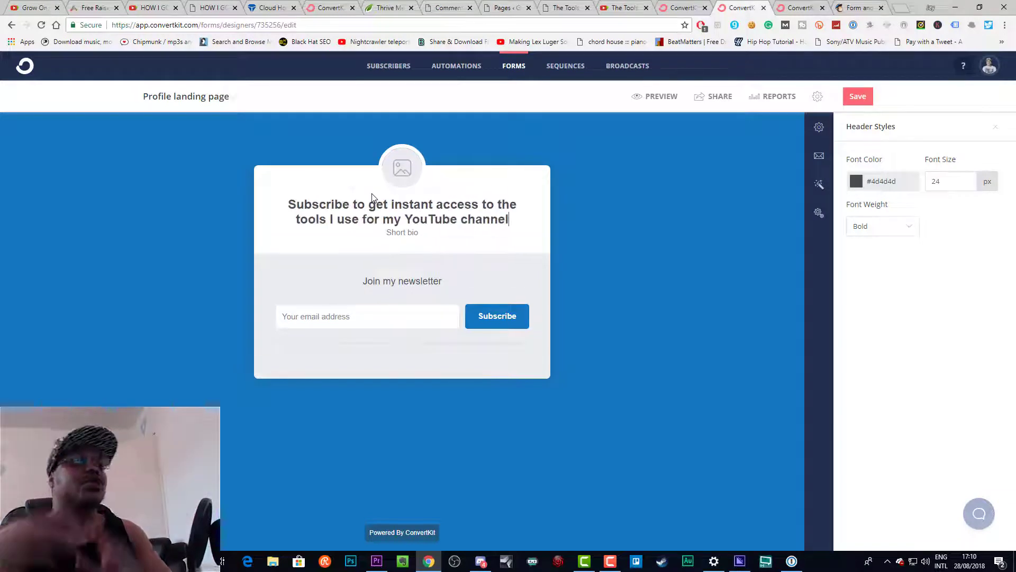
{"action": "type", "text": "."}
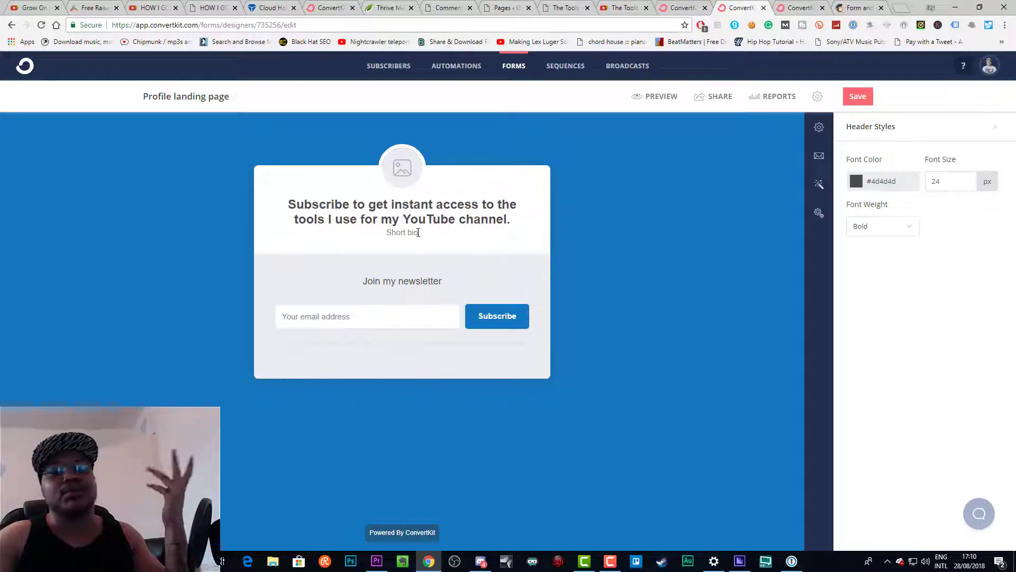
Step: Replace the "Join my newsletter" text above the email field with "Get instant access"
{"action": "left_click_drag", "start_coordinate": [418, 233], "coordinate": [359, 234]}
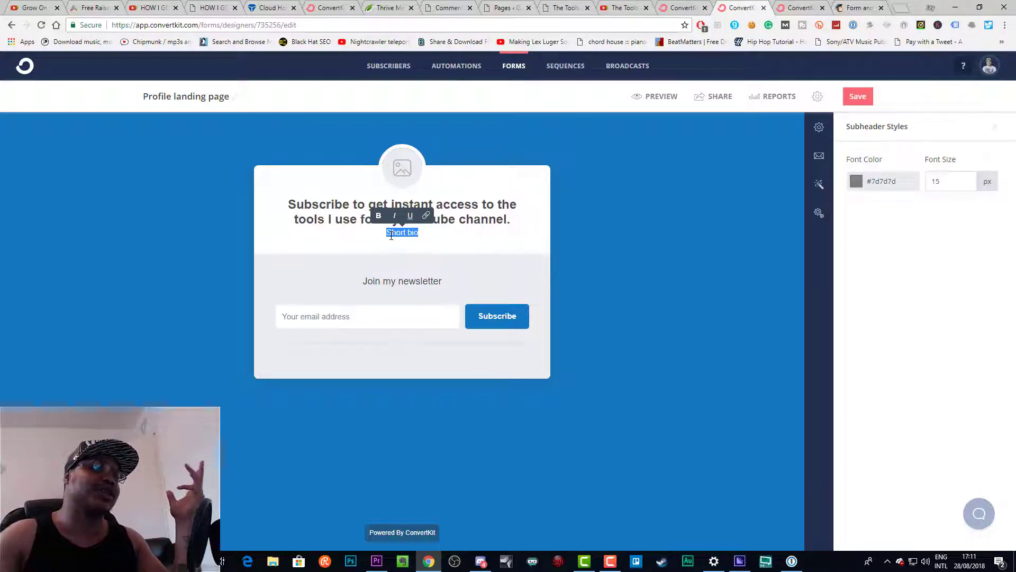
{"action": "left_click", "coordinate": [422, 281]}
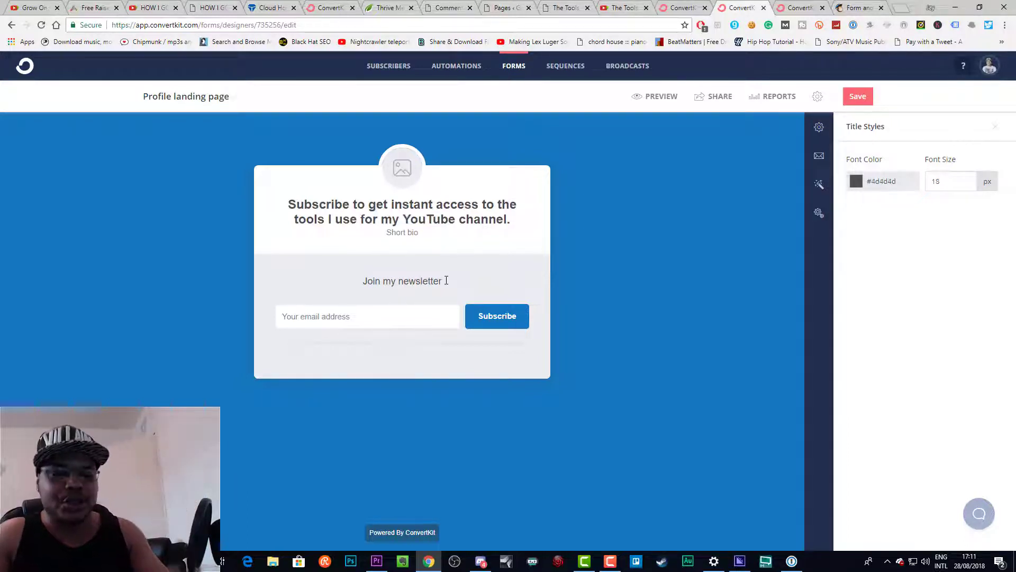
{"action": "left_click_drag", "start_coordinate": [446, 281], "coordinate": [353, 282]}
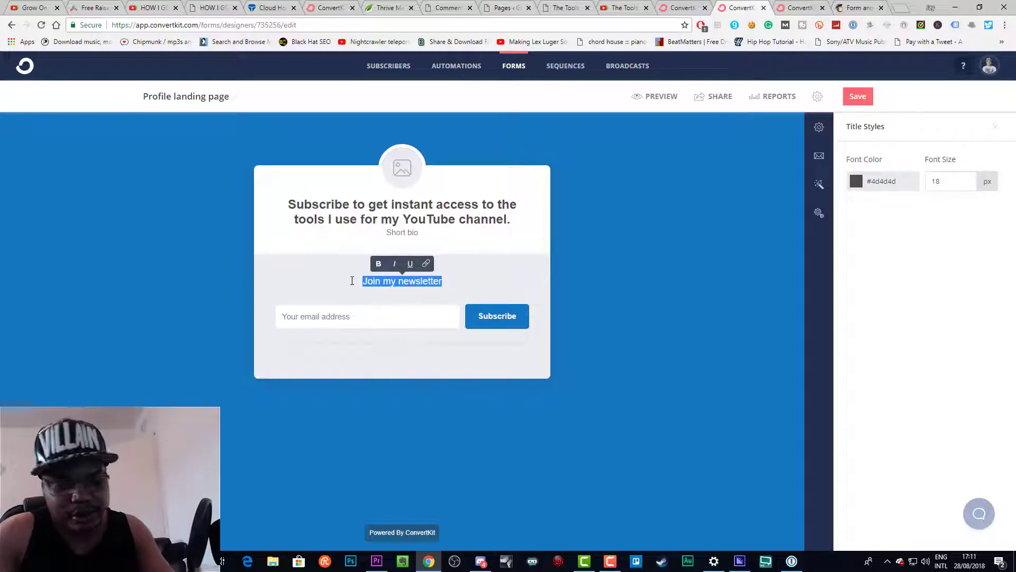
{"action": "key", "text": "BackSpace"}
{"action": "type", "text": "Get"}
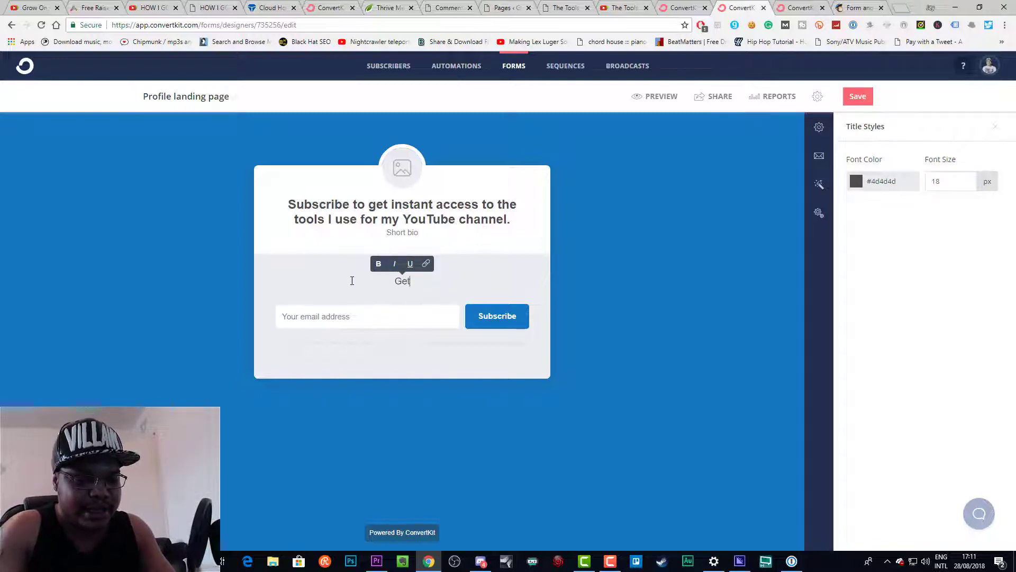
{"action": "type", "text": " instant"}
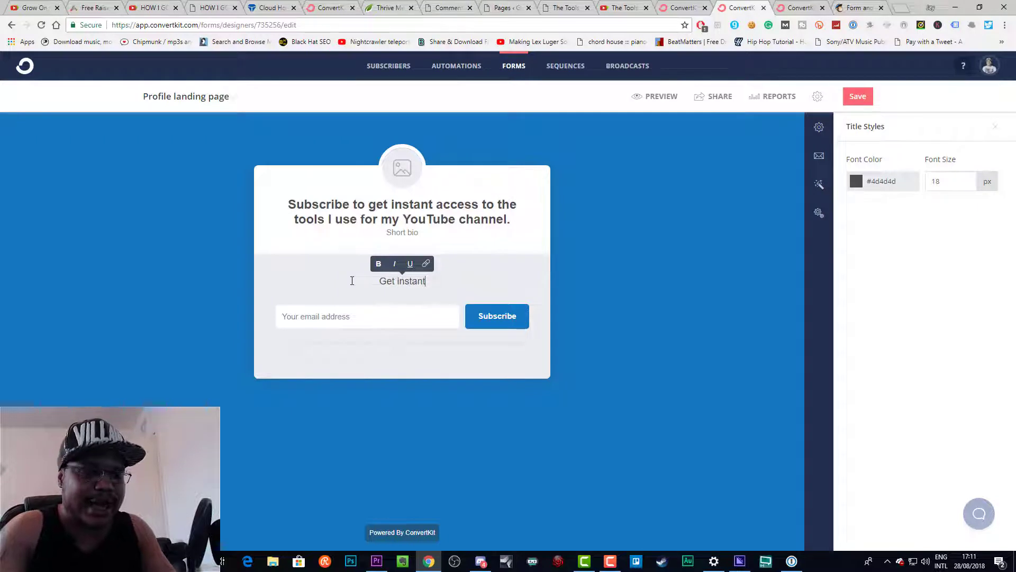
{"action": "type", "text": " access"}
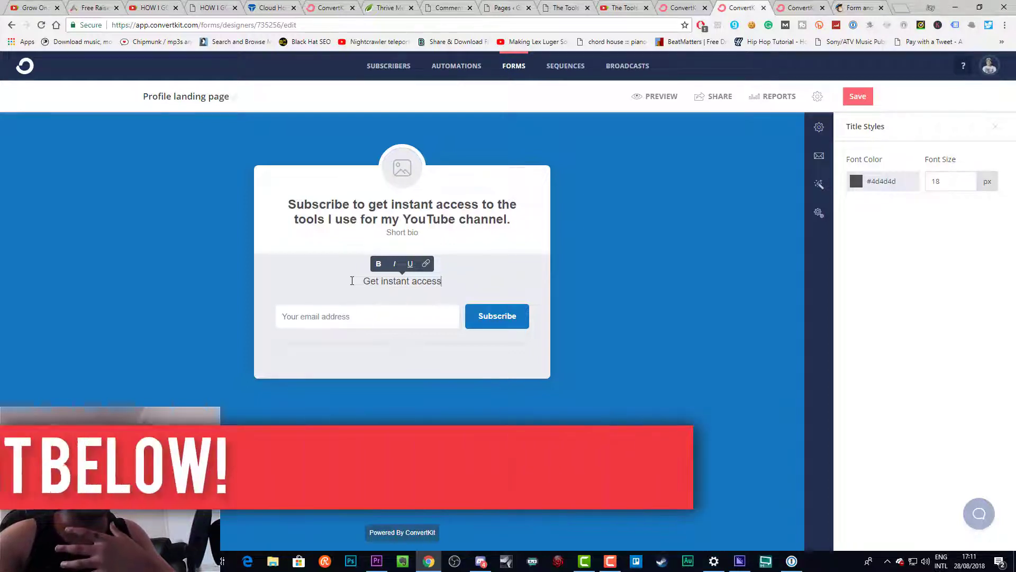
{"action": "left_click", "coordinate": [605, 273]}
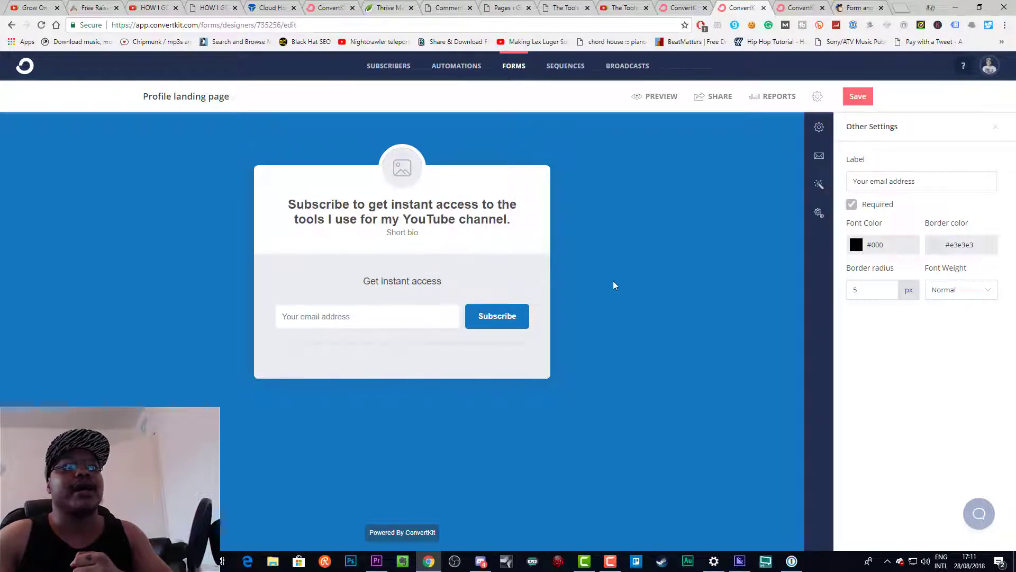
Step: Check the landing page's after-subscription settings and enable sending an incentive email to new subscribers
{"action": "left_click", "coordinate": [816, 129]}
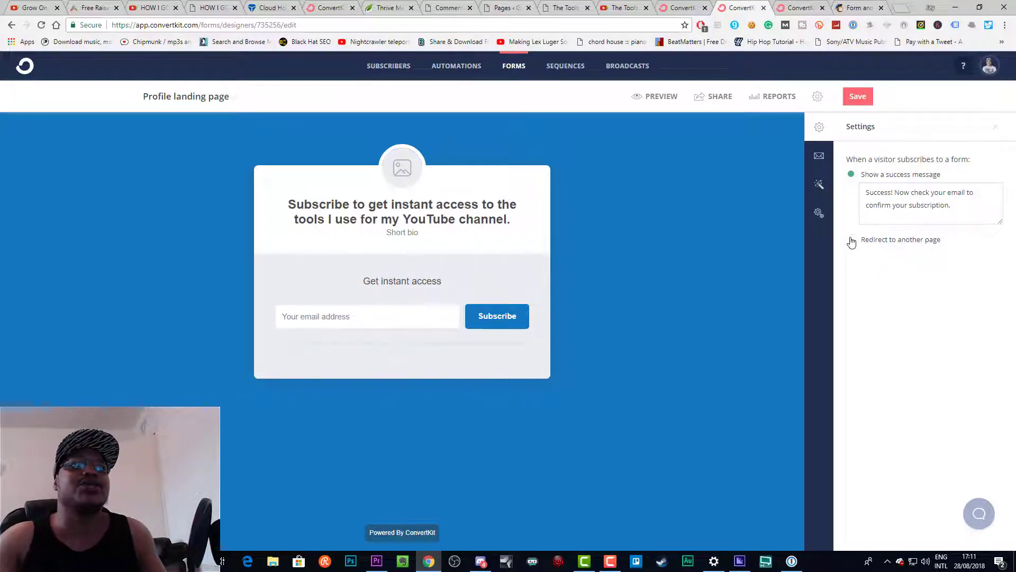
{"action": "left_click", "coordinate": [820, 156]}
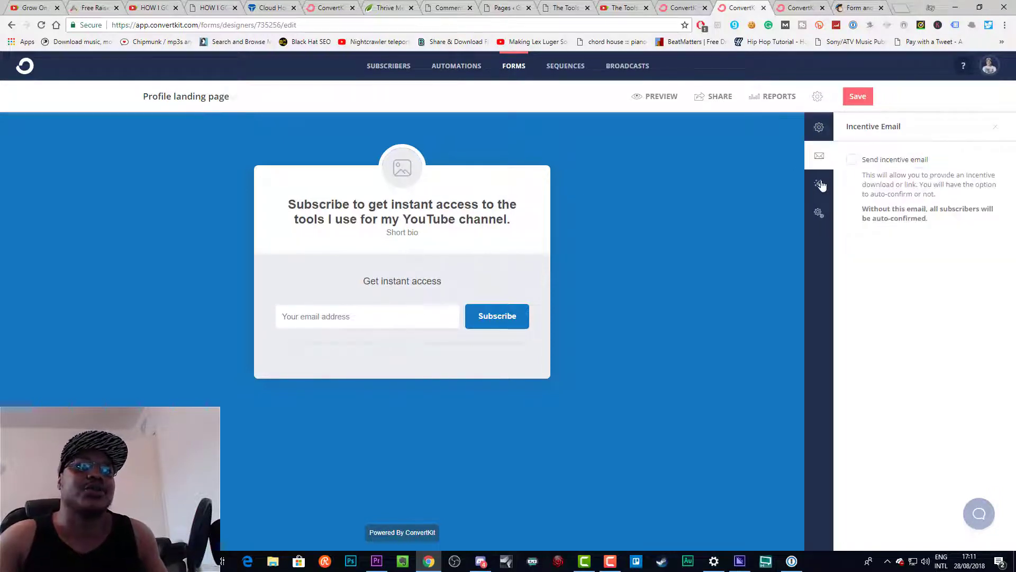
{"action": "left_click", "coordinate": [852, 160]}
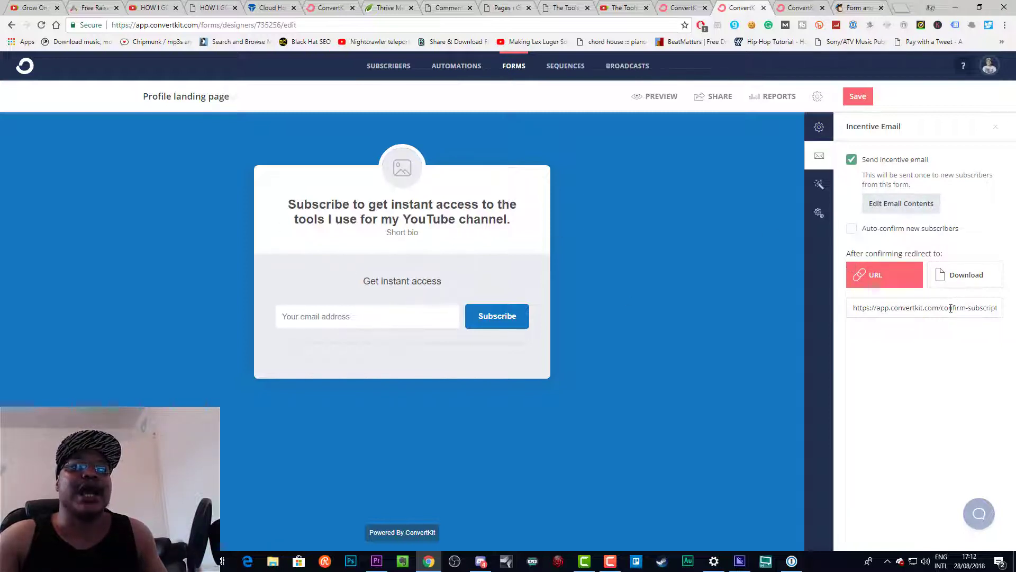
Step: Switch the incentive email's after-confirmation redirect from a URL to a file download, then browse for a file without choosing one
{"action": "left_click_drag", "start_coordinate": [945, 308], "coordinate": [852, 307]}
{"action": "left_click", "coordinate": [868, 307]}
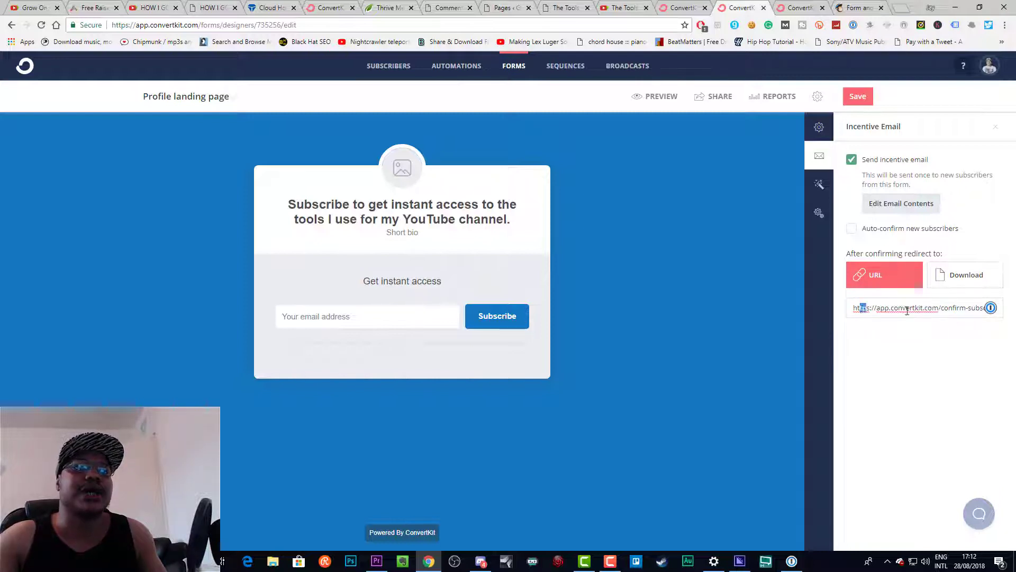
{"action": "key", "text": "ctrl+a"}
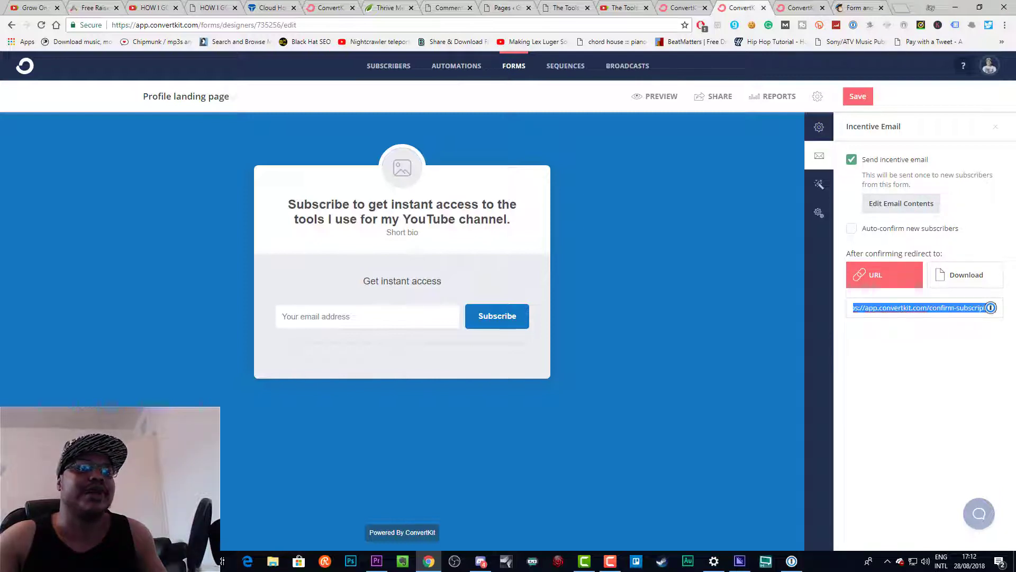
{"action": "left_click", "coordinate": [966, 273]}
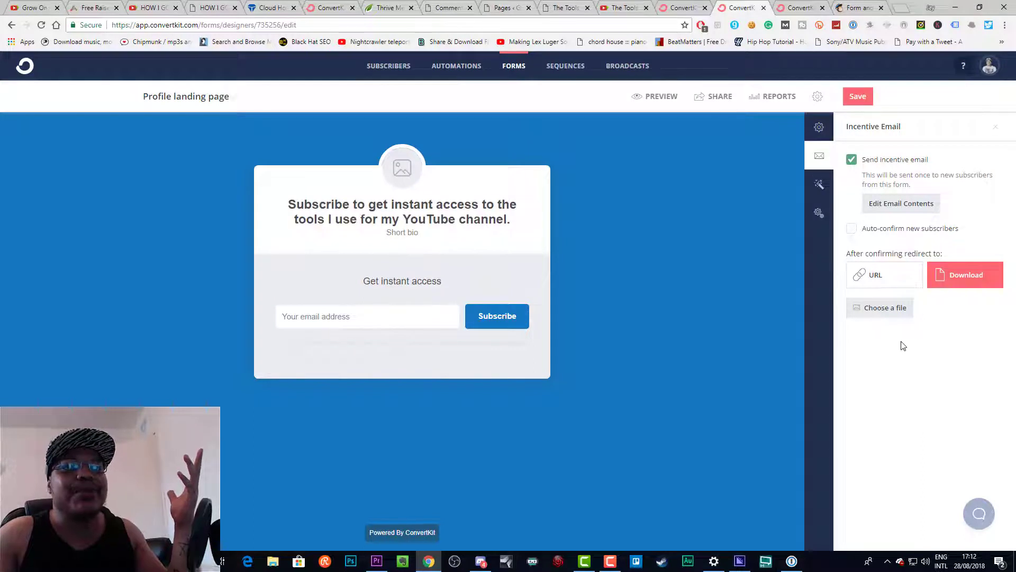
{"action": "left_click", "coordinate": [884, 317]}
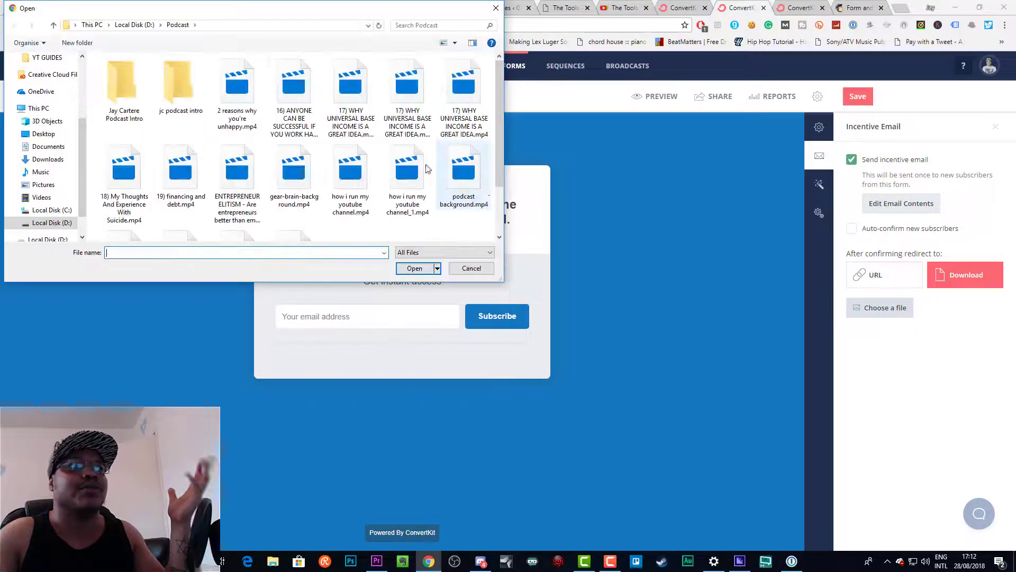
{"action": "left_click", "coordinate": [237, 90]}
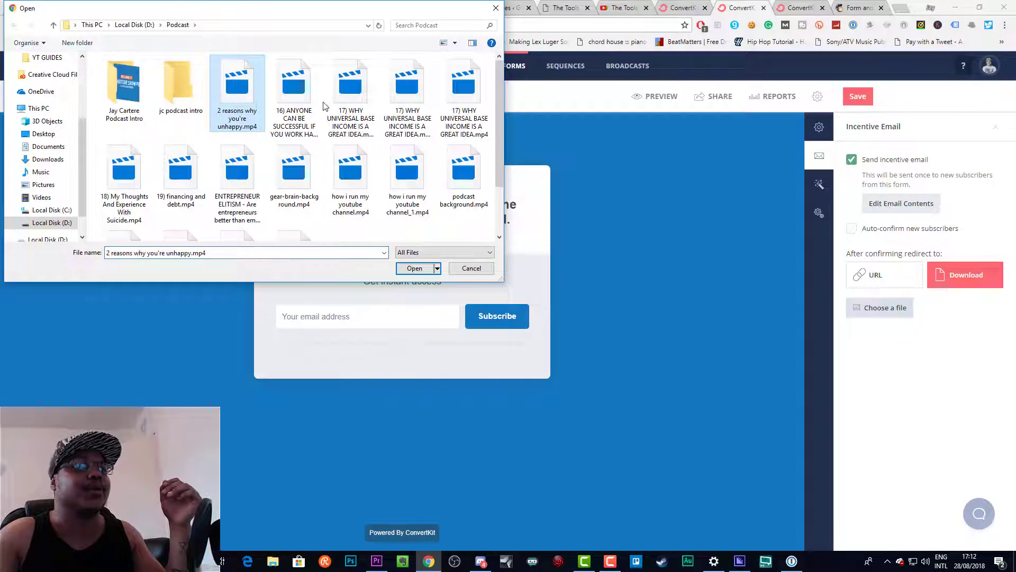
{"action": "left_click", "coordinate": [474, 268]}
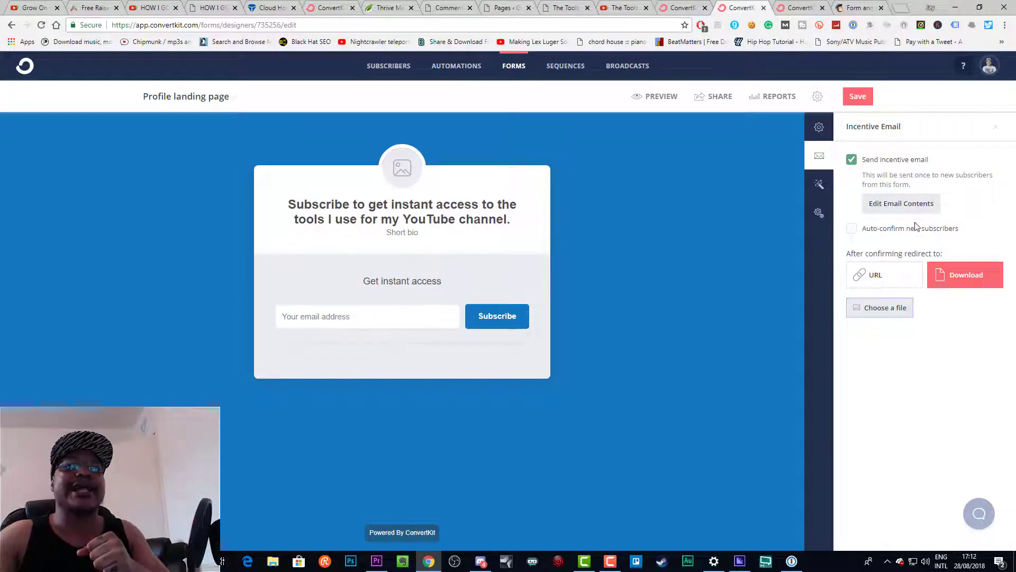
Step: Edit the incentive email's contents, changing the confirmation button text to "Confirm subscription", and return to the landing page editor
{"action": "left_click", "coordinate": [900, 204]}
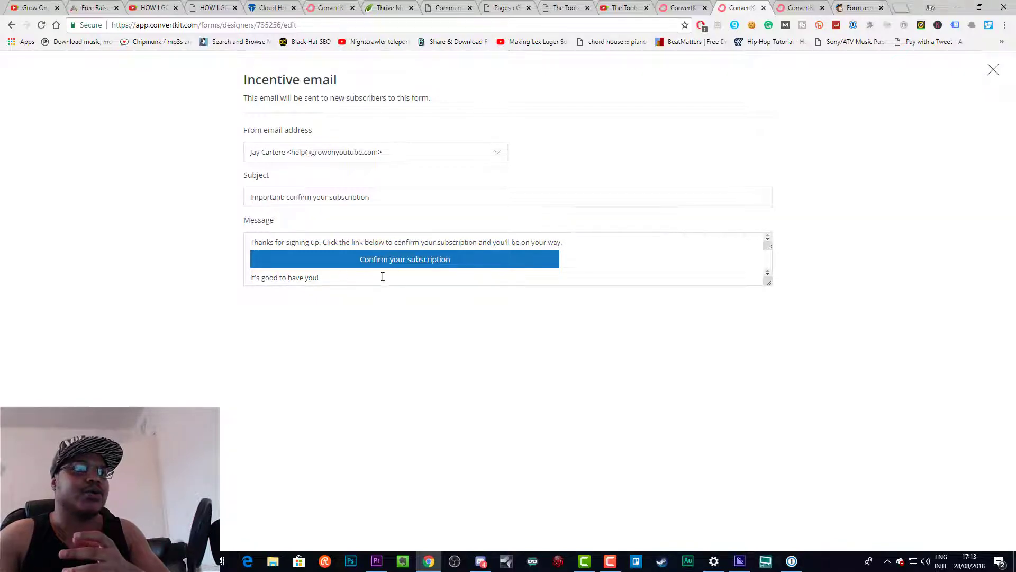
{"action": "left_click_drag", "start_coordinate": [445, 260], "coordinate": [376, 260]}
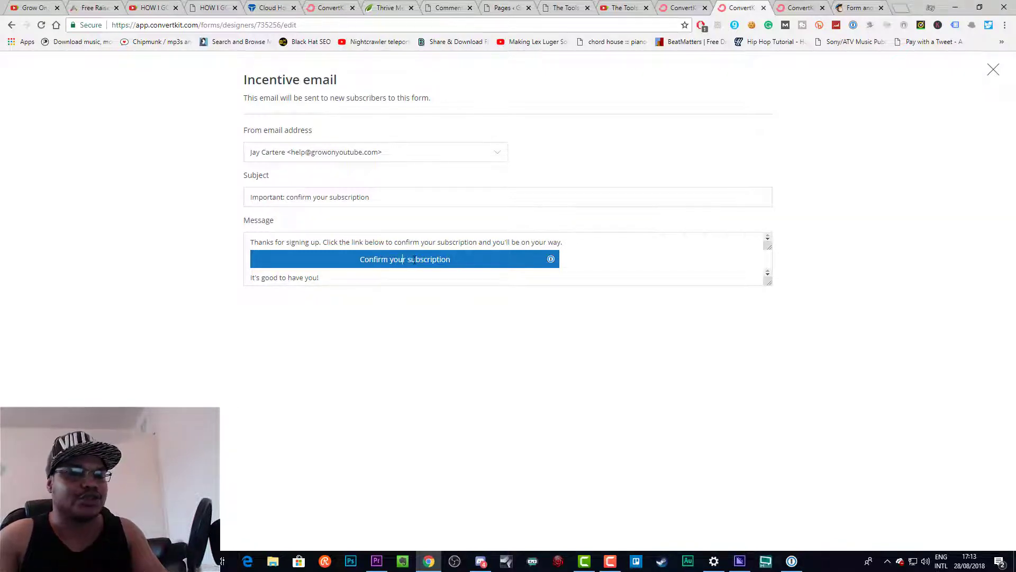
{"action": "type", "text": "fff"}
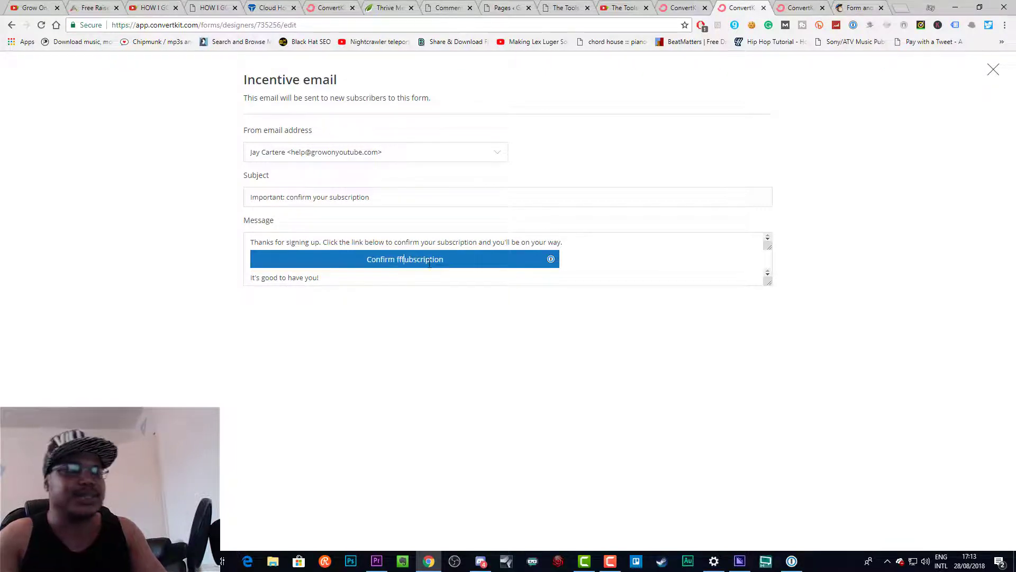
{"action": "key", "text": "BackSpace"}
{"action": "key", "text": "BackSpace"}
{"action": "key", "text": "BackSpace"}
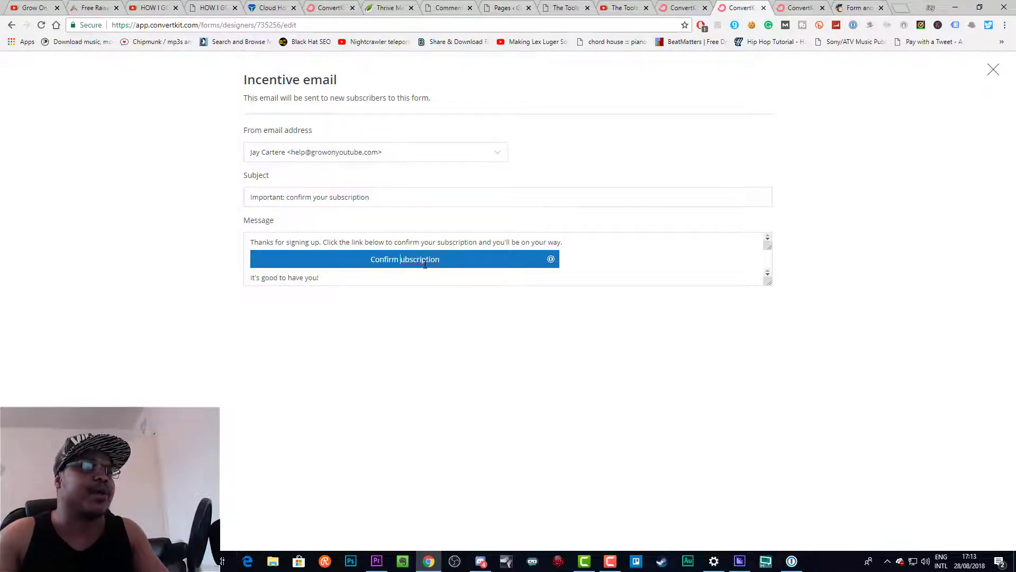
{"action": "type", "text": "s"}
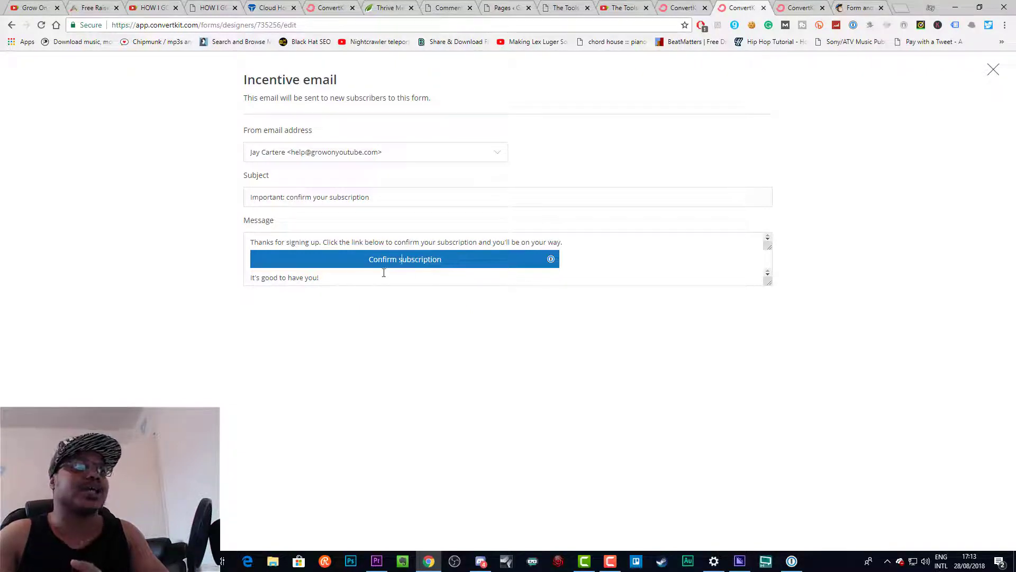
{"action": "left_click_drag", "start_coordinate": [568, 240], "coordinate": [270, 241]}
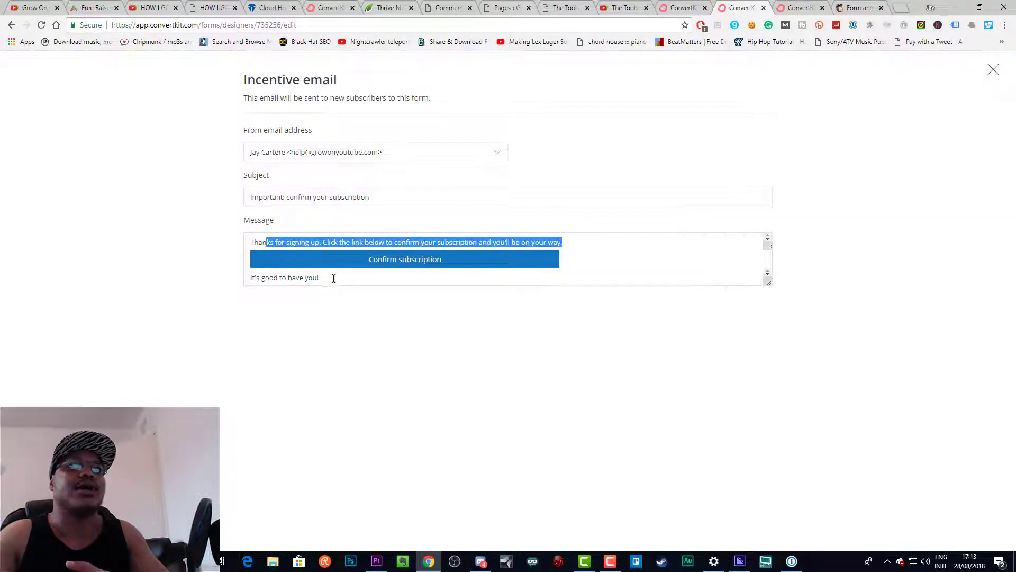
{"action": "left_click_drag", "start_coordinate": [334, 278], "coordinate": [235, 282]}
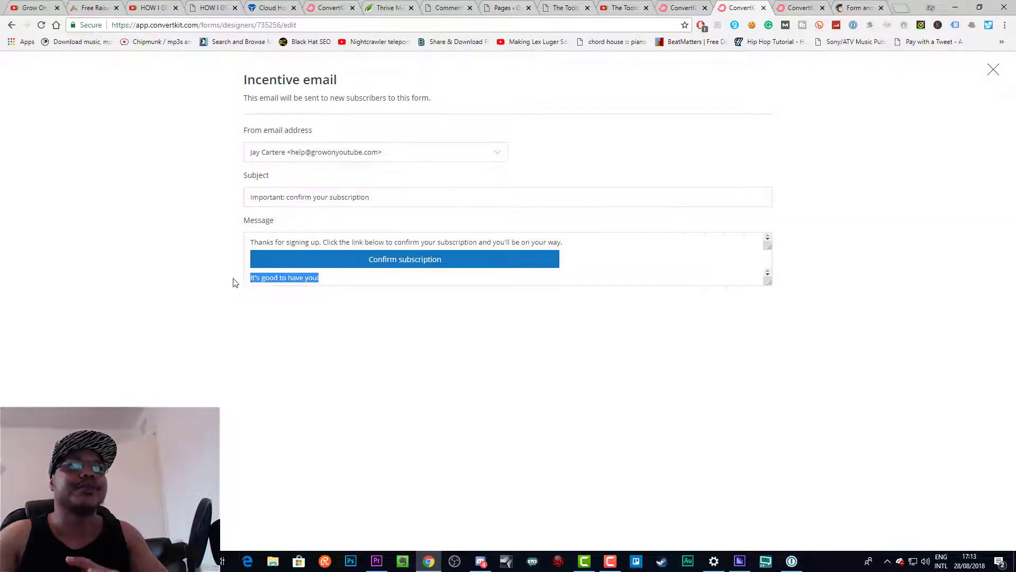
{"action": "left_click", "coordinate": [993, 71]}
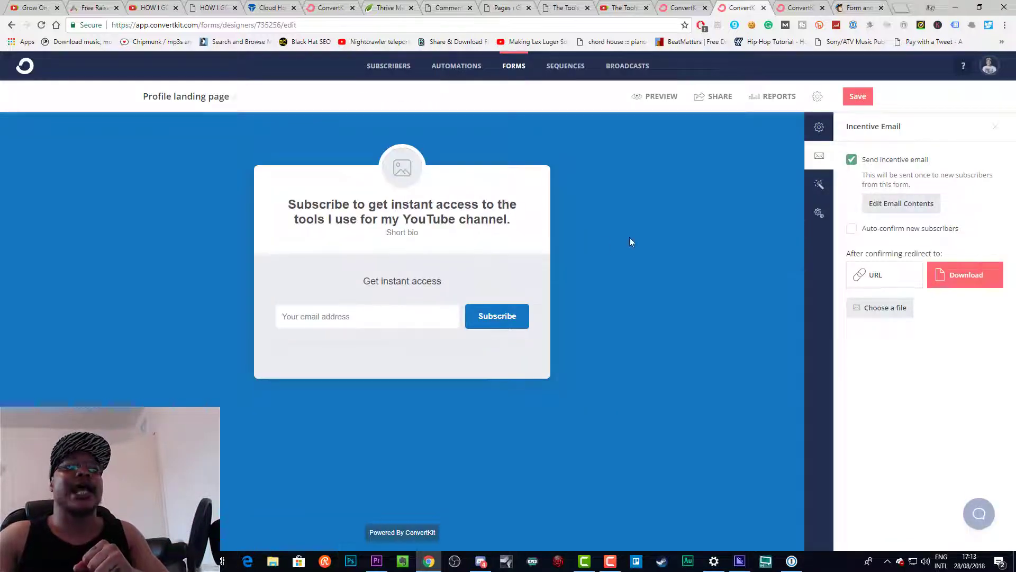
Step: Set the landing page's content background color to #ff0000 and its form background color to #fdfdfd
{"action": "left_click", "coordinate": [822, 187]}
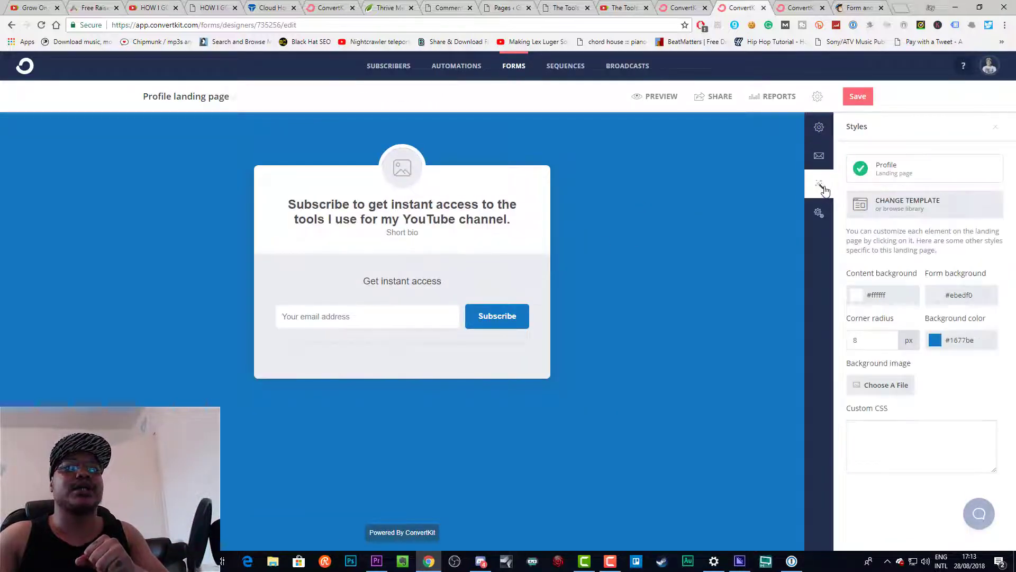
{"action": "left_click", "coordinate": [857, 298]}
{"action": "left_click_drag", "start_coordinate": [888, 339], "coordinate": [876, 313]}
{"action": "left_click", "coordinate": [975, 298]}
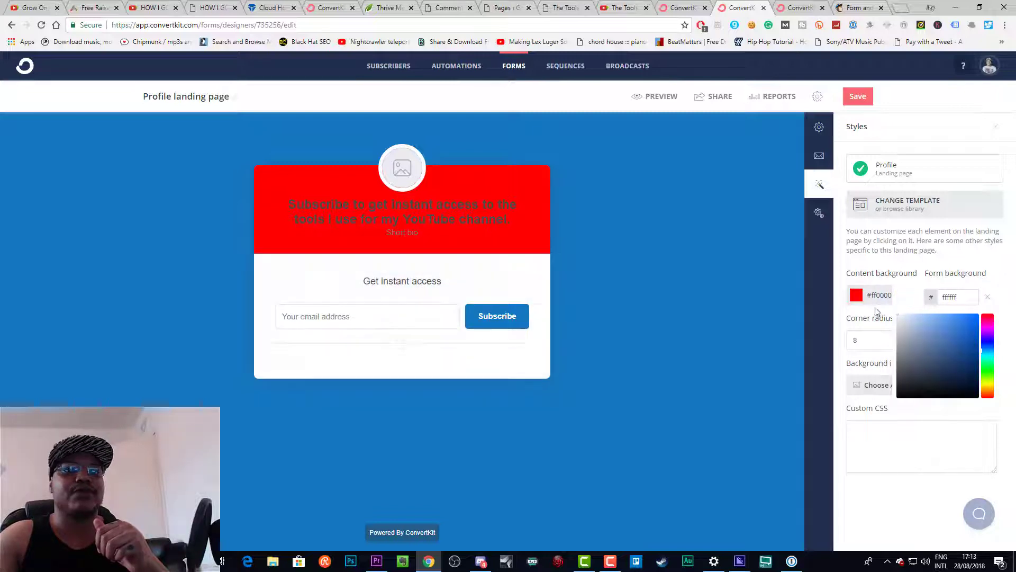
{"action": "left_click", "coordinate": [879, 365]}
{"action": "left_click", "coordinate": [884, 385]}
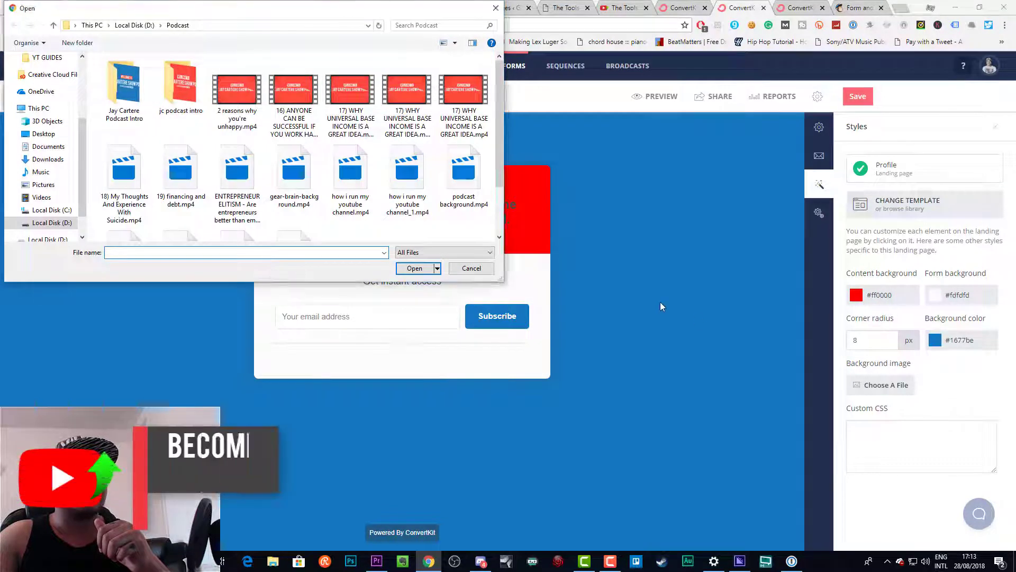
{"action": "left_click", "coordinate": [482, 270]}
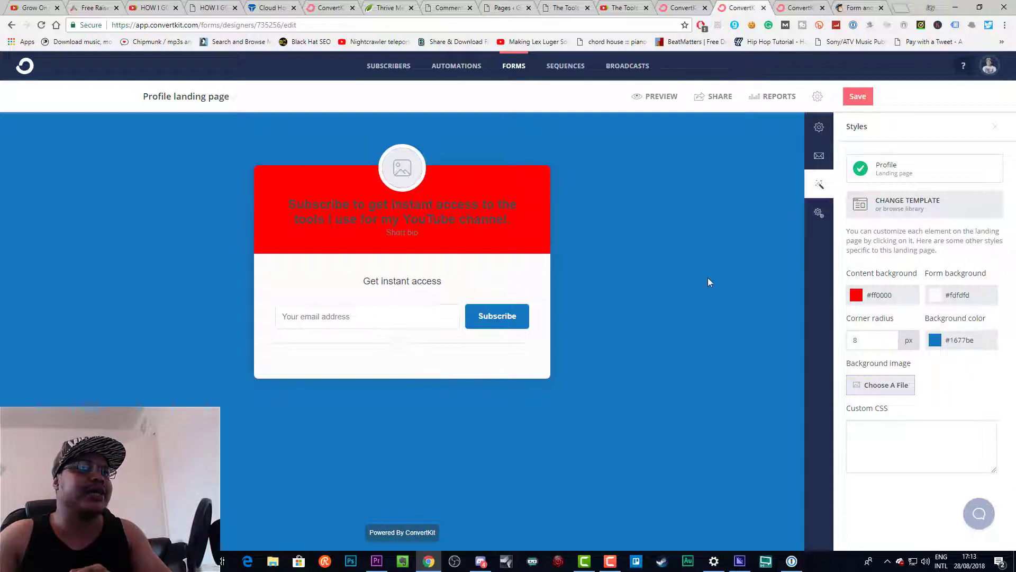
Step: Set the font color of the "Subscribe to get instant access" heading to white, #ffffff
{"action": "left_click", "coordinate": [432, 227]}
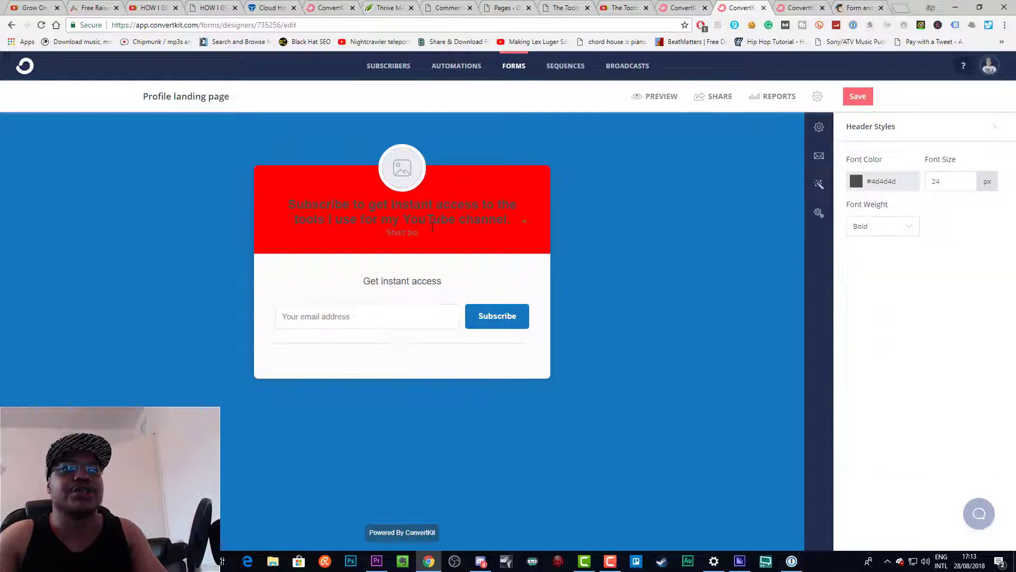
{"action": "triple_click", "coordinate": [432, 230]}
{"action": "left_click", "coordinate": [857, 181]}
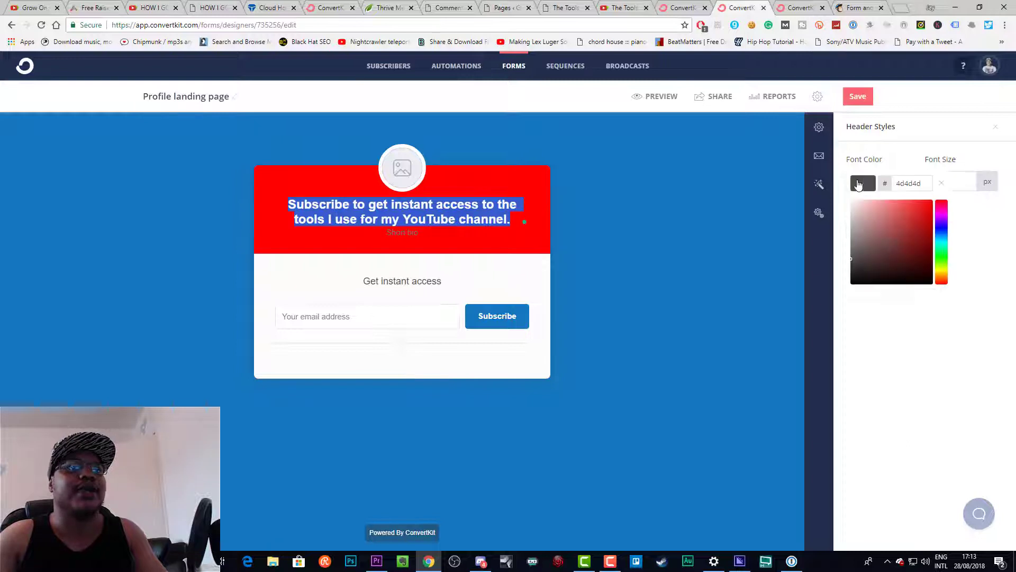
{"action": "left_click", "coordinate": [878, 313]}
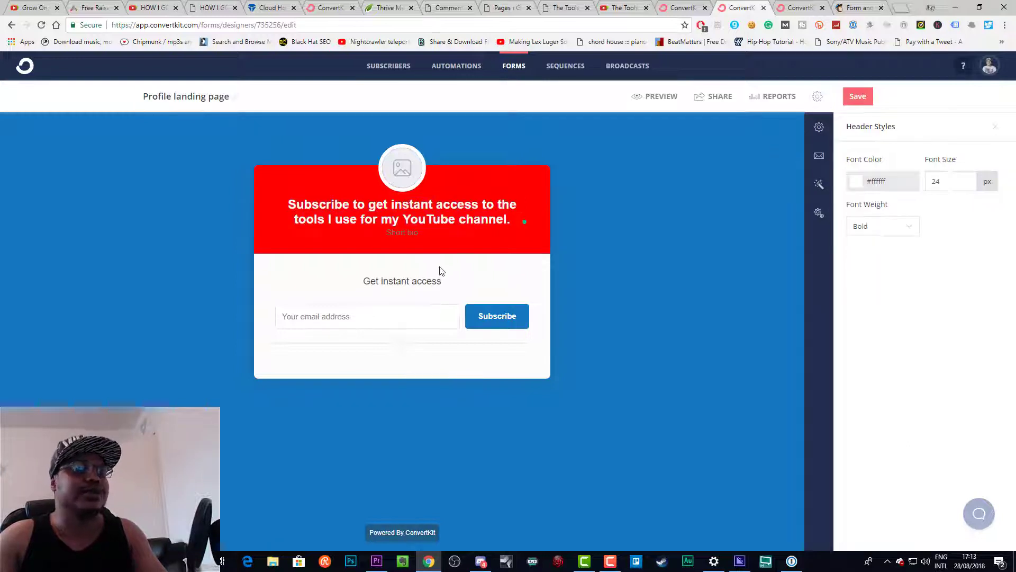
Step: Set the "Short bio" subheader's font color to white, #ffffff
{"action": "left_click", "coordinate": [493, 244]}
{"action": "triple_click", "coordinate": [491, 251]}
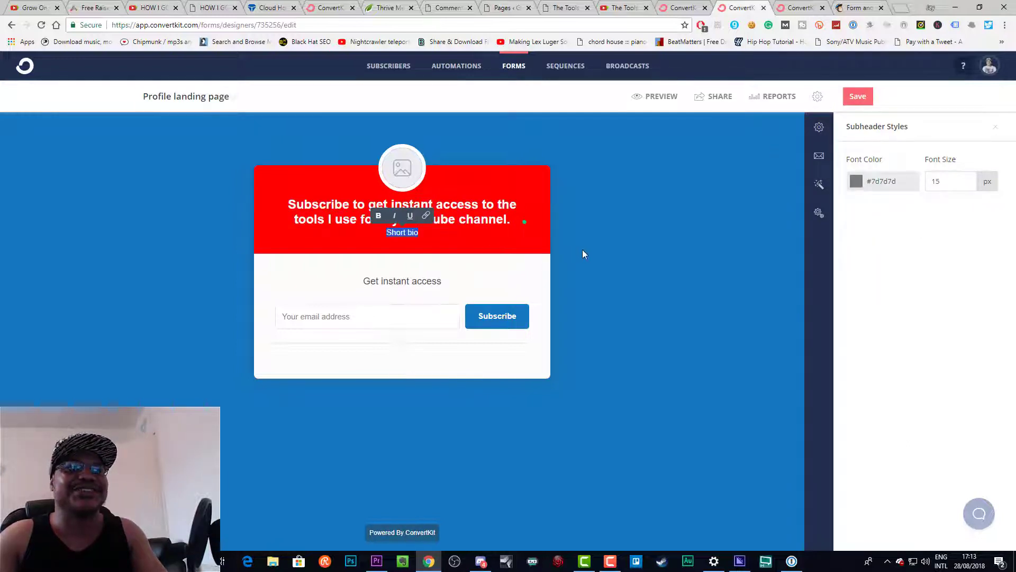
{"action": "left_click", "coordinate": [856, 184]}
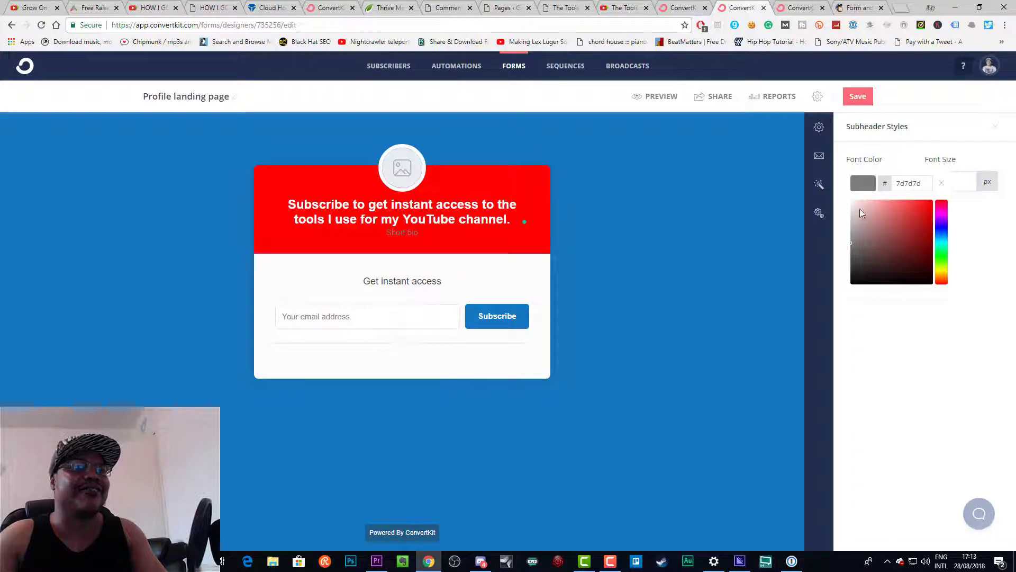
{"action": "left_click", "coordinate": [908, 344]}
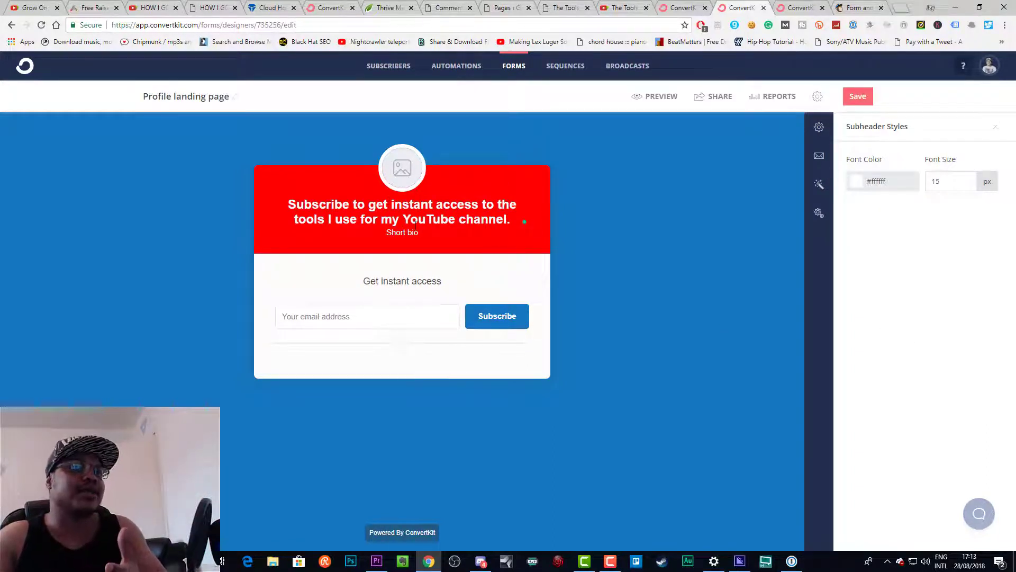
Step: Set the Subscribe button's background color to red, #ff0003
{"action": "left_click", "coordinate": [468, 313]}
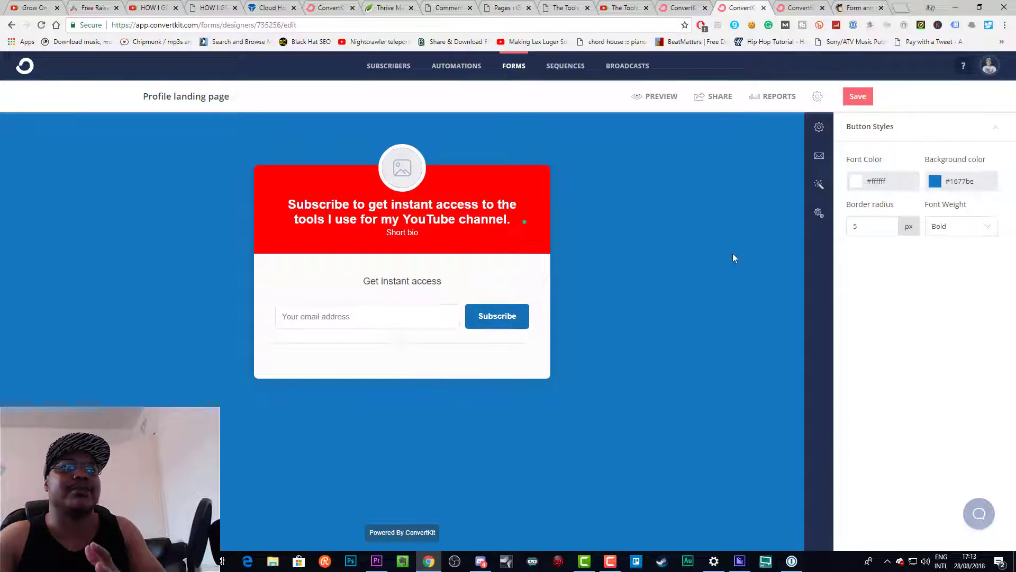
{"action": "left_click", "coordinate": [935, 181]}
{"action": "left_click", "coordinate": [988, 208]}
{"action": "left_click", "coordinate": [979, 201]}
{"action": "left_click_drag", "start_coordinate": [988, 205], "coordinate": [980, 195]}
{"action": "left_click", "coordinate": [897, 293]}
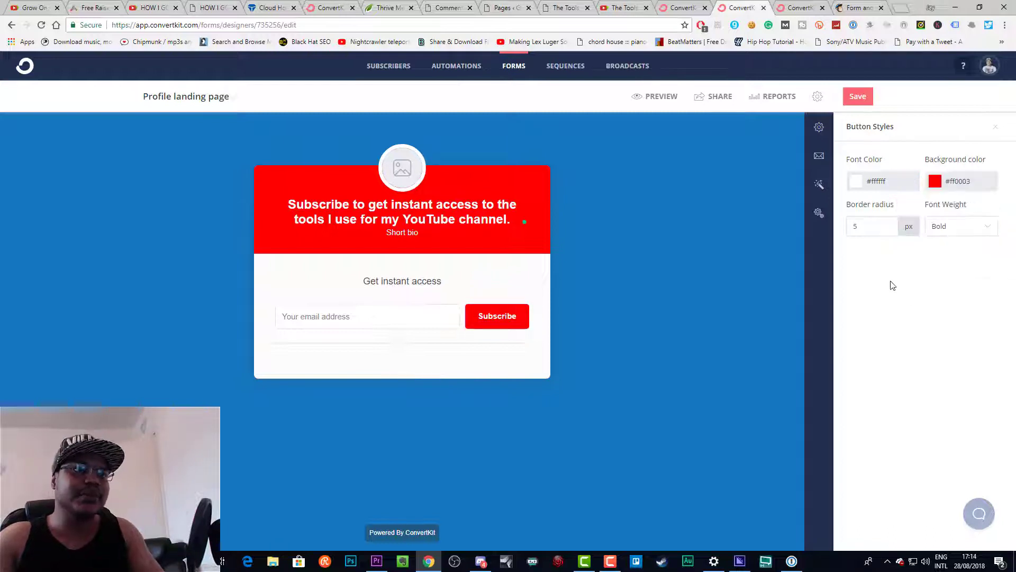
Step: Save the landing page after checking its advanced settings, and copy the hosted page link
{"action": "left_click", "coordinate": [819, 214]}
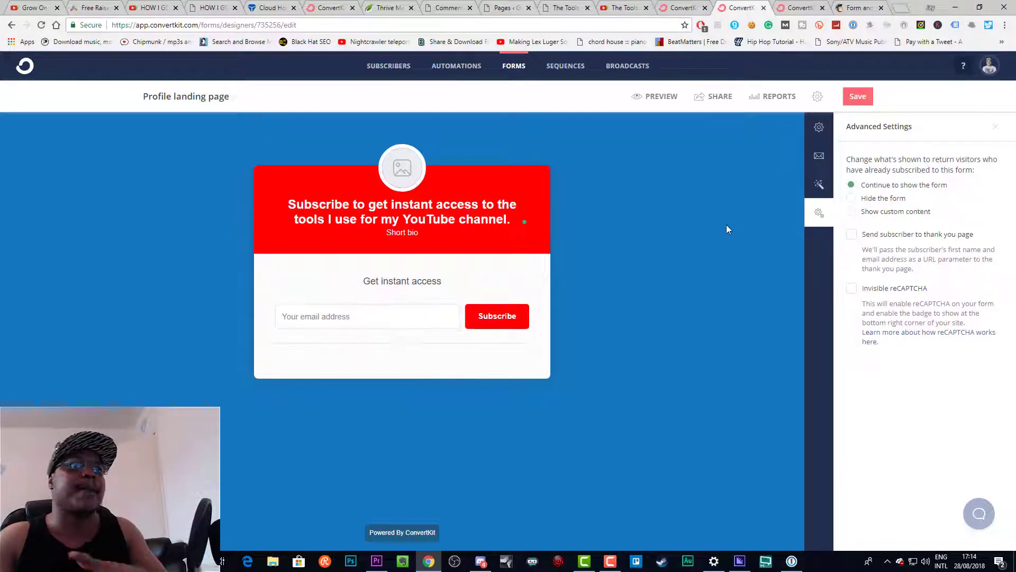
{"action": "left_click", "coordinate": [860, 98]}
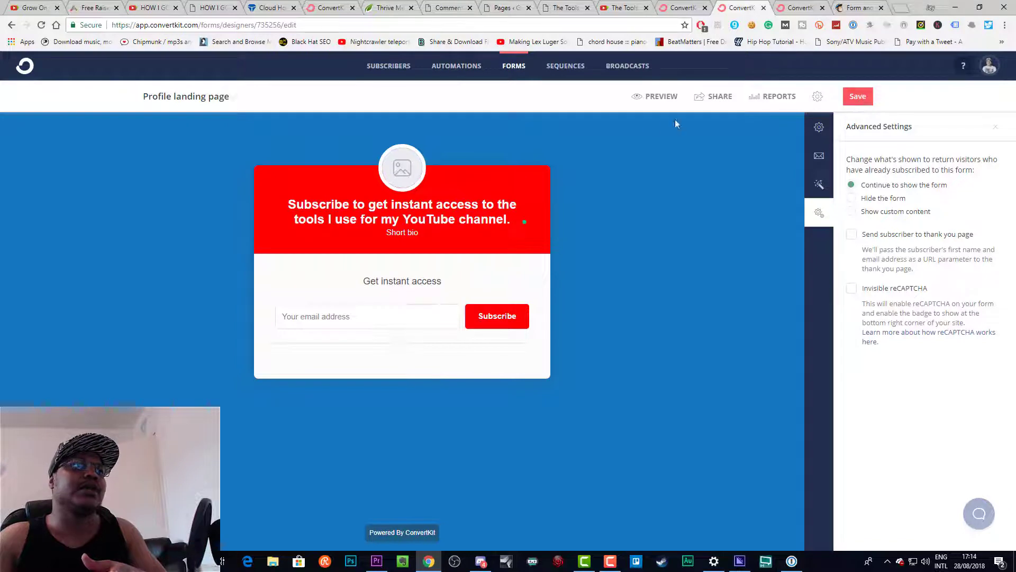
{"action": "left_click", "coordinate": [709, 102]}
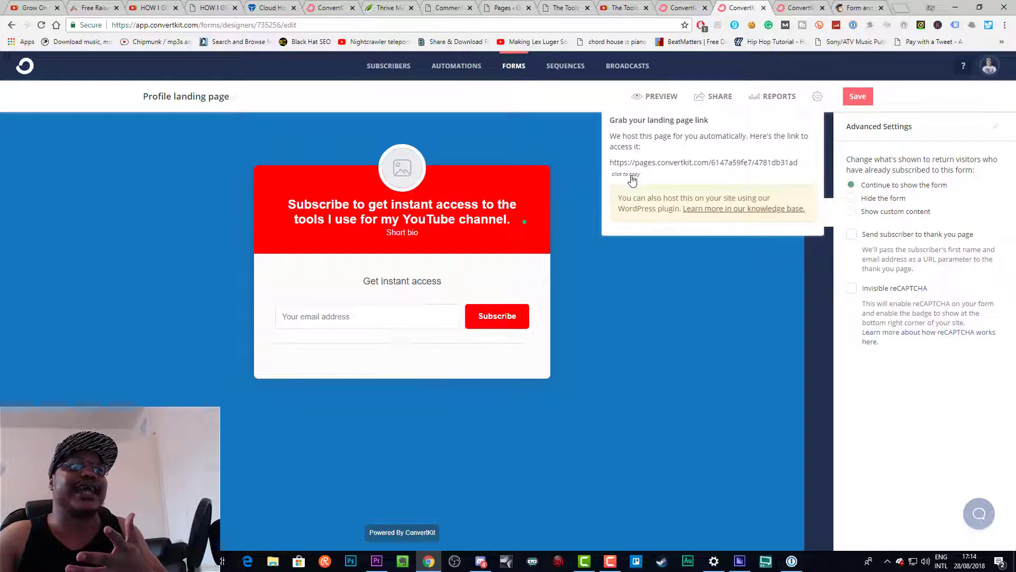
{"action": "left_click", "coordinate": [635, 176]}
{"action": "key", "text": "ctrl+c"}
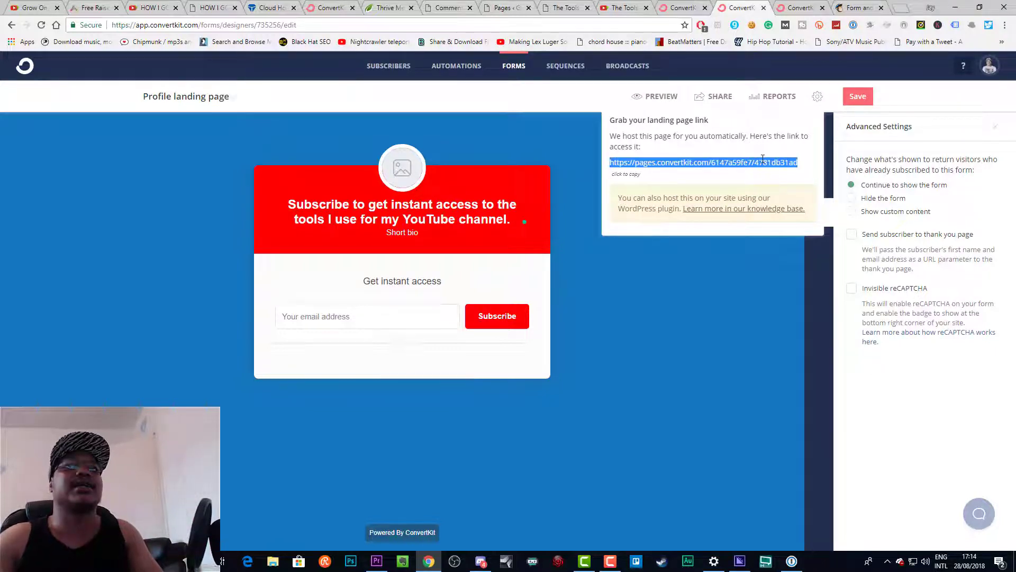
Step: Open the copied landing page link in a new browser tab and try the email field with the test text "ffffdvdsv"
{"action": "left_click", "coordinate": [904, 11]}
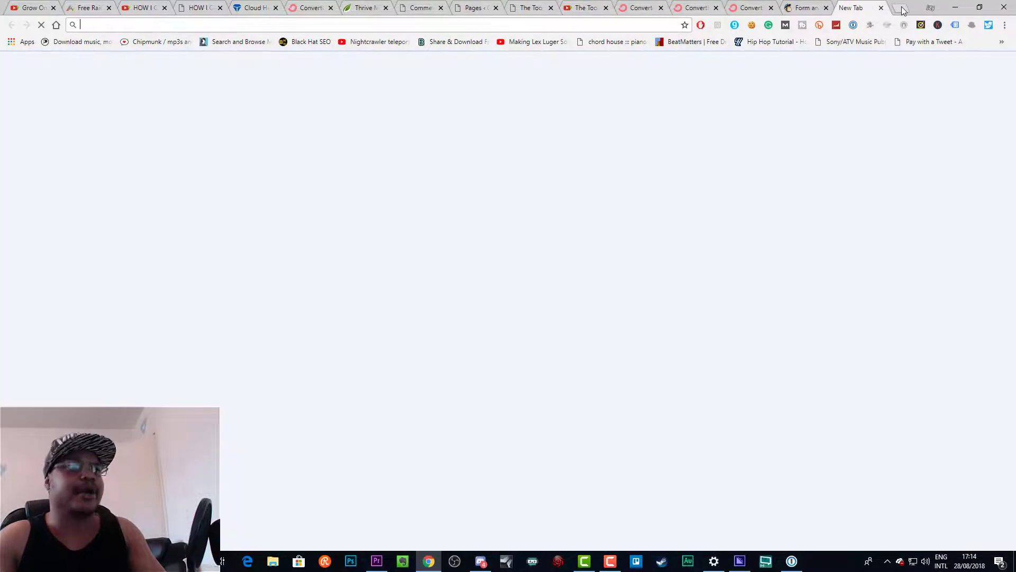
{"action": "key", "text": "ctrl+v"}
{"action": "key", "text": "Return"}
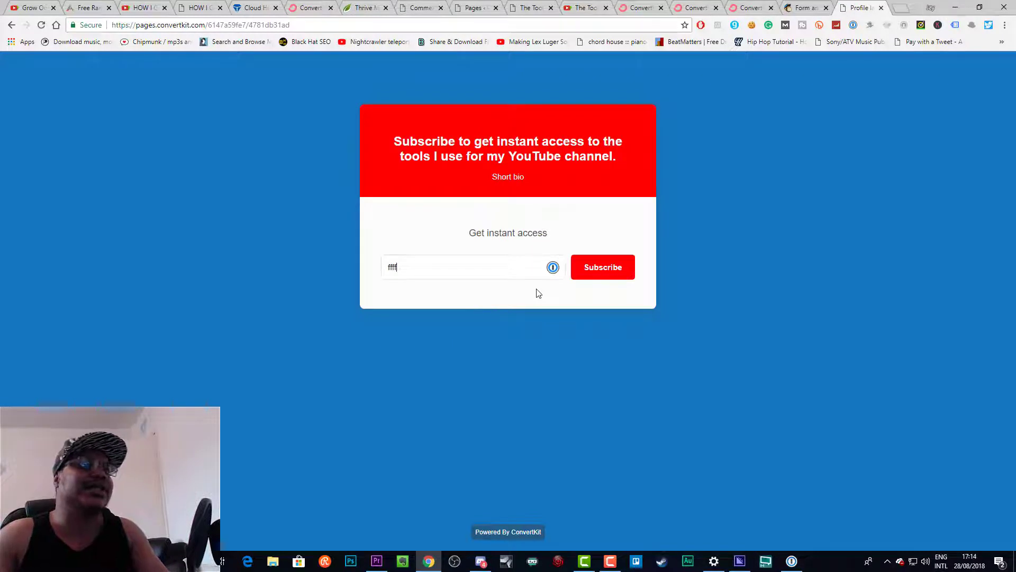
{"action": "left_click", "coordinate": [448, 260]}
{"action": "type", "text": "dvdsv"}
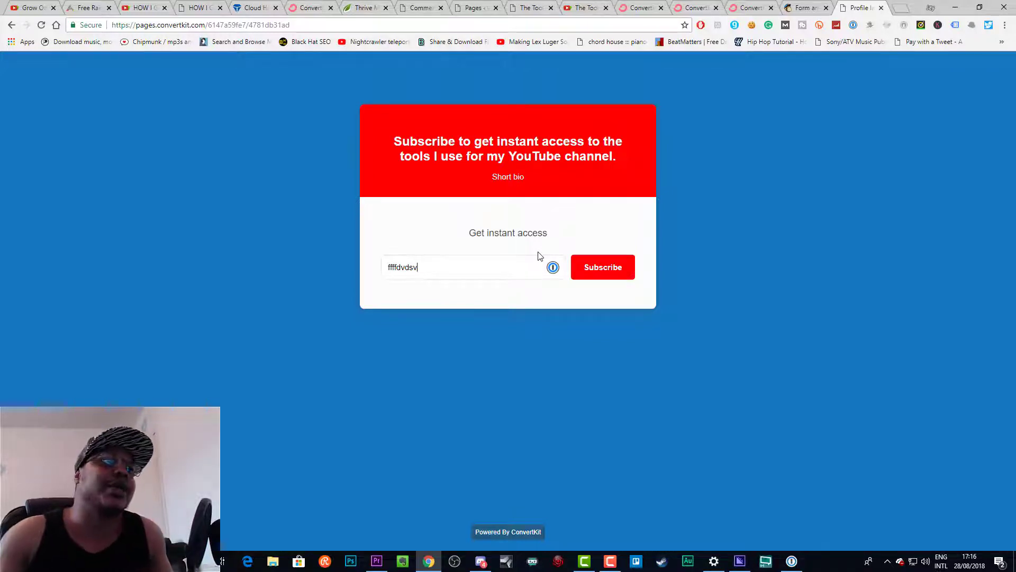
Step: Look through the open hosting and tool pages, ending on the Thrive Themes membership pricing page
{"action": "left_click", "coordinate": [310, 7]}
{"action": "left_click", "coordinate": [254, 8]}
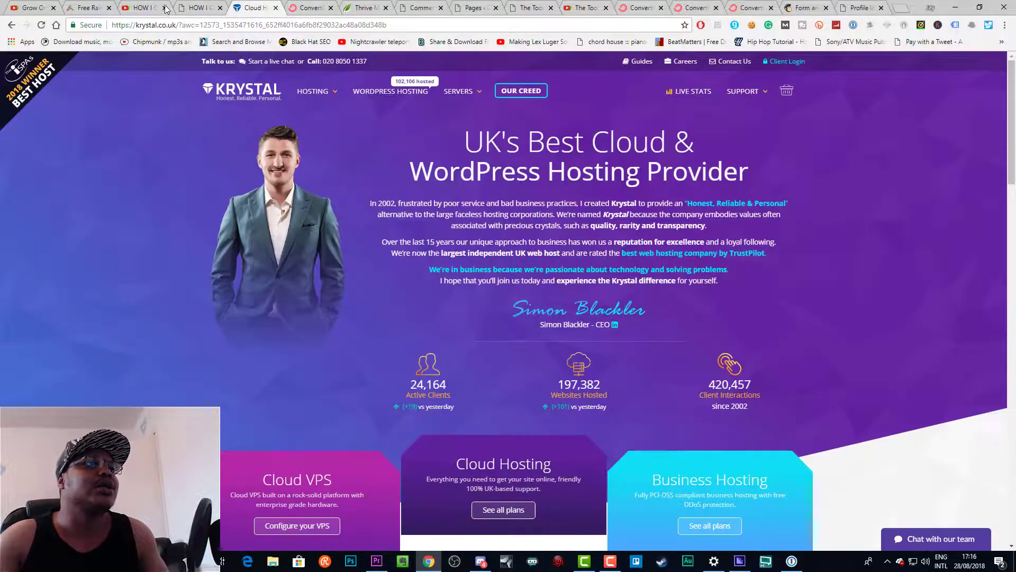
{"action": "left_click", "coordinate": [358, 8]}
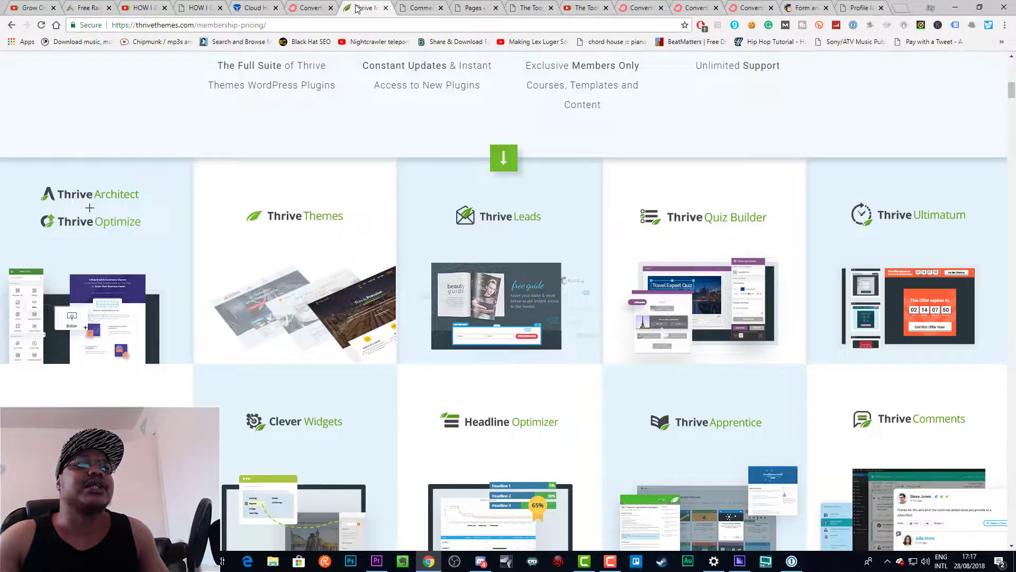
Step: Compare the published ConvertKit landing page with the tools page on growonyoutube.com and its Get Instant Access signup form
{"action": "scroll", "coordinate": [422, 158], "scroll_direction": "up", "scroll_amount": 13}
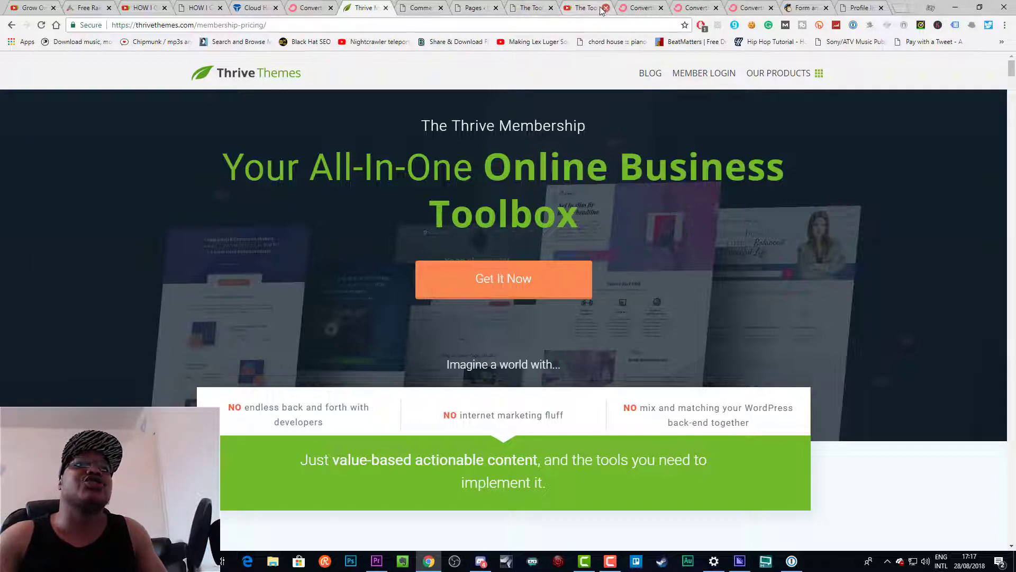
{"action": "left_click", "coordinate": [858, 9]}
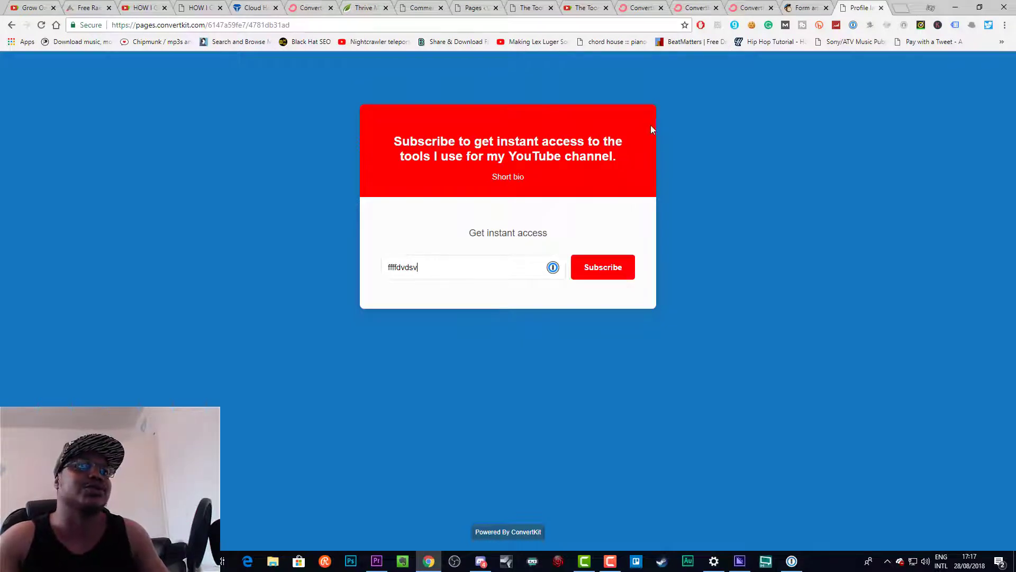
{"action": "left_click", "coordinate": [581, 7]}
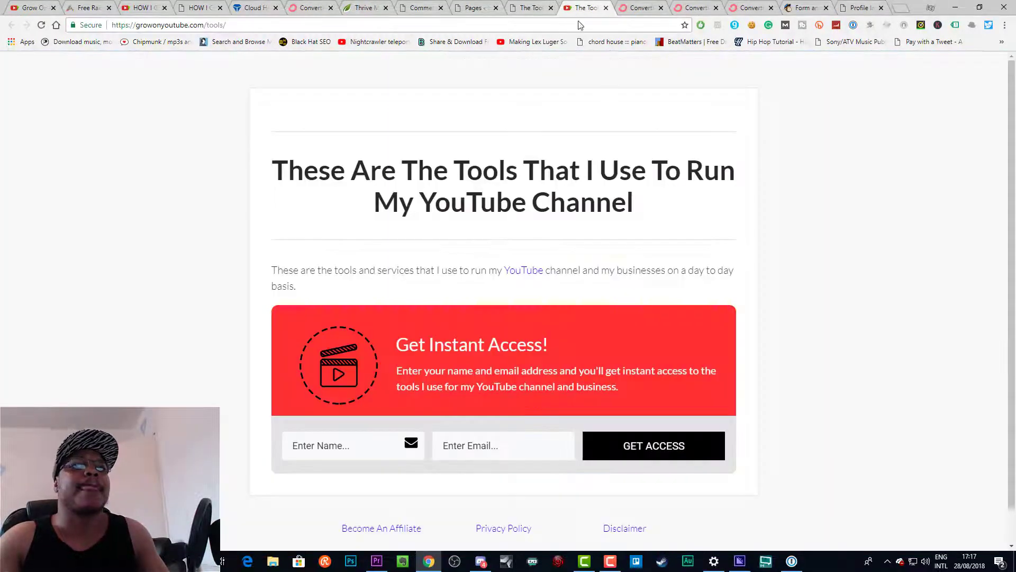
{"action": "scroll", "coordinate": [888, 190], "scroll_direction": "down", "scroll_amount": 1}
{"action": "scroll", "coordinate": [888, 191], "scroll_direction": "up", "scroll_amount": 1}
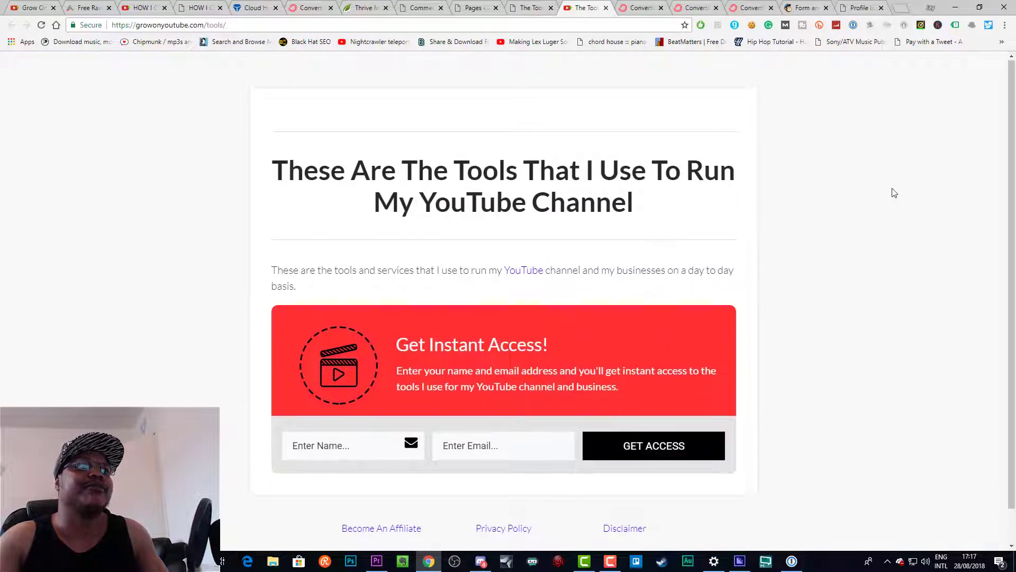
{"action": "scroll", "coordinate": [911, 191], "scroll_direction": "down", "scroll_amount": 1}
{"action": "scroll", "coordinate": [911, 190], "scroll_direction": "up", "scroll_amount": 1}
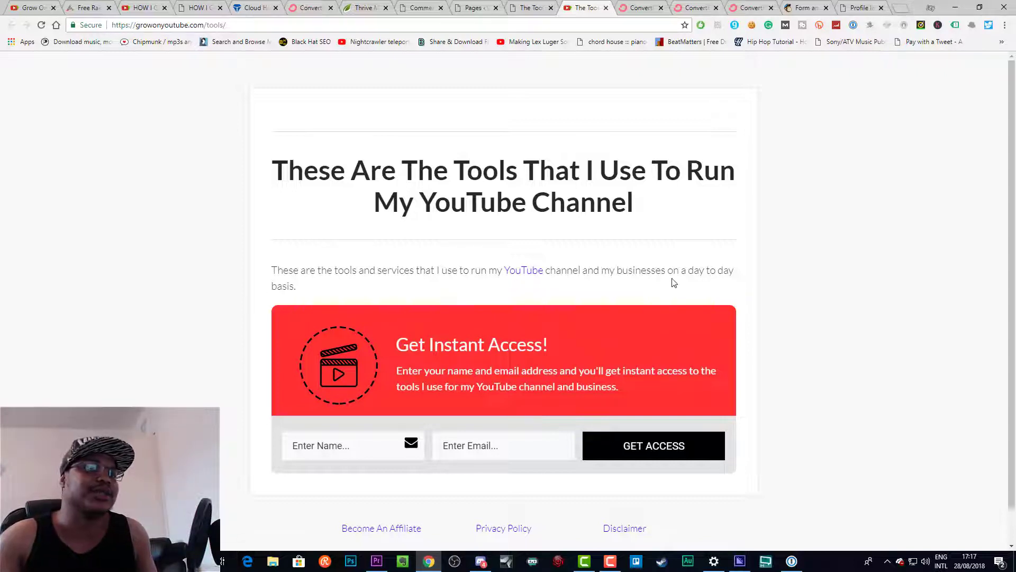
{"action": "scroll", "coordinate": [521, 275], "scroll_direction": "down", "scroll_amount": 1}
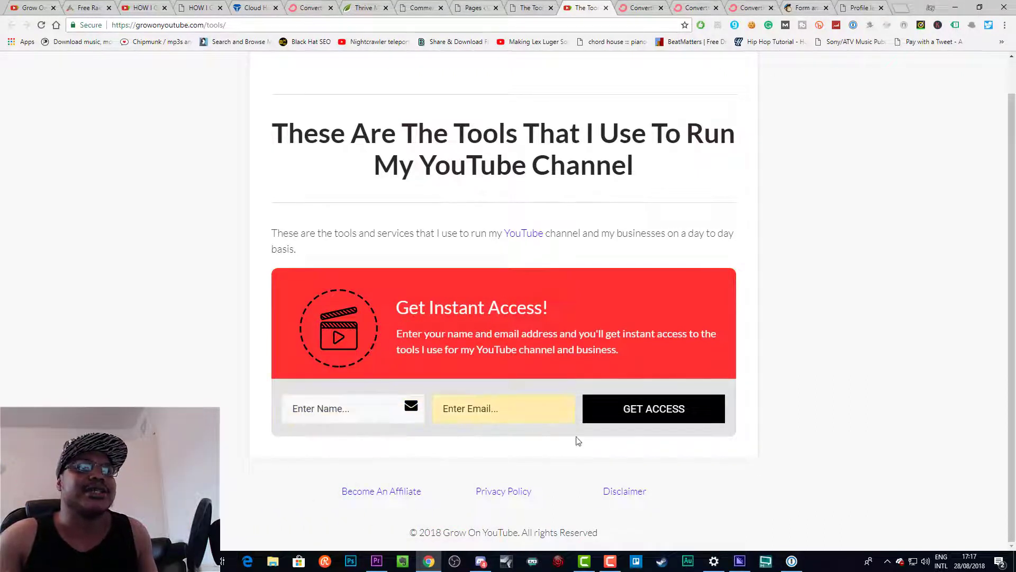
Step: Review the tools page in the Thrive Architect editor, including the lead lock shortcode and the tool listings below it
{"action": "left_click", "coordinate": [530, 7]}
{"action": "scroll", "coordinate": [584, 239], "scroll_direction": "up", "scroll_amount": 2}
{"action": "left_click", "coordinate": [14, 68]}
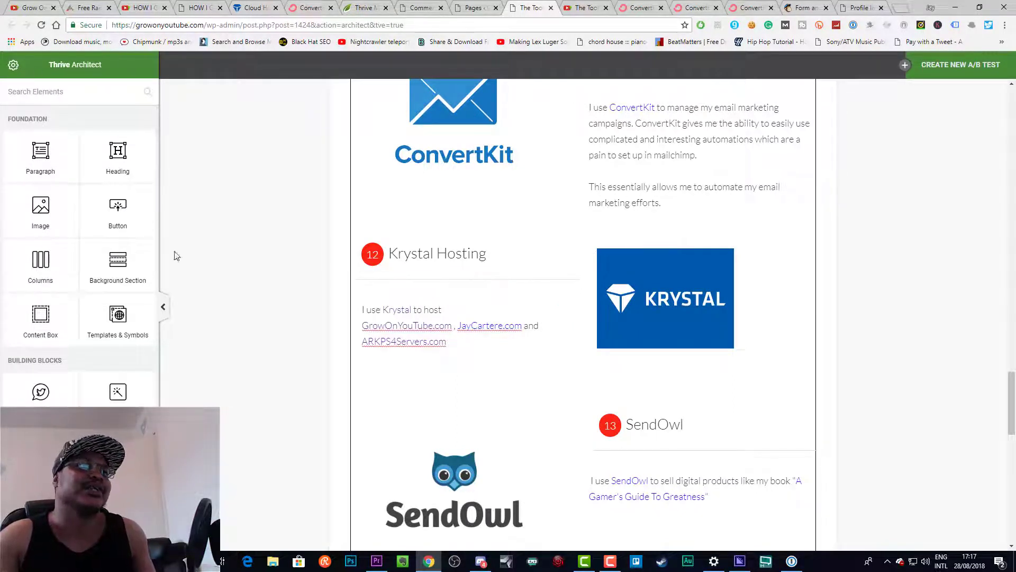
{"action": "scroll", "coordinate": [547, 219], "scroll_direction": "up", "scroll_amount": 5}
{"action": "scroll", "coordinate": [547, 218], "scroll_direction": "up", "scroll_amount": 20}
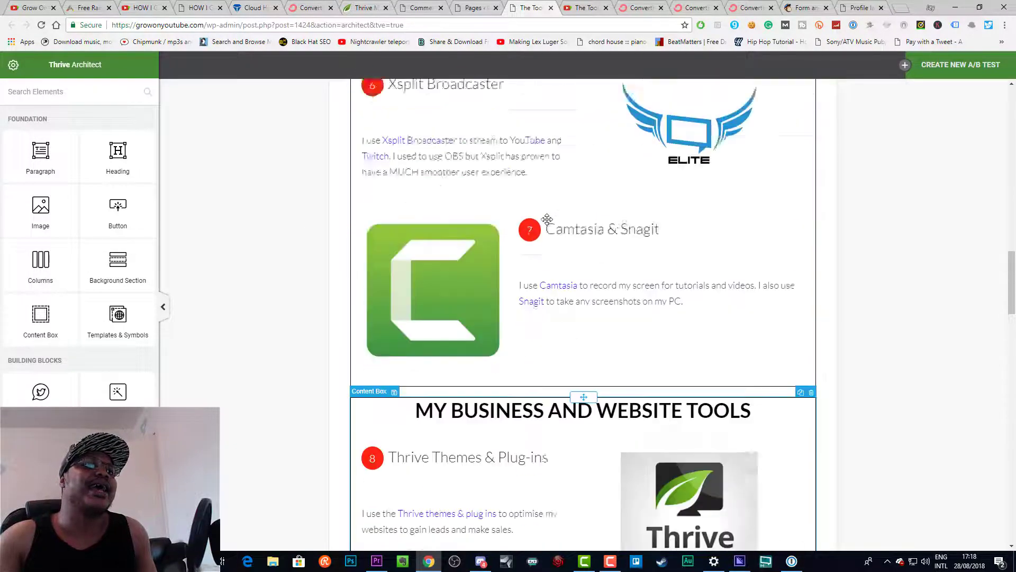
{"action": "scroll", "coordinate": [545, 192], "scroll_direction": "up", "scroll_amount": 10}
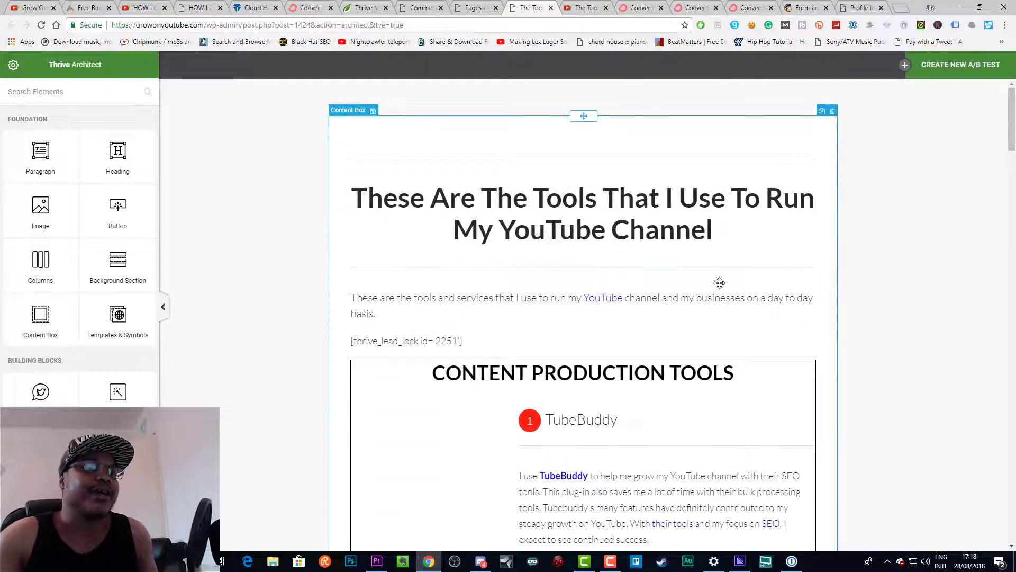
{"action": "scroll", "coordinate": [722, 284], "scroll_direction": "down", "scroll_amount": 6}
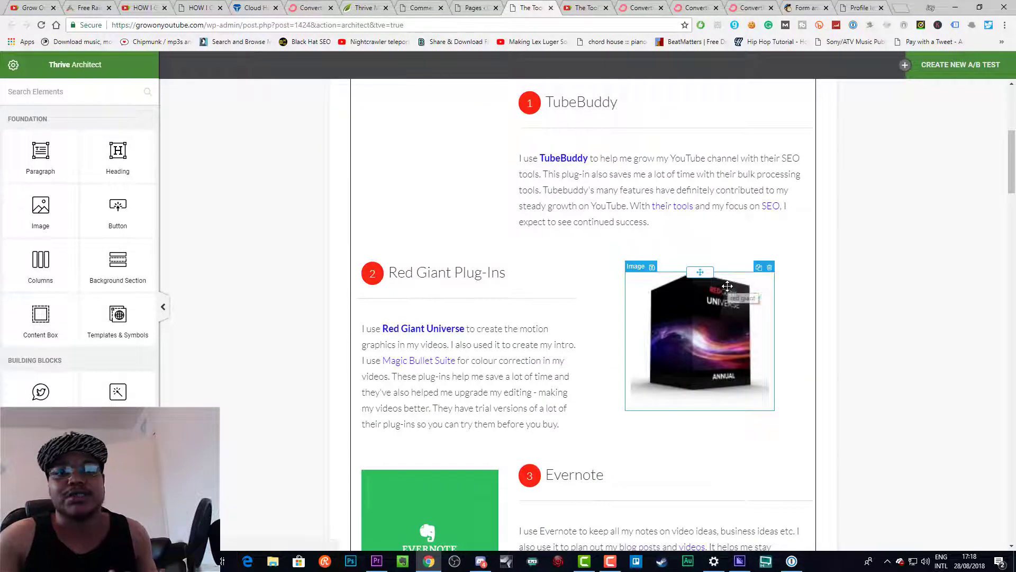
{"action": "scroll", "coordinate": [728, 286], "scroll_direction": "up", "scroll_amount": 6}
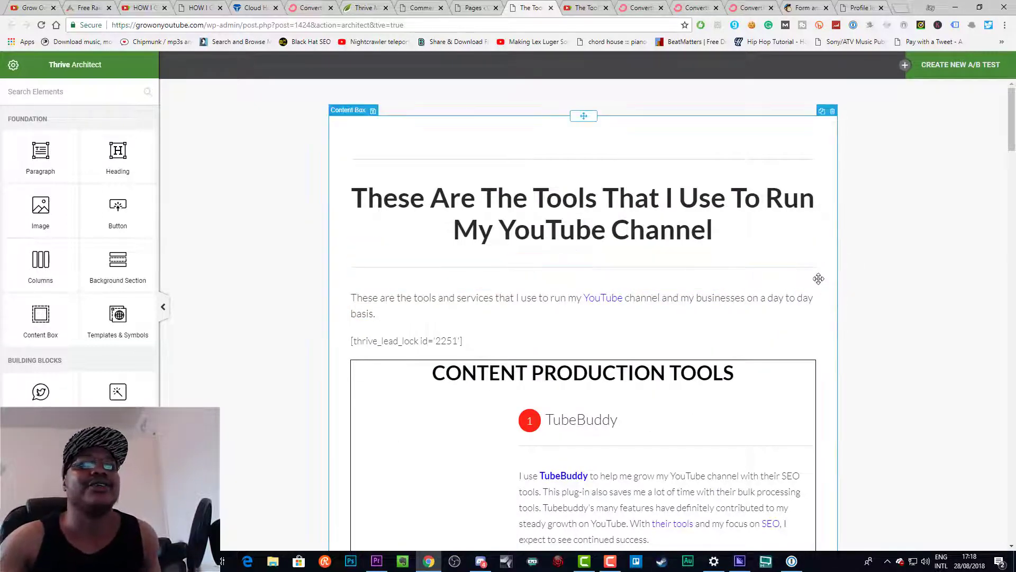
{"action": "scroll", "coordinate": [845, 278], "scroll_direction": "down", "scroll_amount": 3}
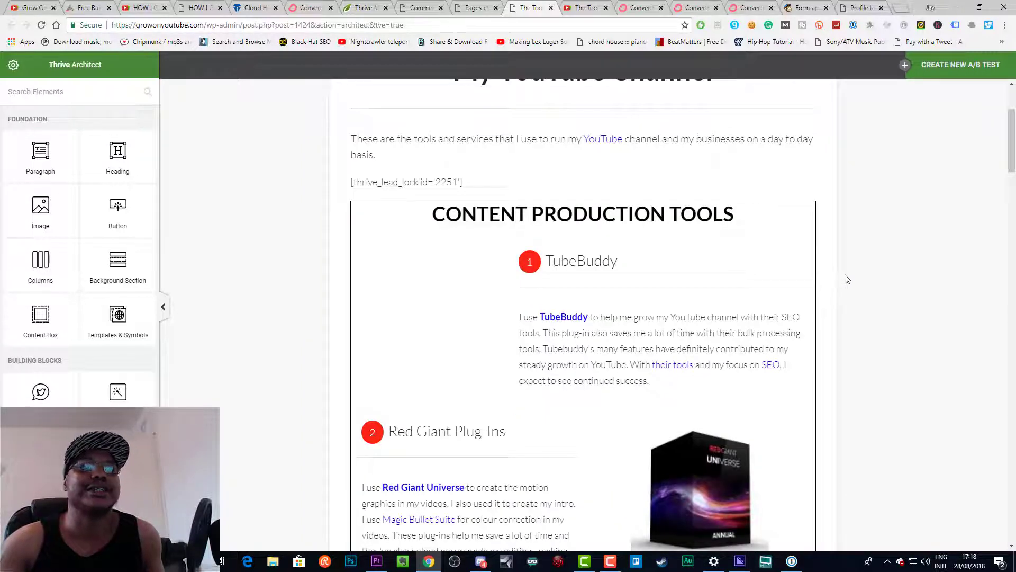
{"action": "scroll", "coordinate": [846, 278], "scroll_direction": "down", "scroll_amount": 7}
{"action": "scroll", "coordinate": [846, 278], "scroll_direction": "up", "scroll_amount": 10}
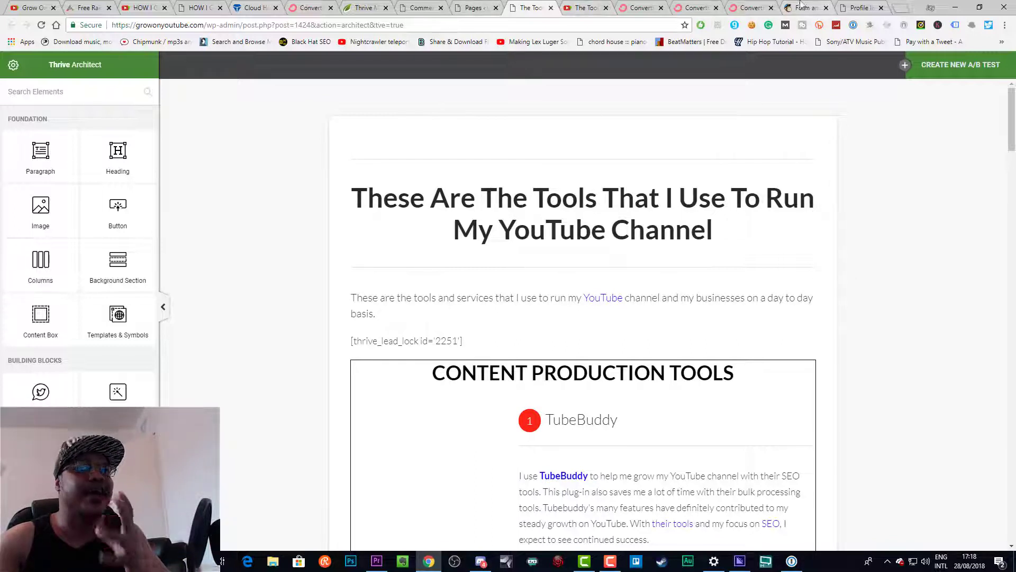
Step: Revisit the published ConvertKit landing page and examine the YouTube SEO course signup page, including its teacher and course content sections
{"action": "left_click", "coordinate": [860, 8]}
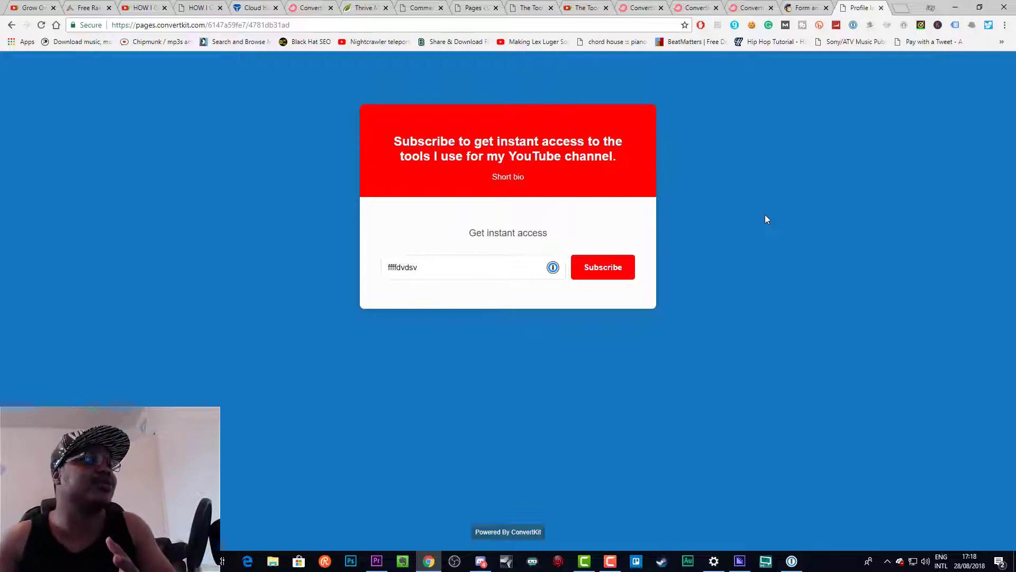
{"action": "left_click", "coordinate": [29, 7]}
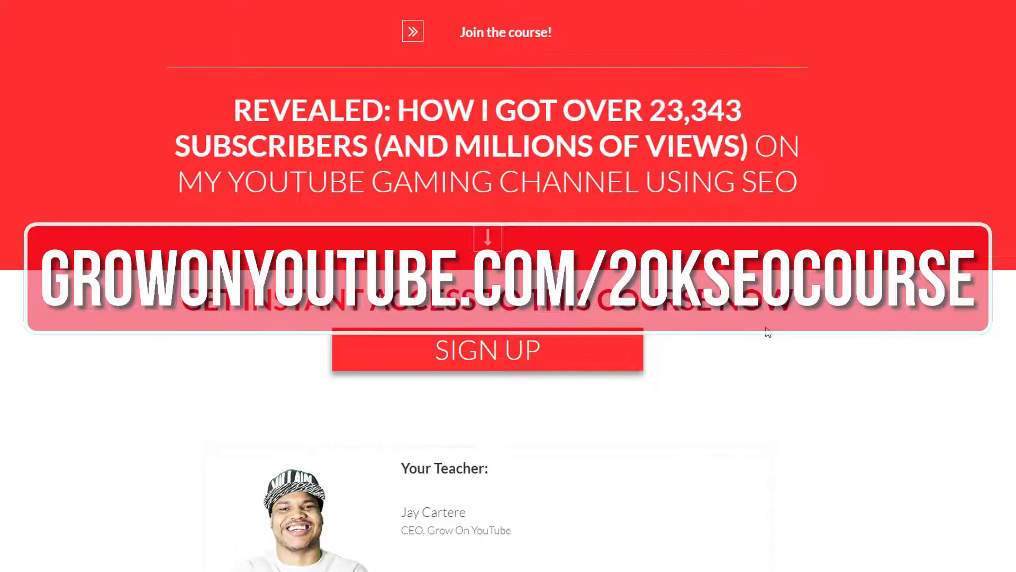
{"action": "scroll", "coordinate": [764, 332], "scroll_direction": "down", "scroll_amount": 1}
{"action": "scroll", "coordinate": [757, 312], "scroll_direction": "down", "scroll_amount": 8}
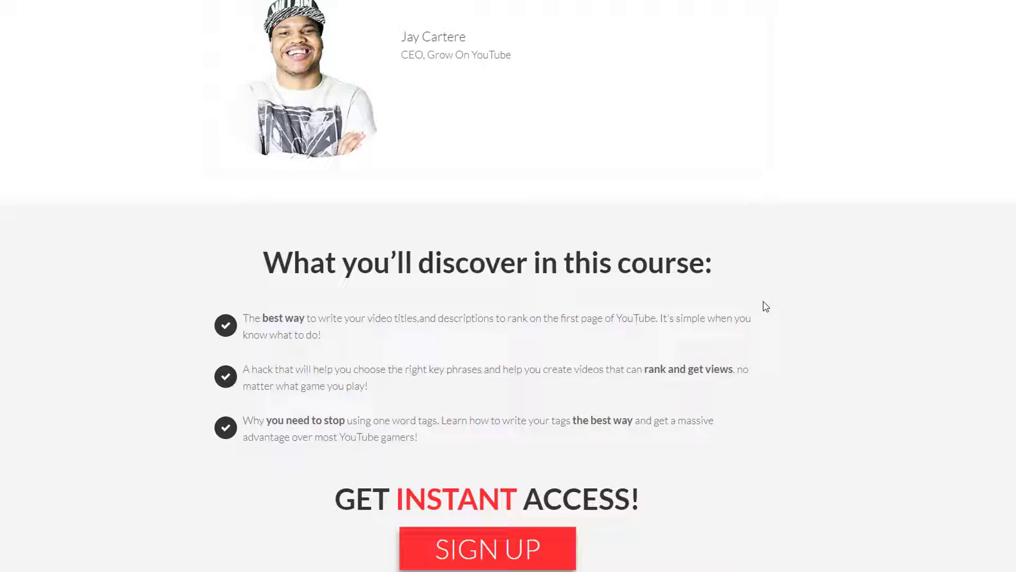
{"action": "scroll", "coordinate": [763, 301], "scroll_direction": "up", "scroll_amount": 2}
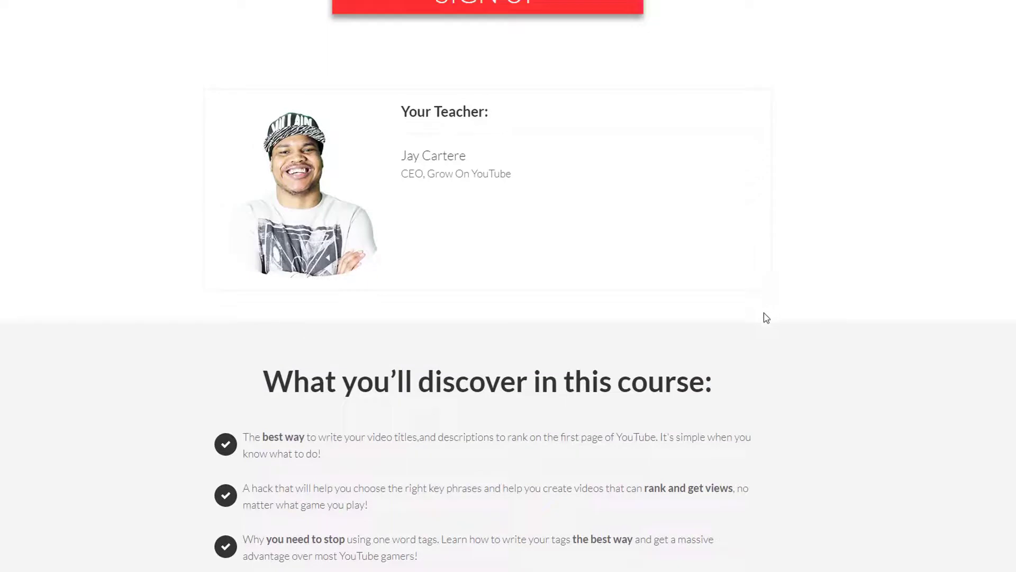